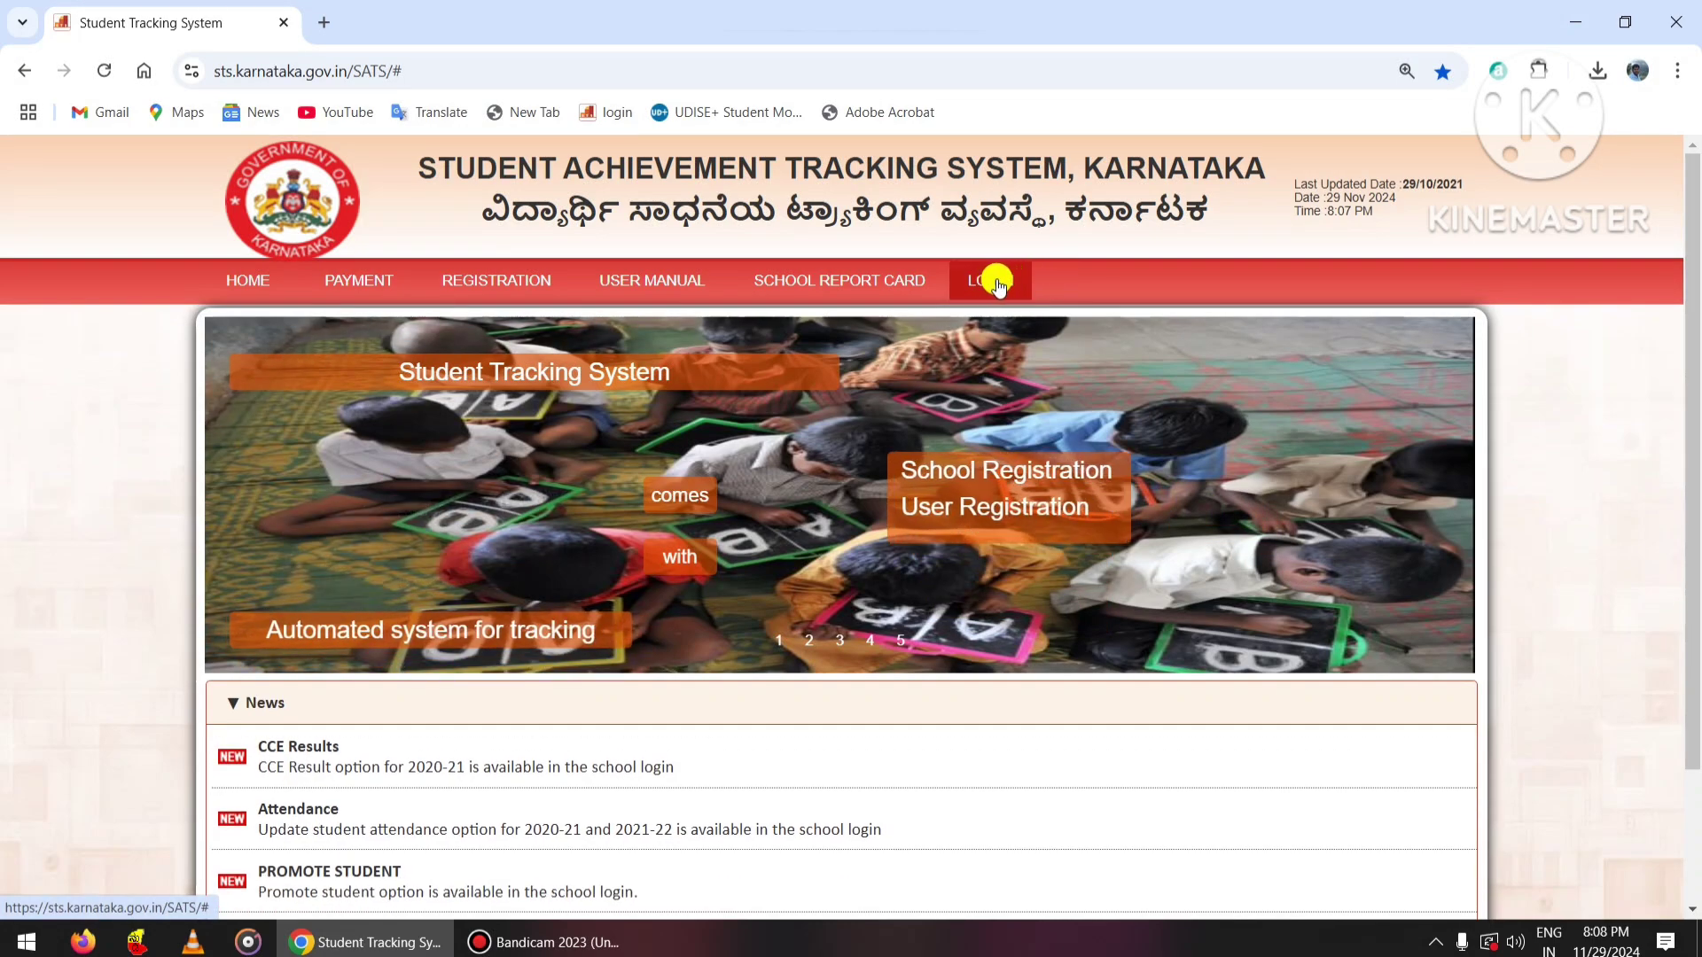
# Log in to the Student Achievement Tracking System as a SATS user with the user name, password and captcha code.
pyautogui.click(1003, 281)
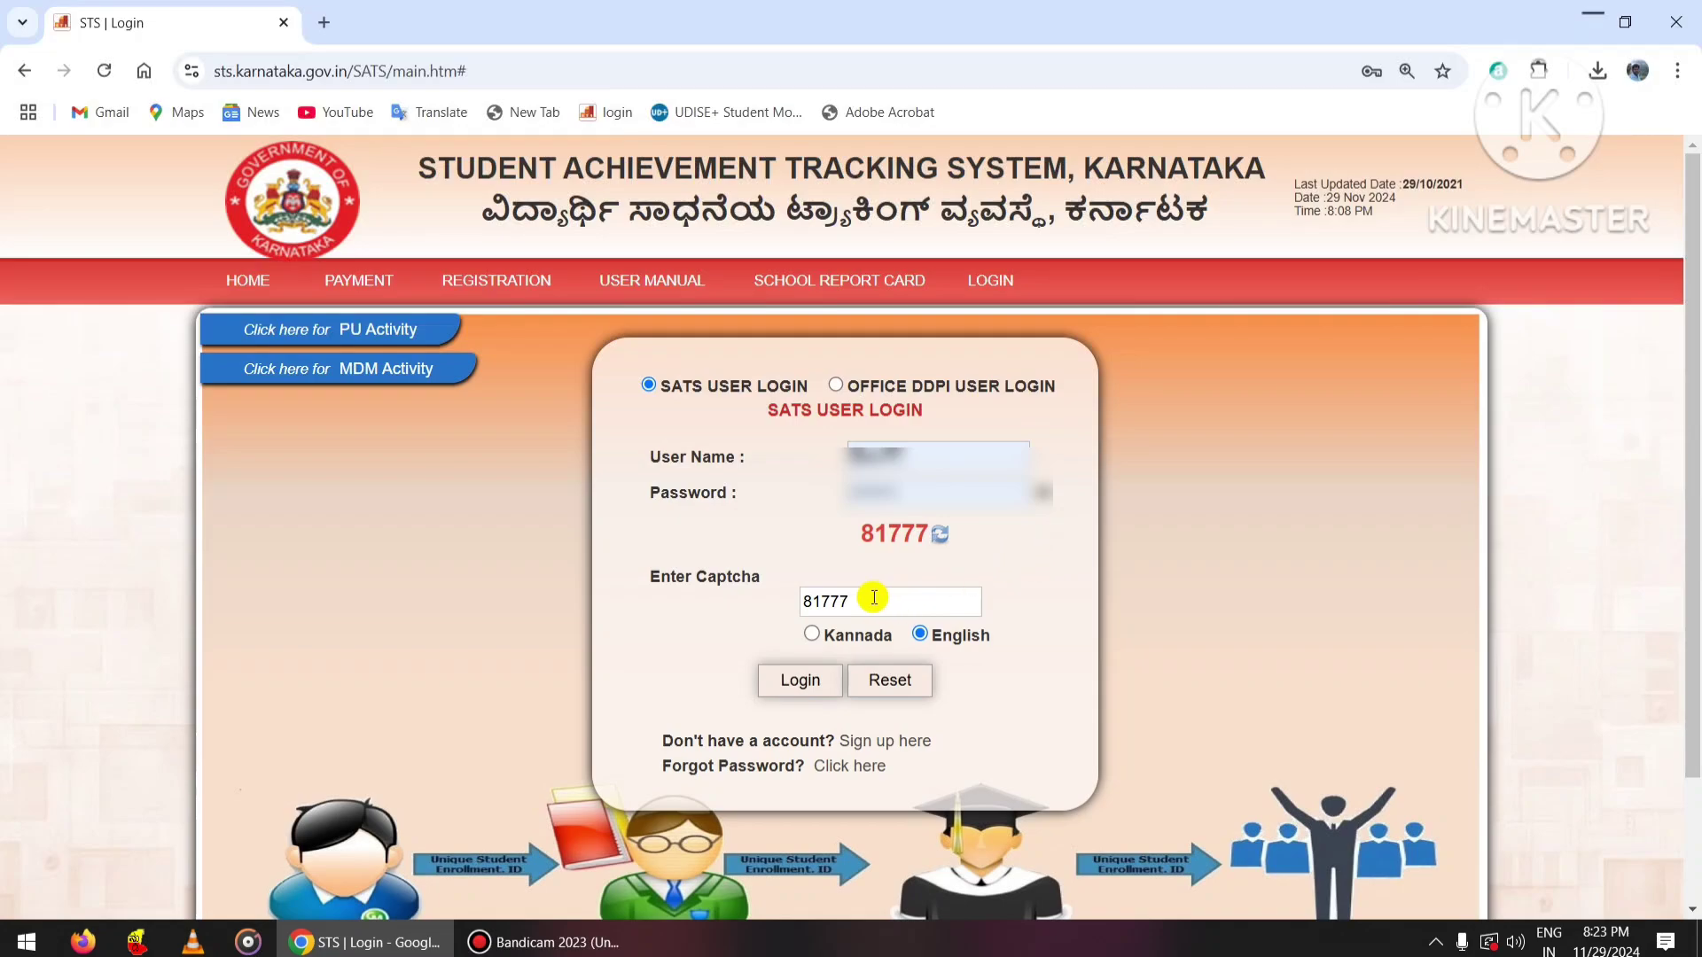
pyautogui.click(827, 680)
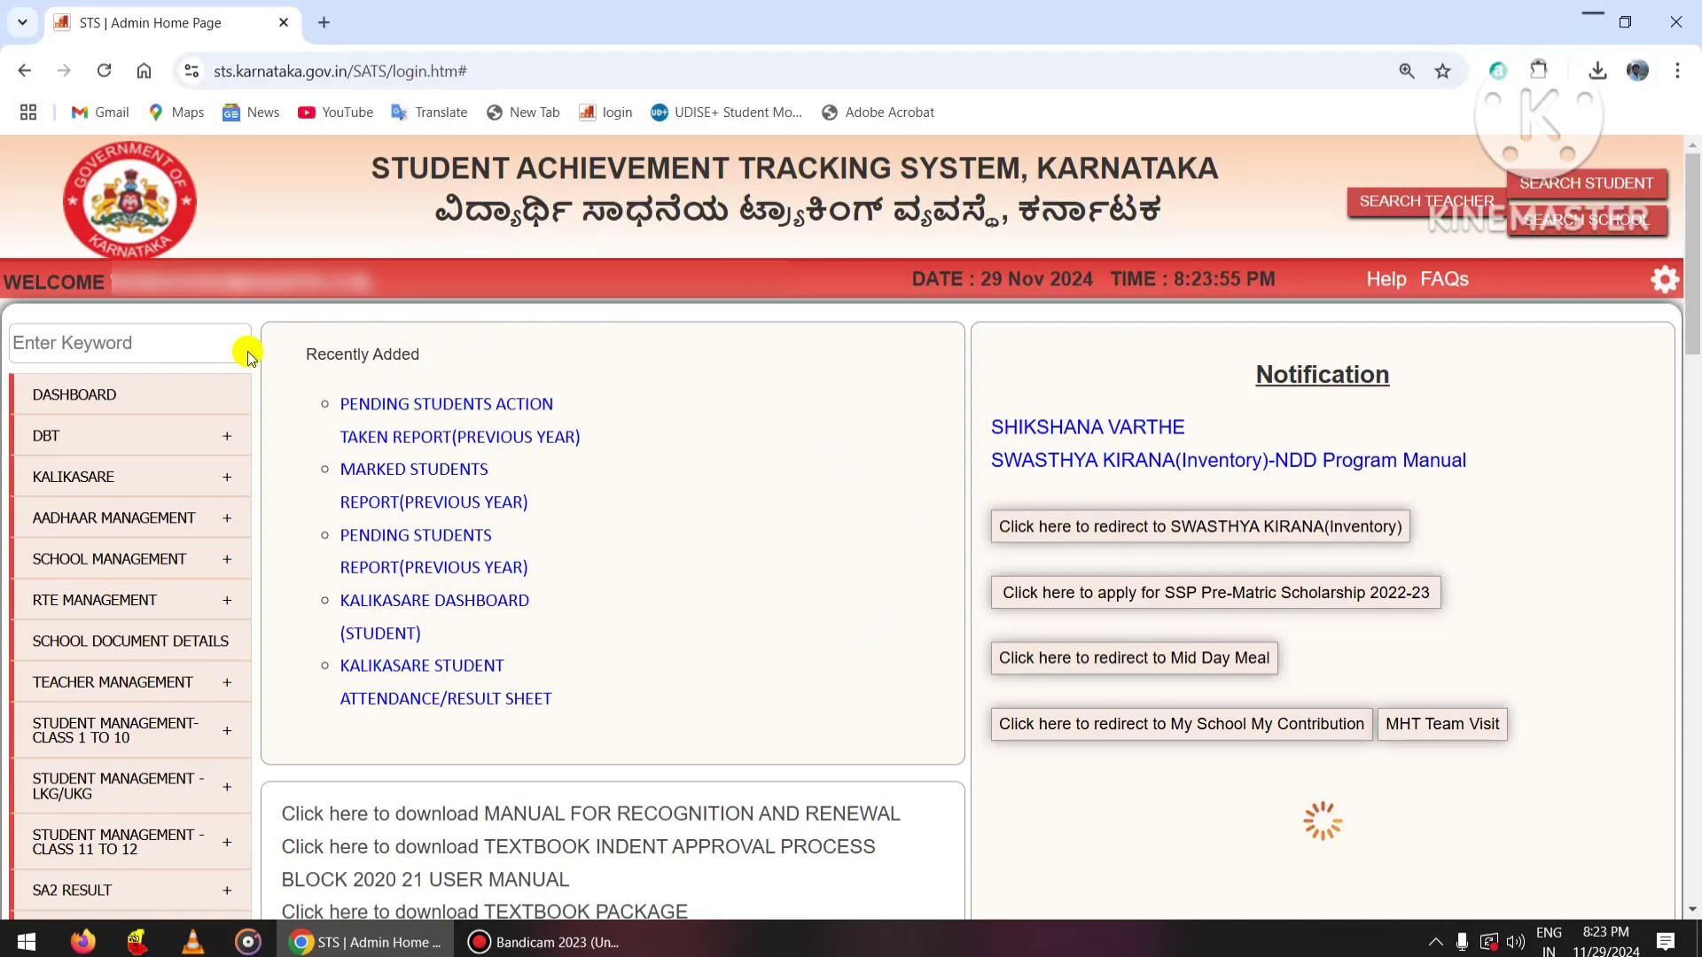
# Open the Textbook Indent Entry page of Textbook Management.
pyautogui.scroll(-5, 156, 399)
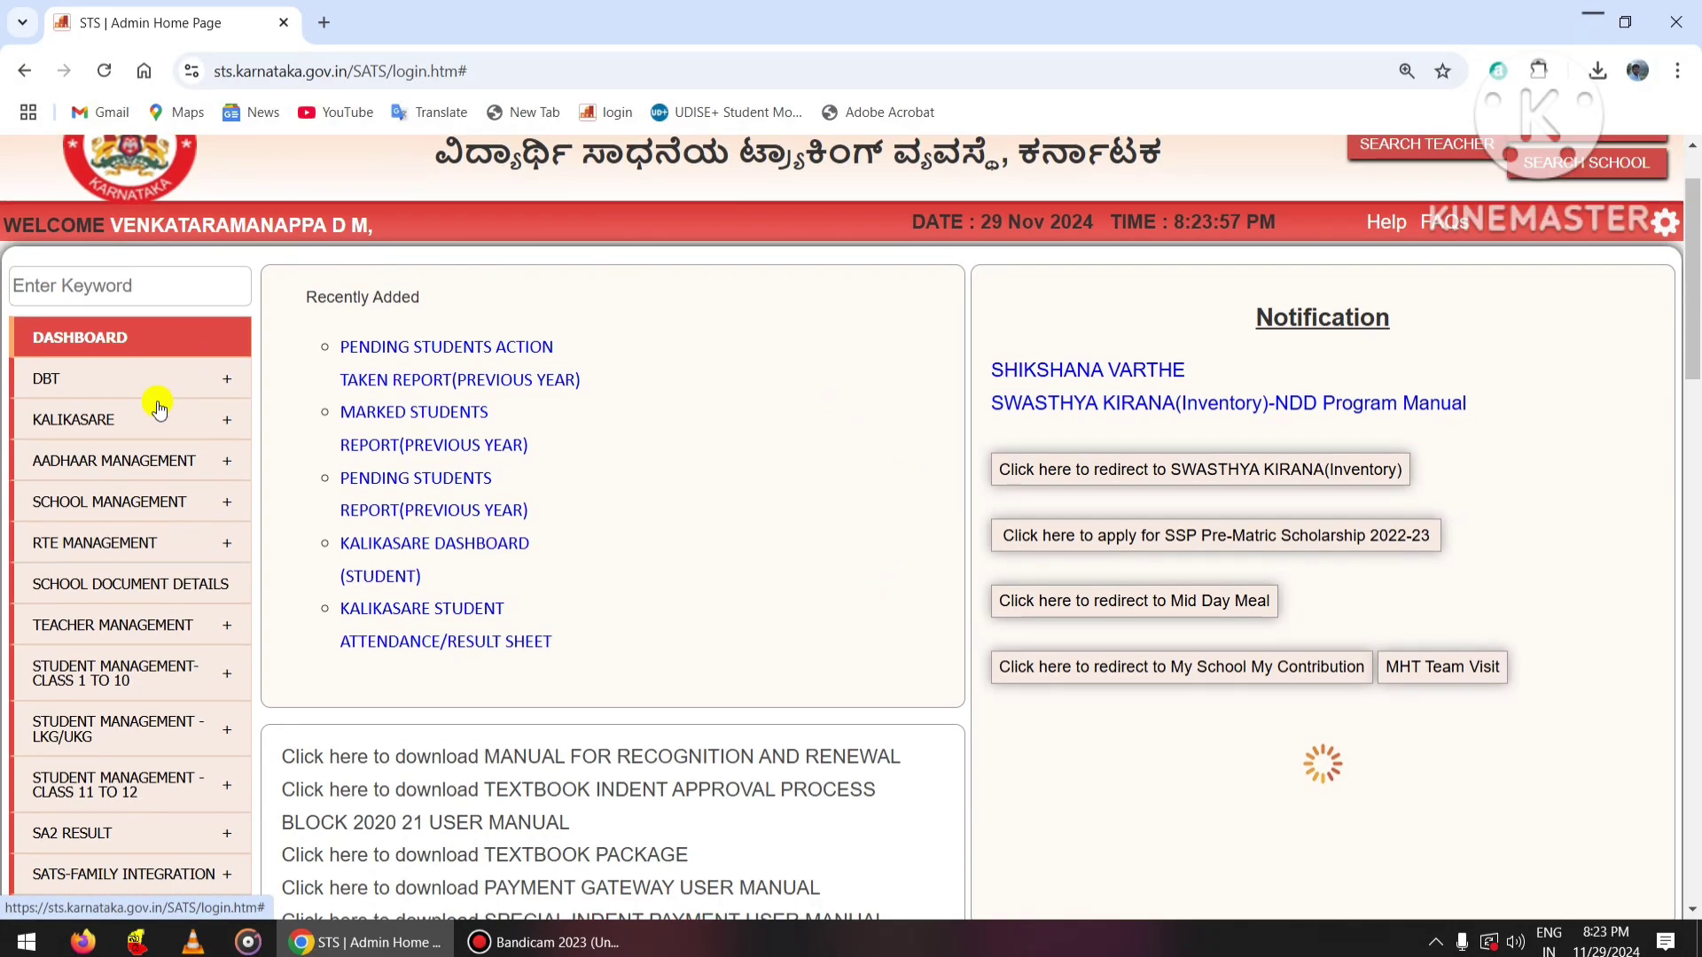
pyautogui.moveTo(159, 408)
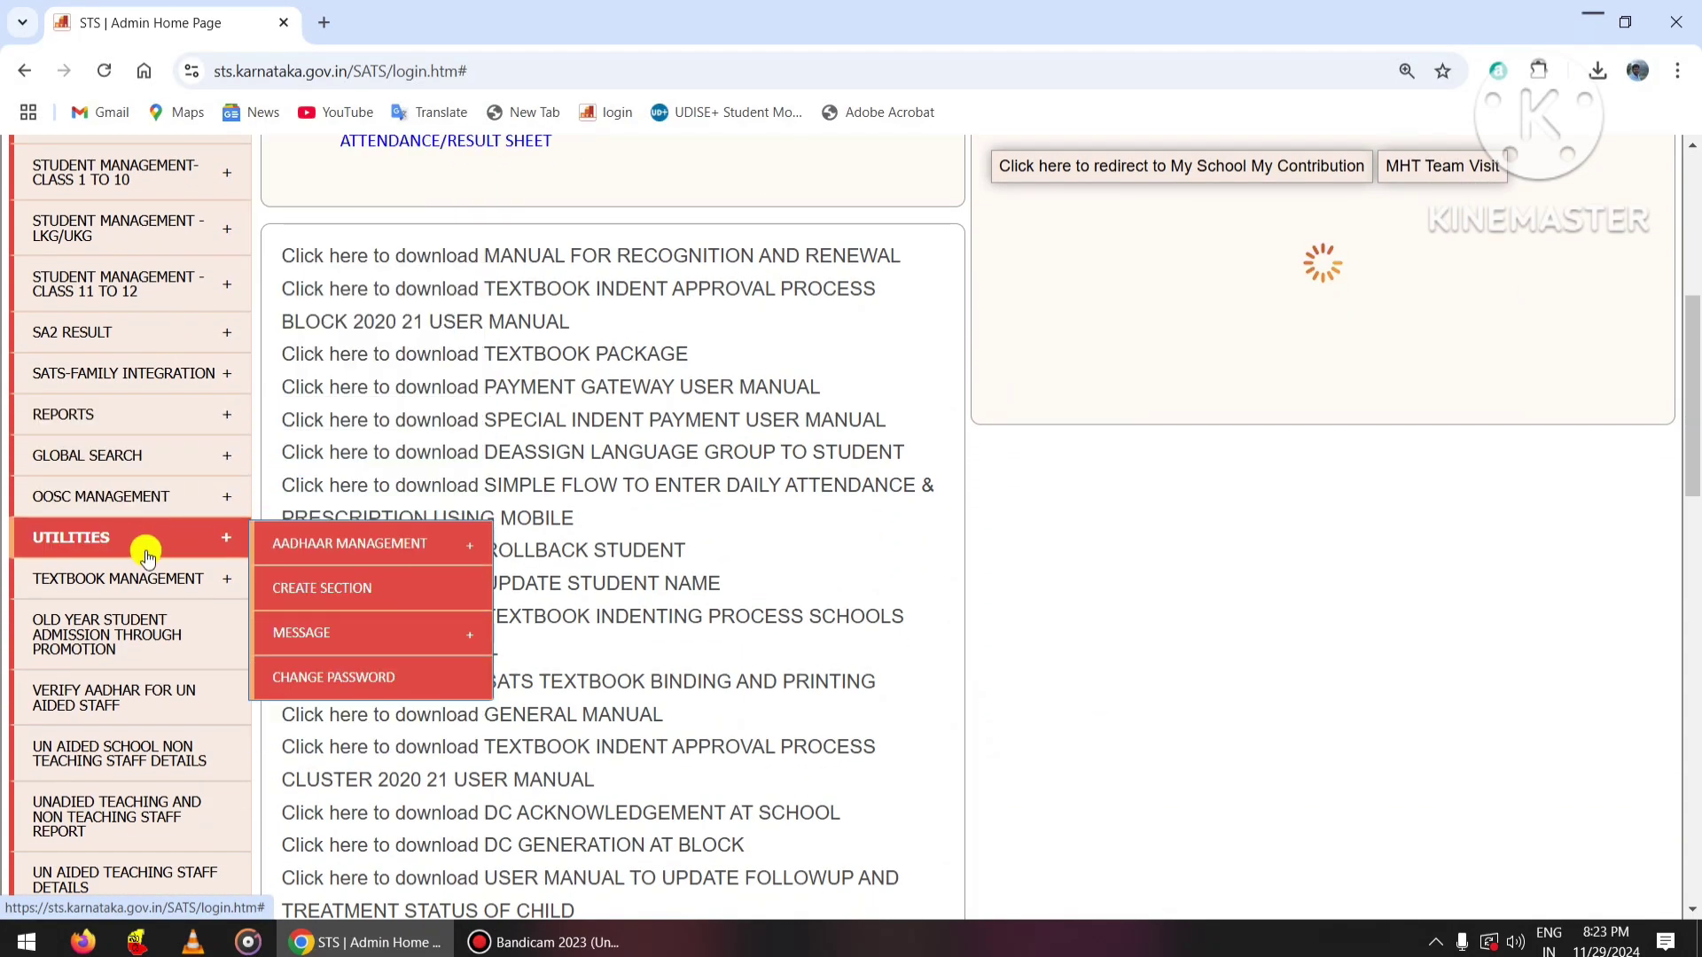
pyautogui.moveTo(151, 575)
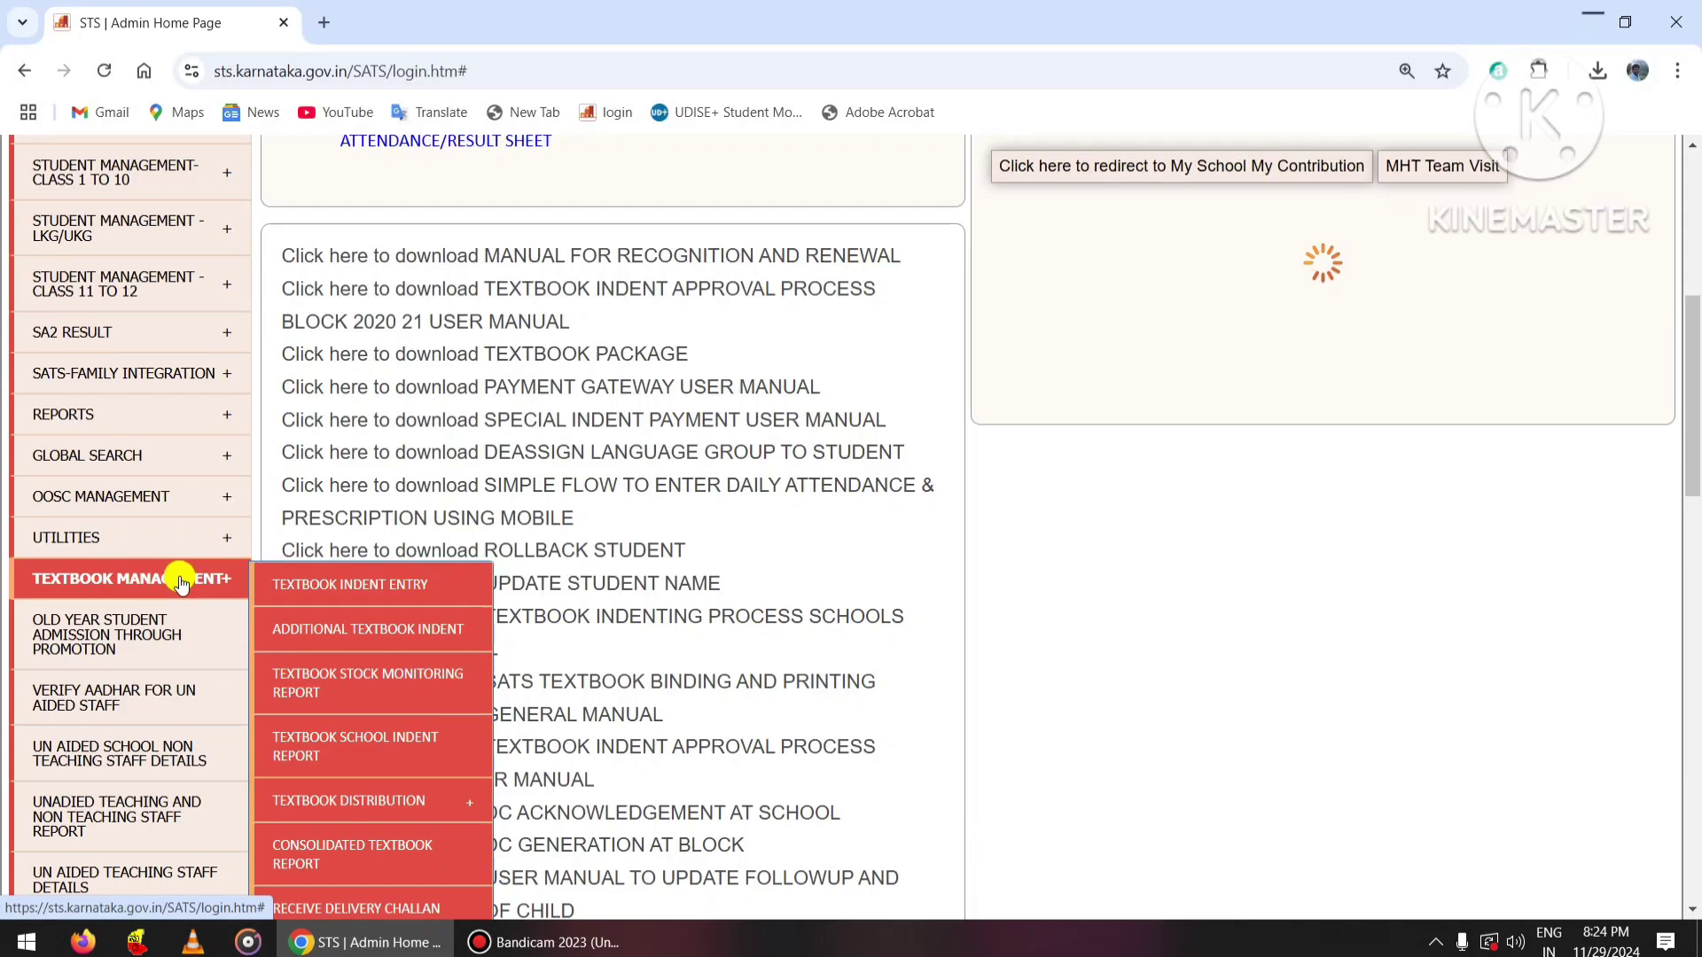
pyautogui.click(401, 587)
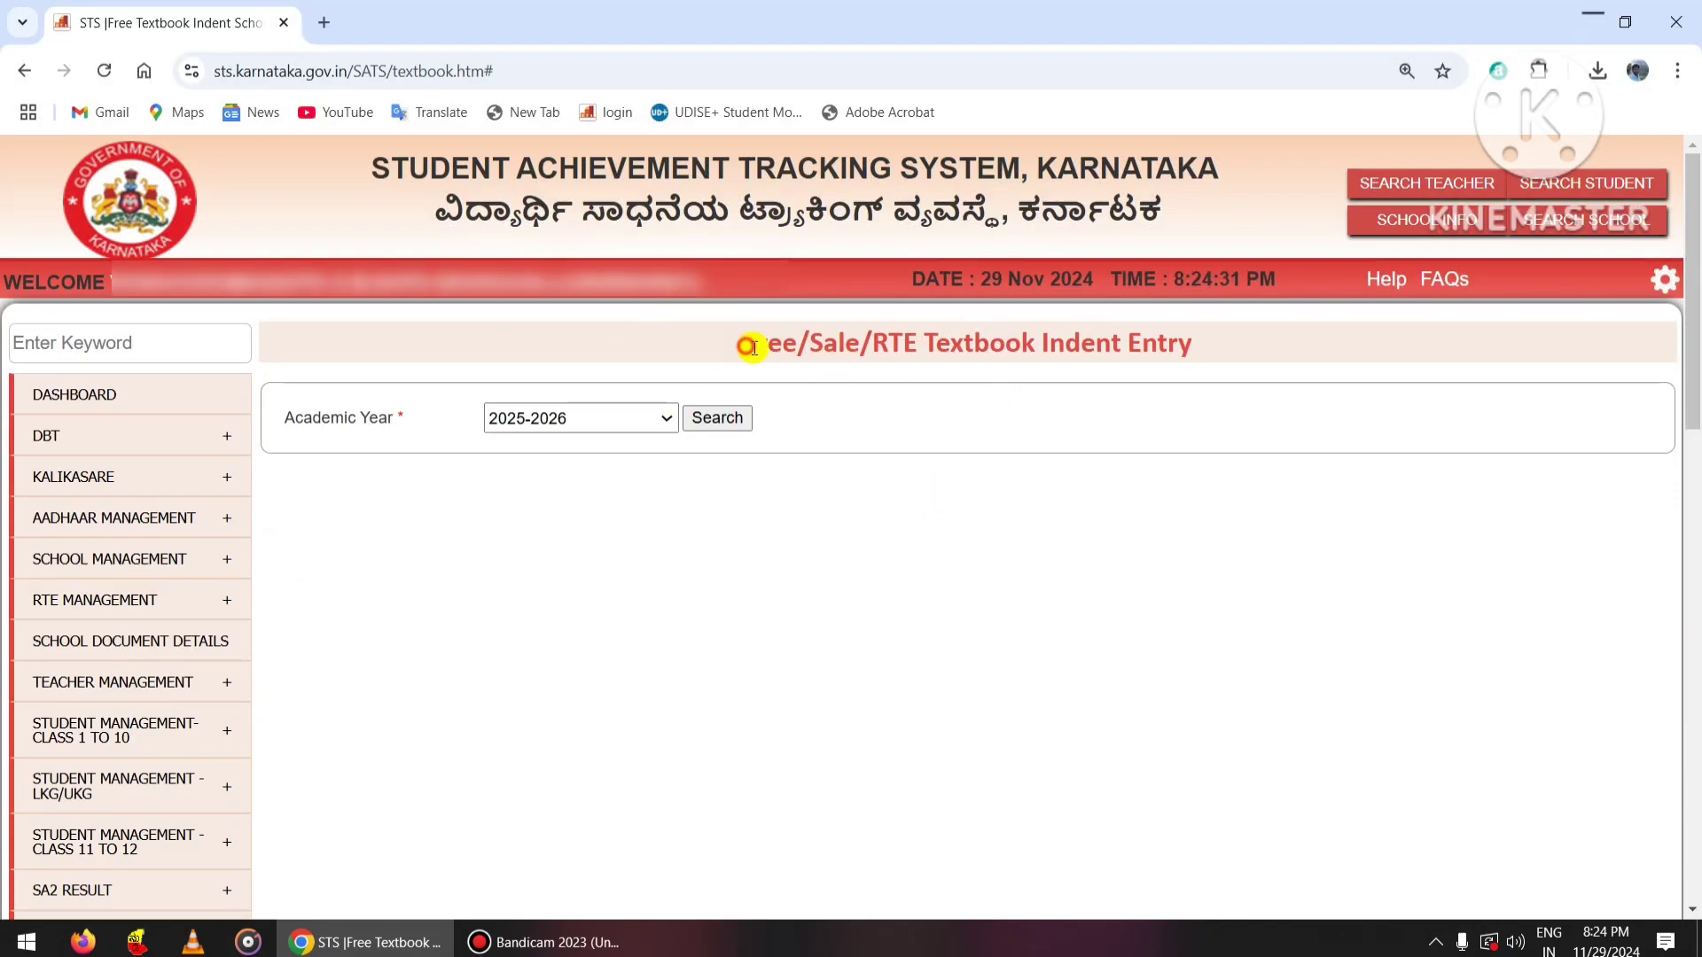
# Open the Free/Sale/RTE textbook indent entry for the academic year 2025-2026.
pyautogui.moveTo(745, 344); pyautogui.dragTo(1211, 358)
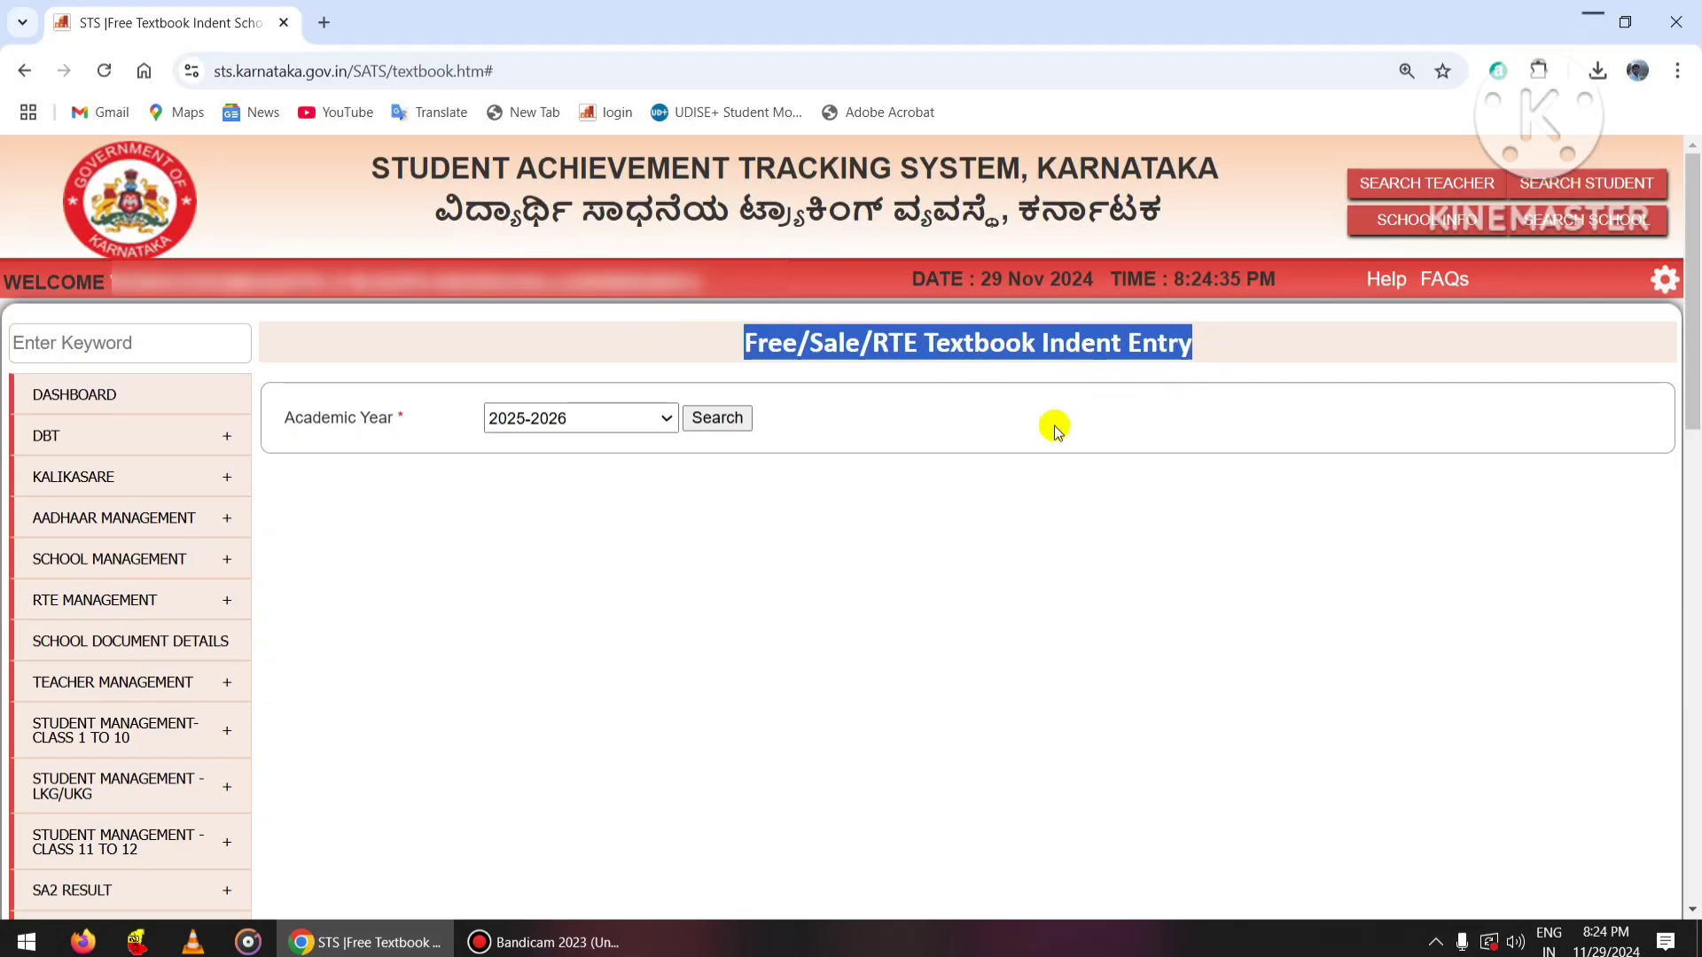
pyautogui.click(844, 507)
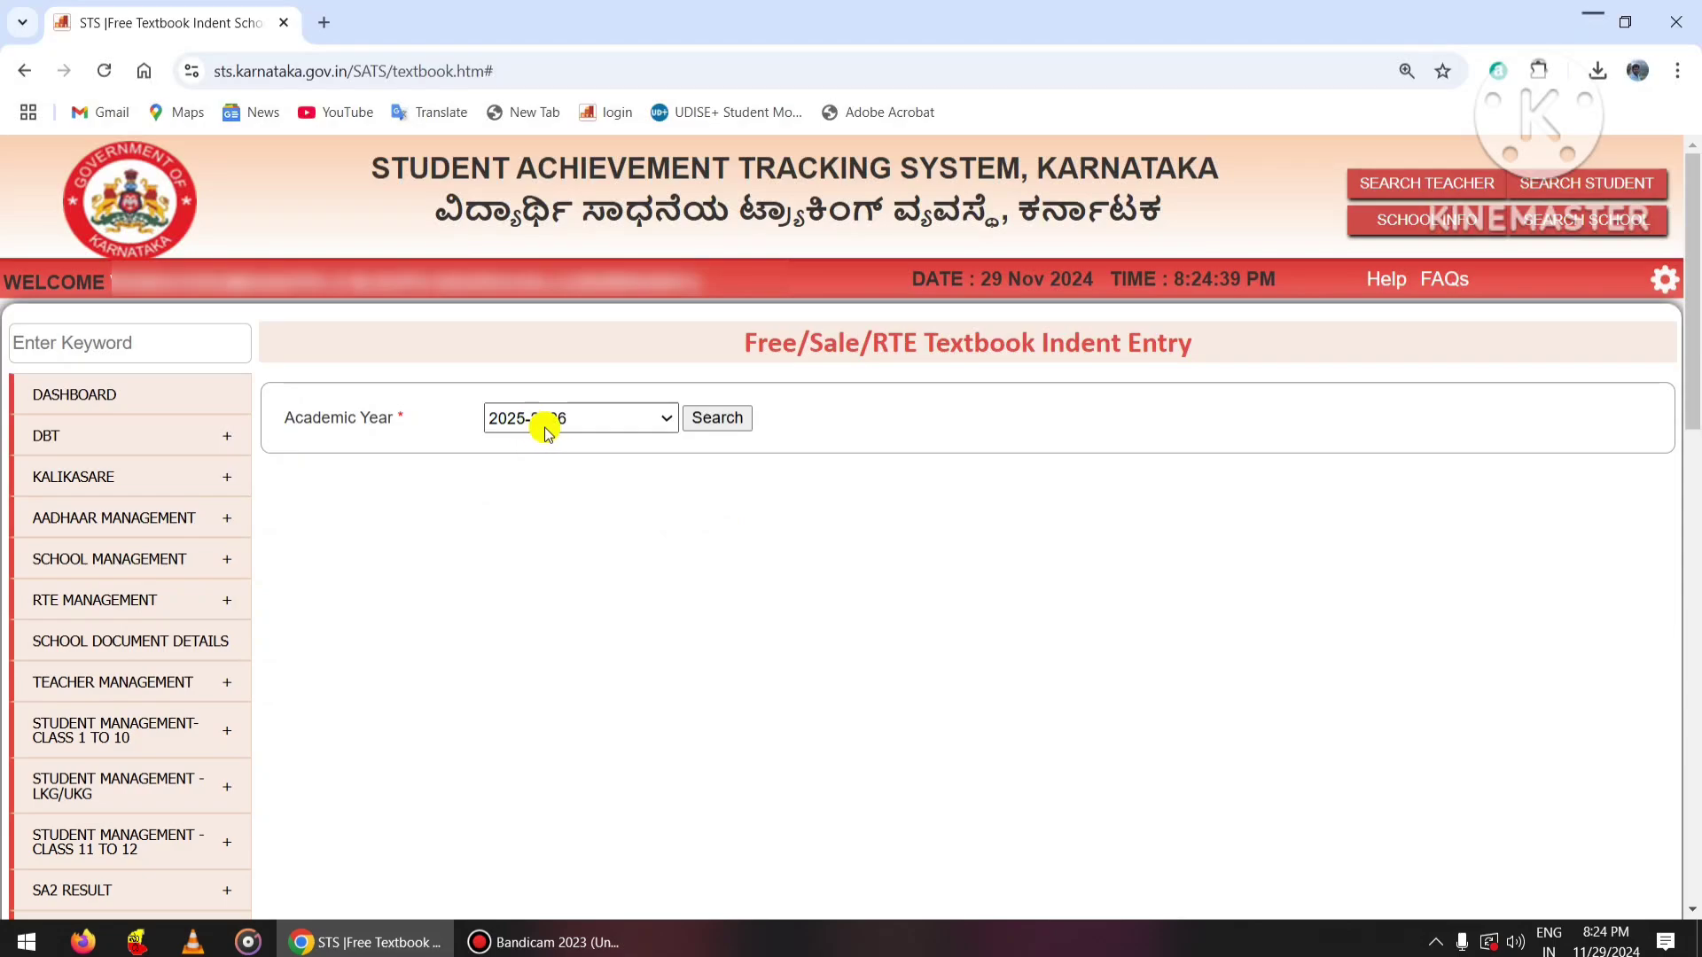
pyautogui.click(721, 419)
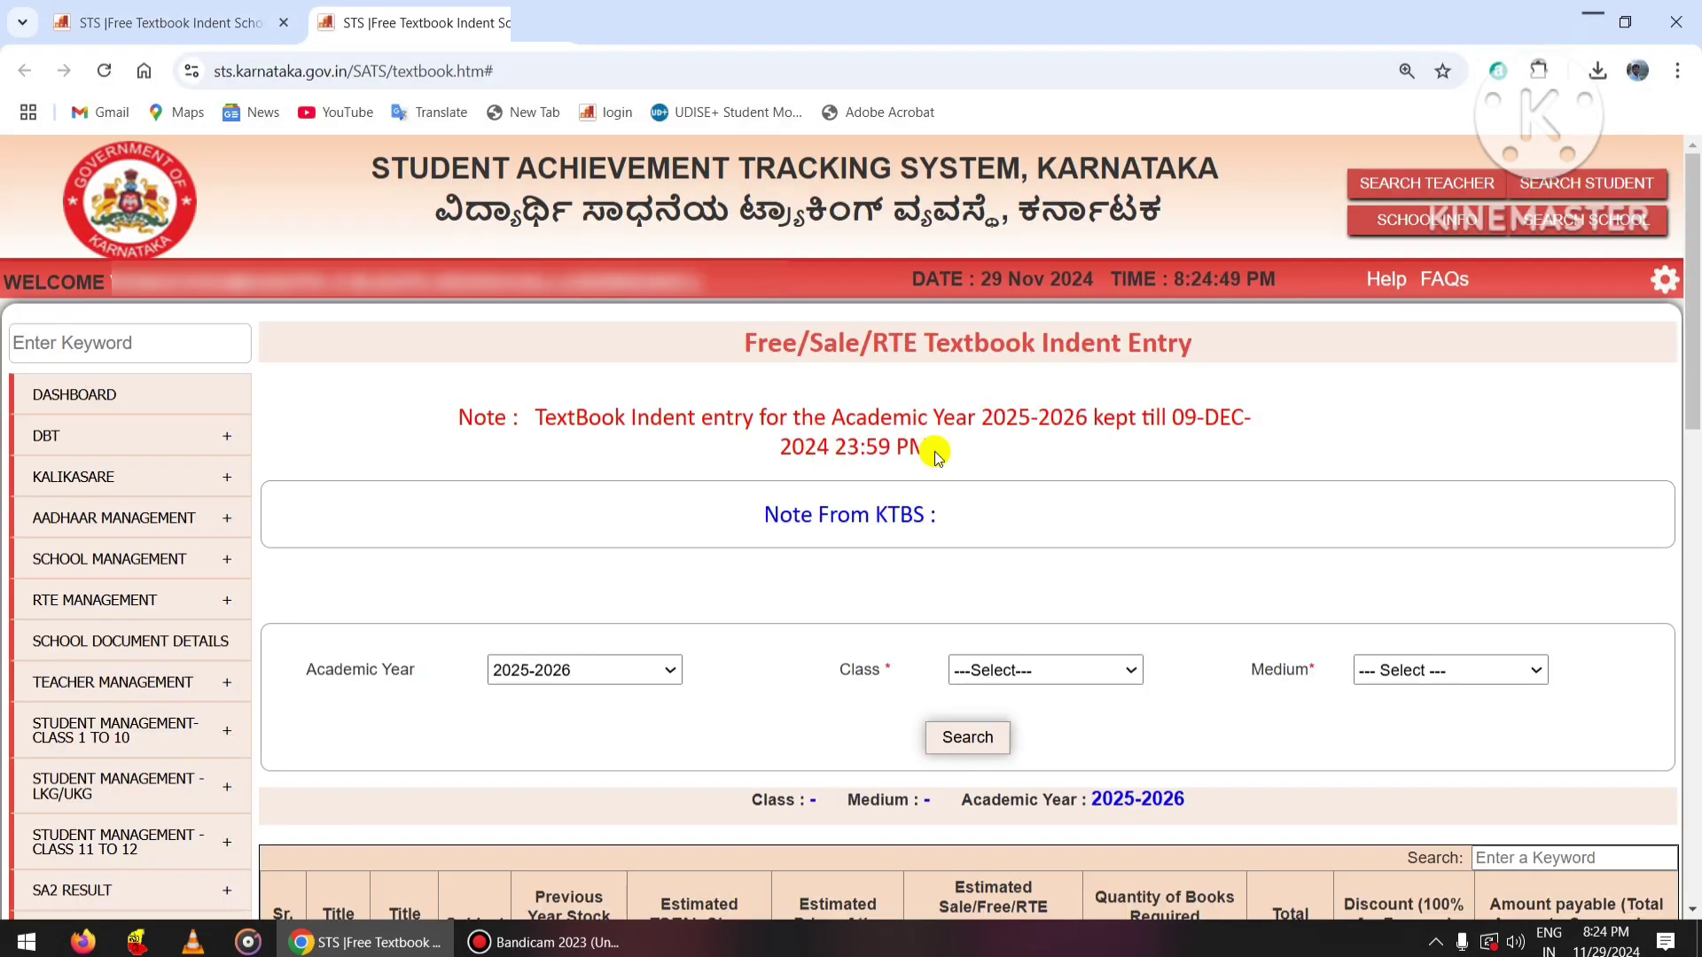
# Load the 2025-2026 textbook indent list for class 4 in Kannada medium.
pyautogui.scroll(-5, 938, 454)
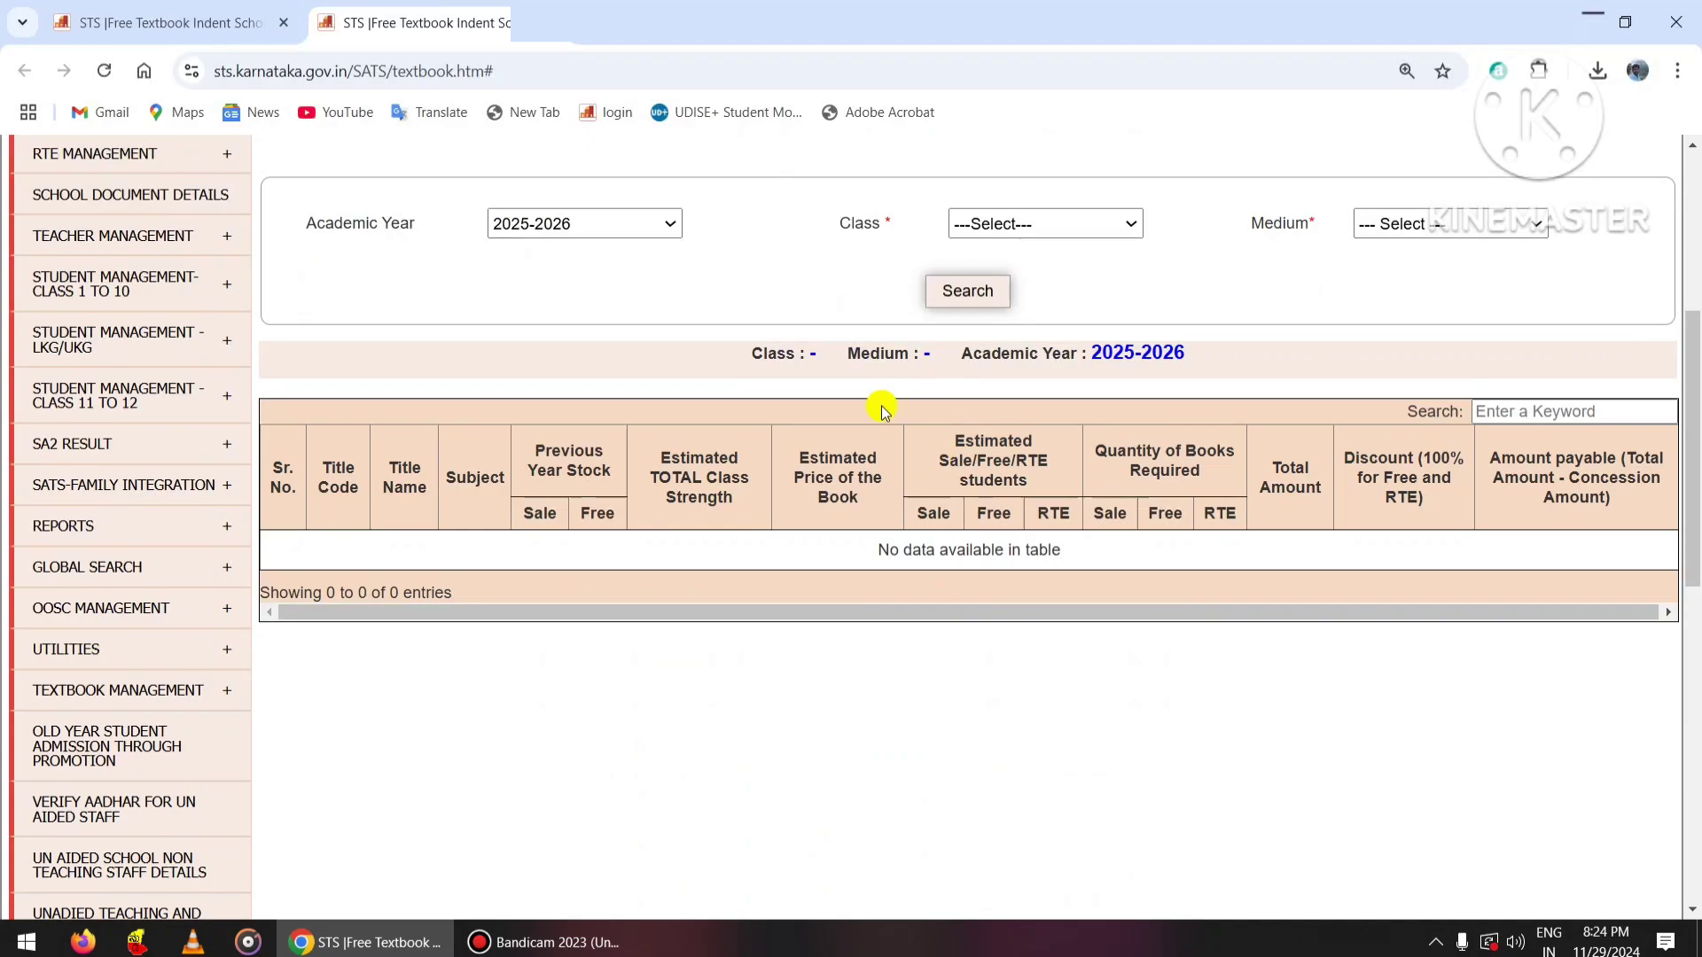
pyautogui.click(983, 235)
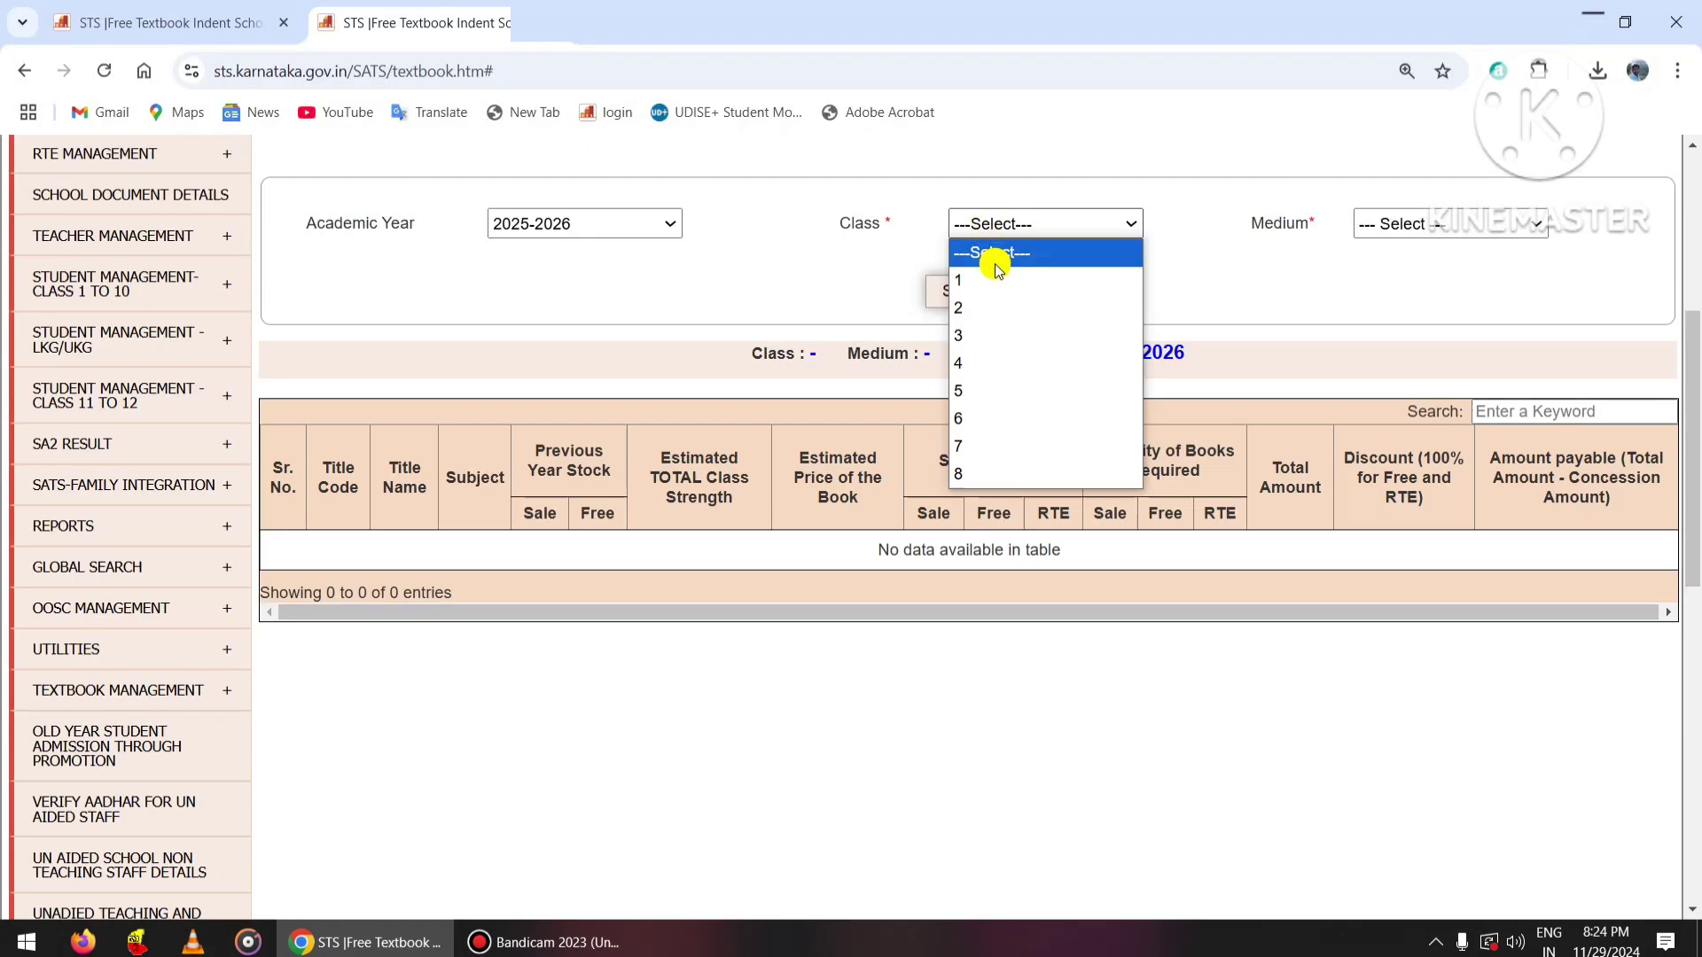
pyautogui.click(913, 271)
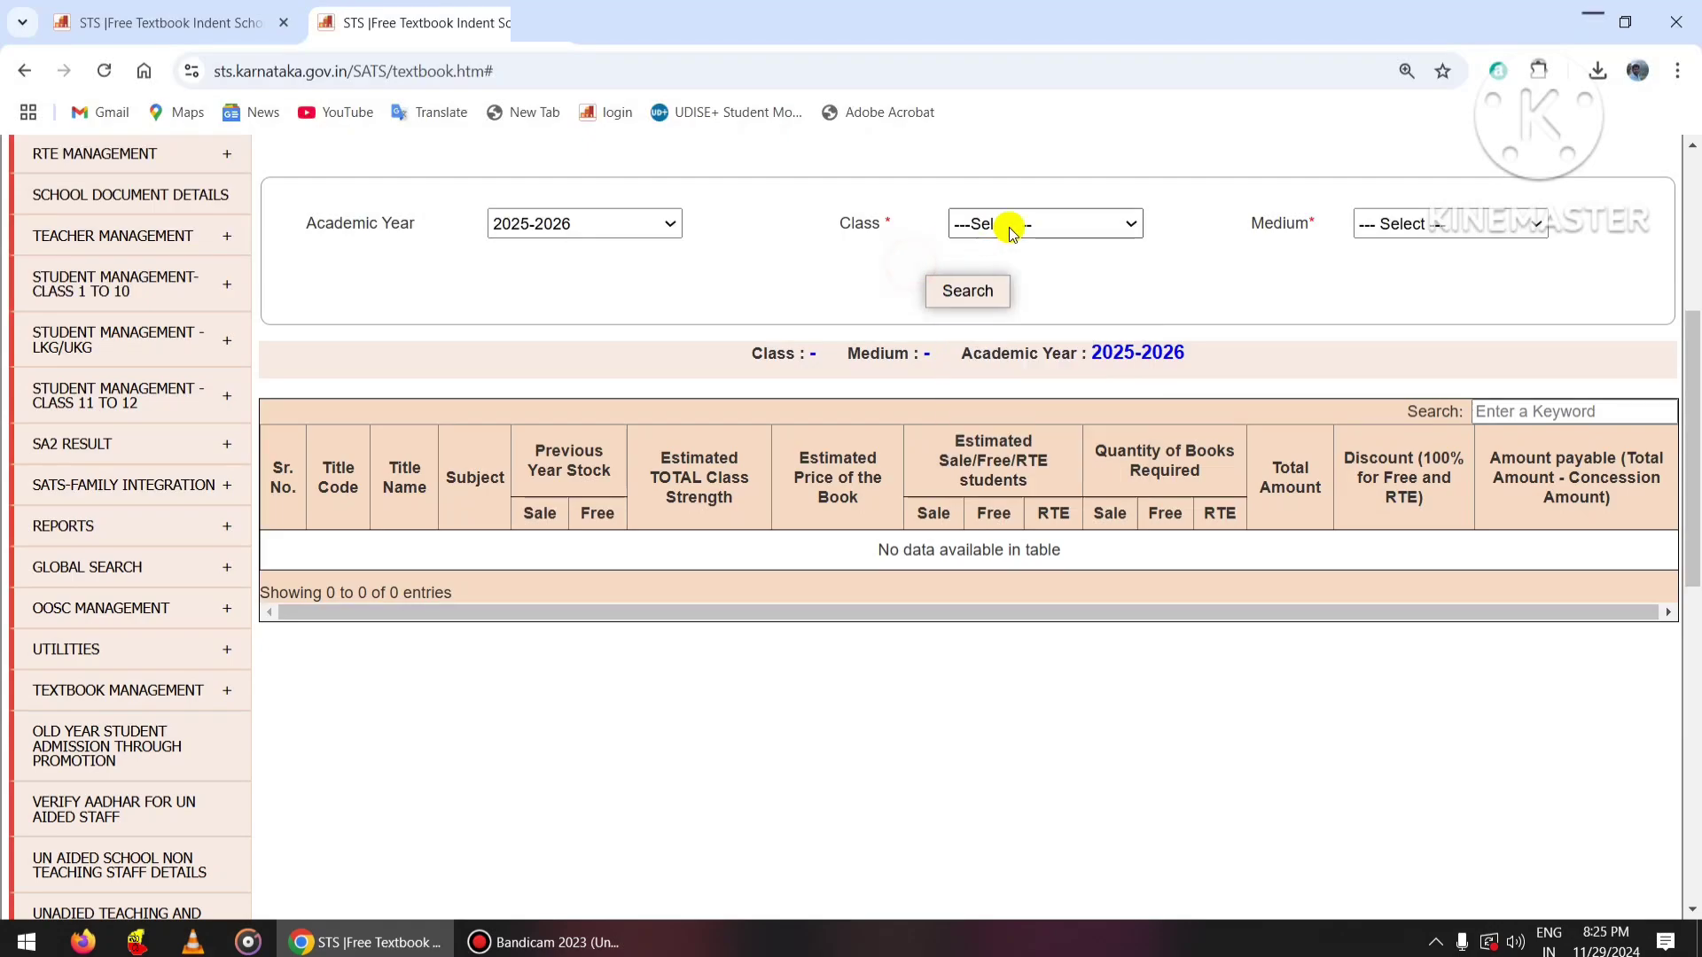
pyautogui.click(1399, 227)
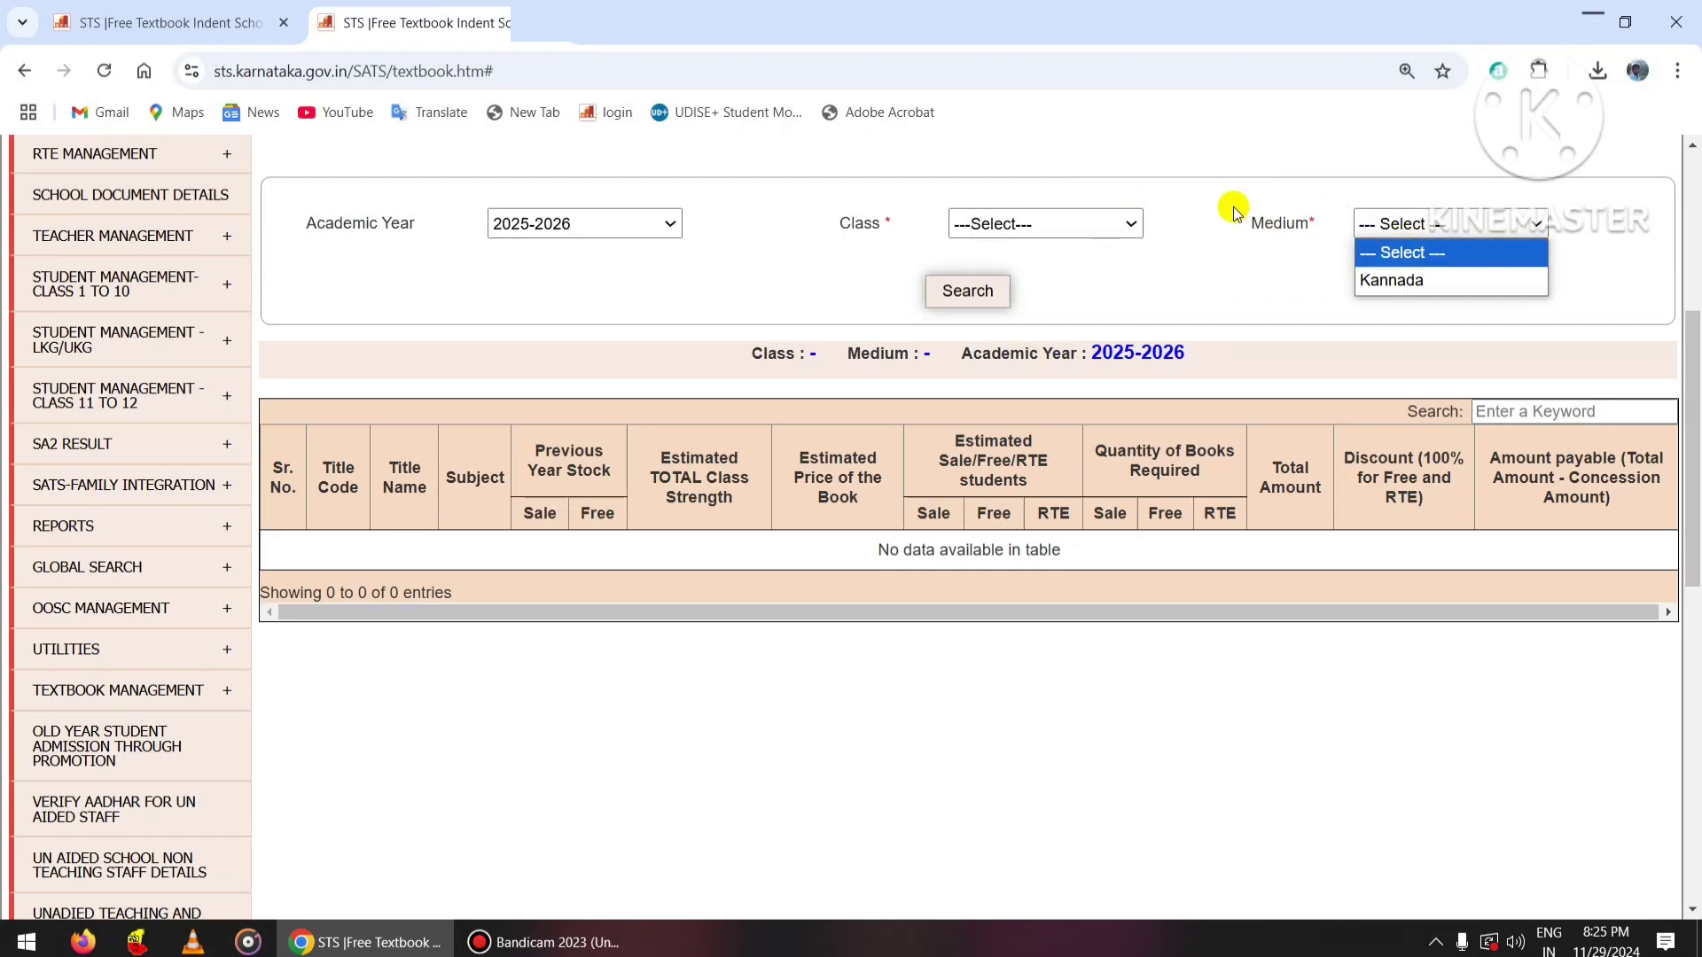
pyautogui.click(1063, 221)
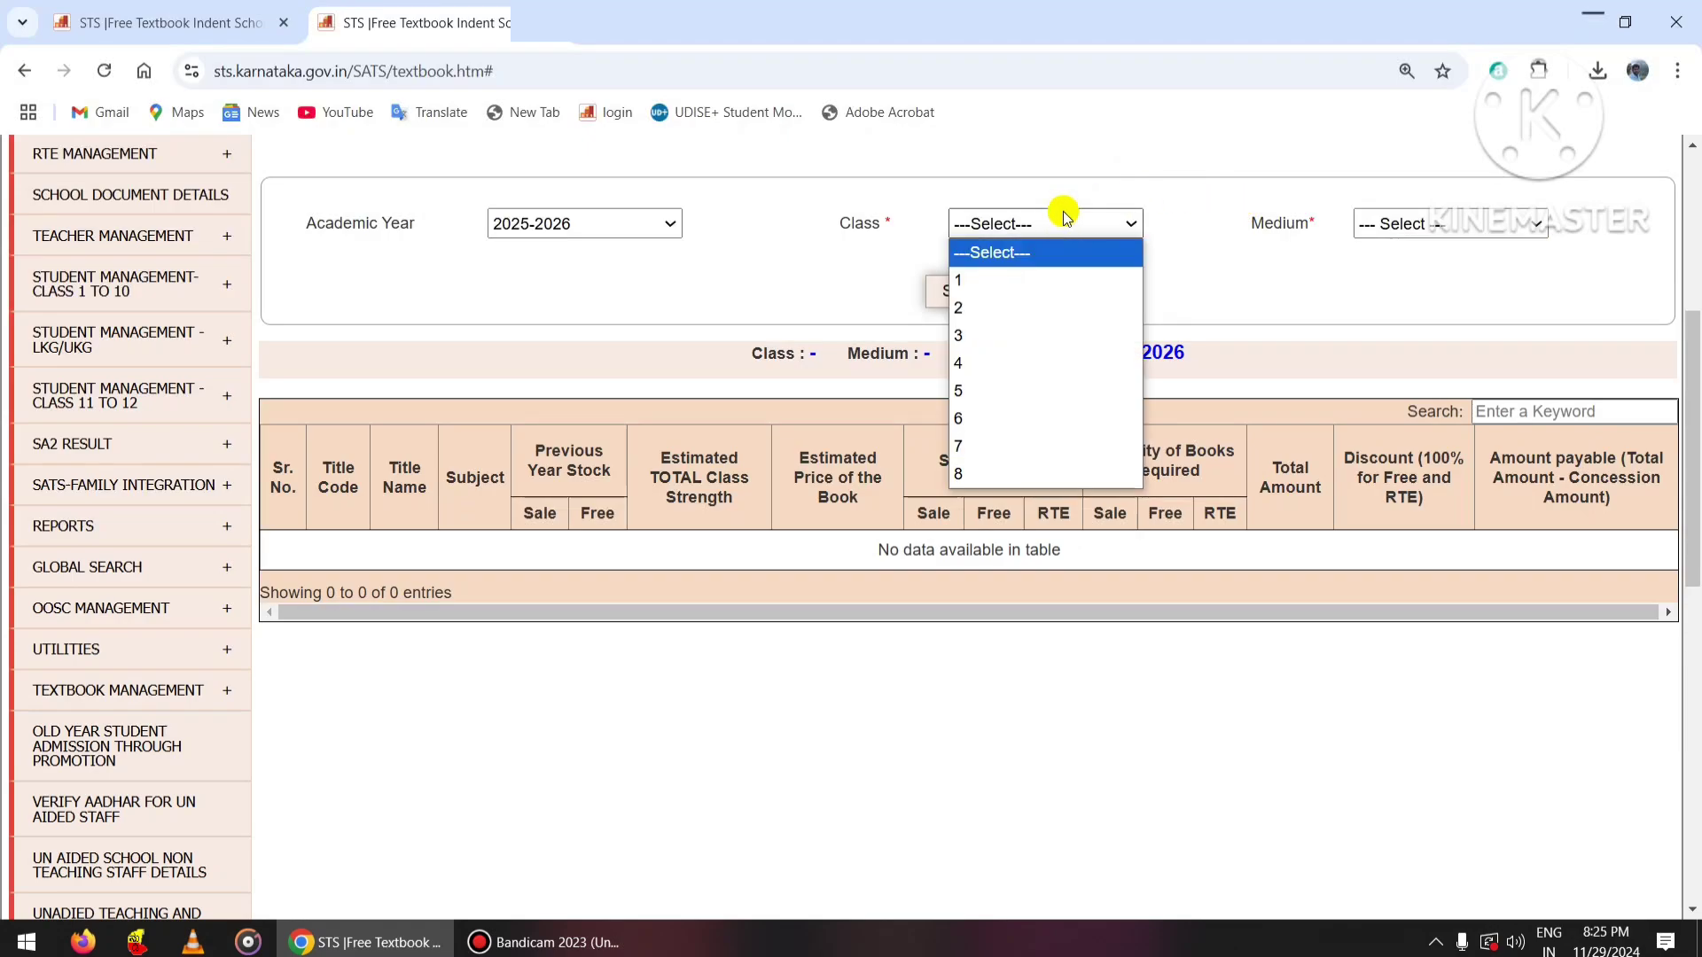
pyautogui.click(1055, 370)
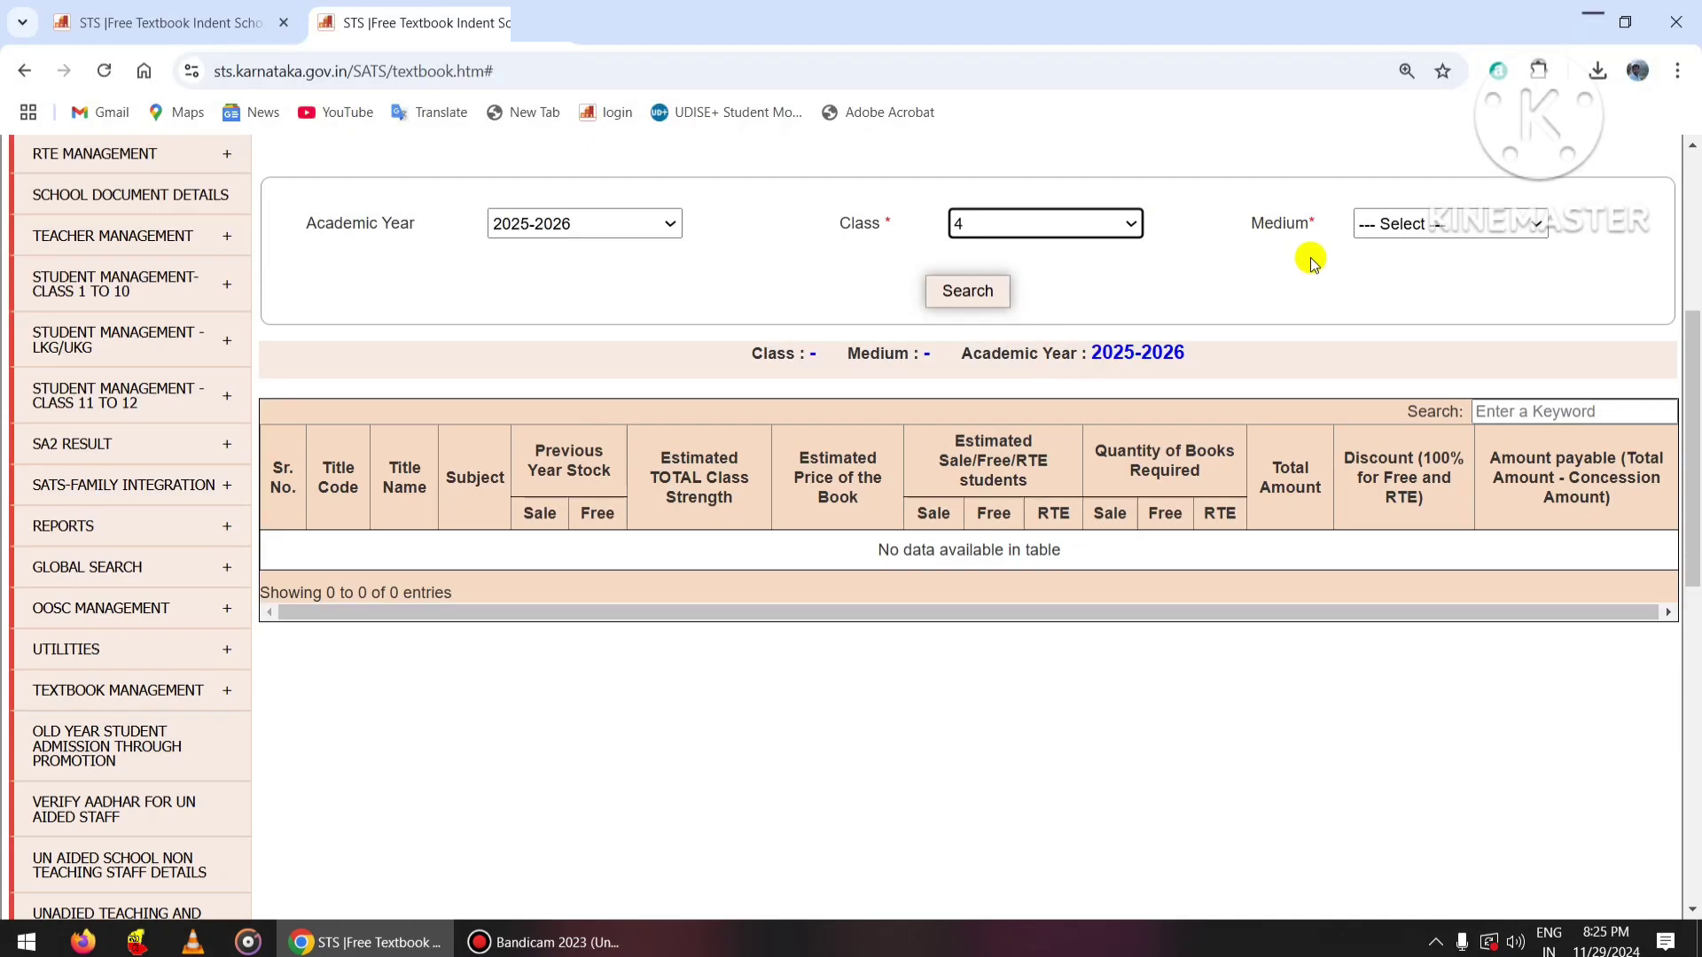
pyautogui.click(1387, 225)
pyautogui.click(1393, 278)
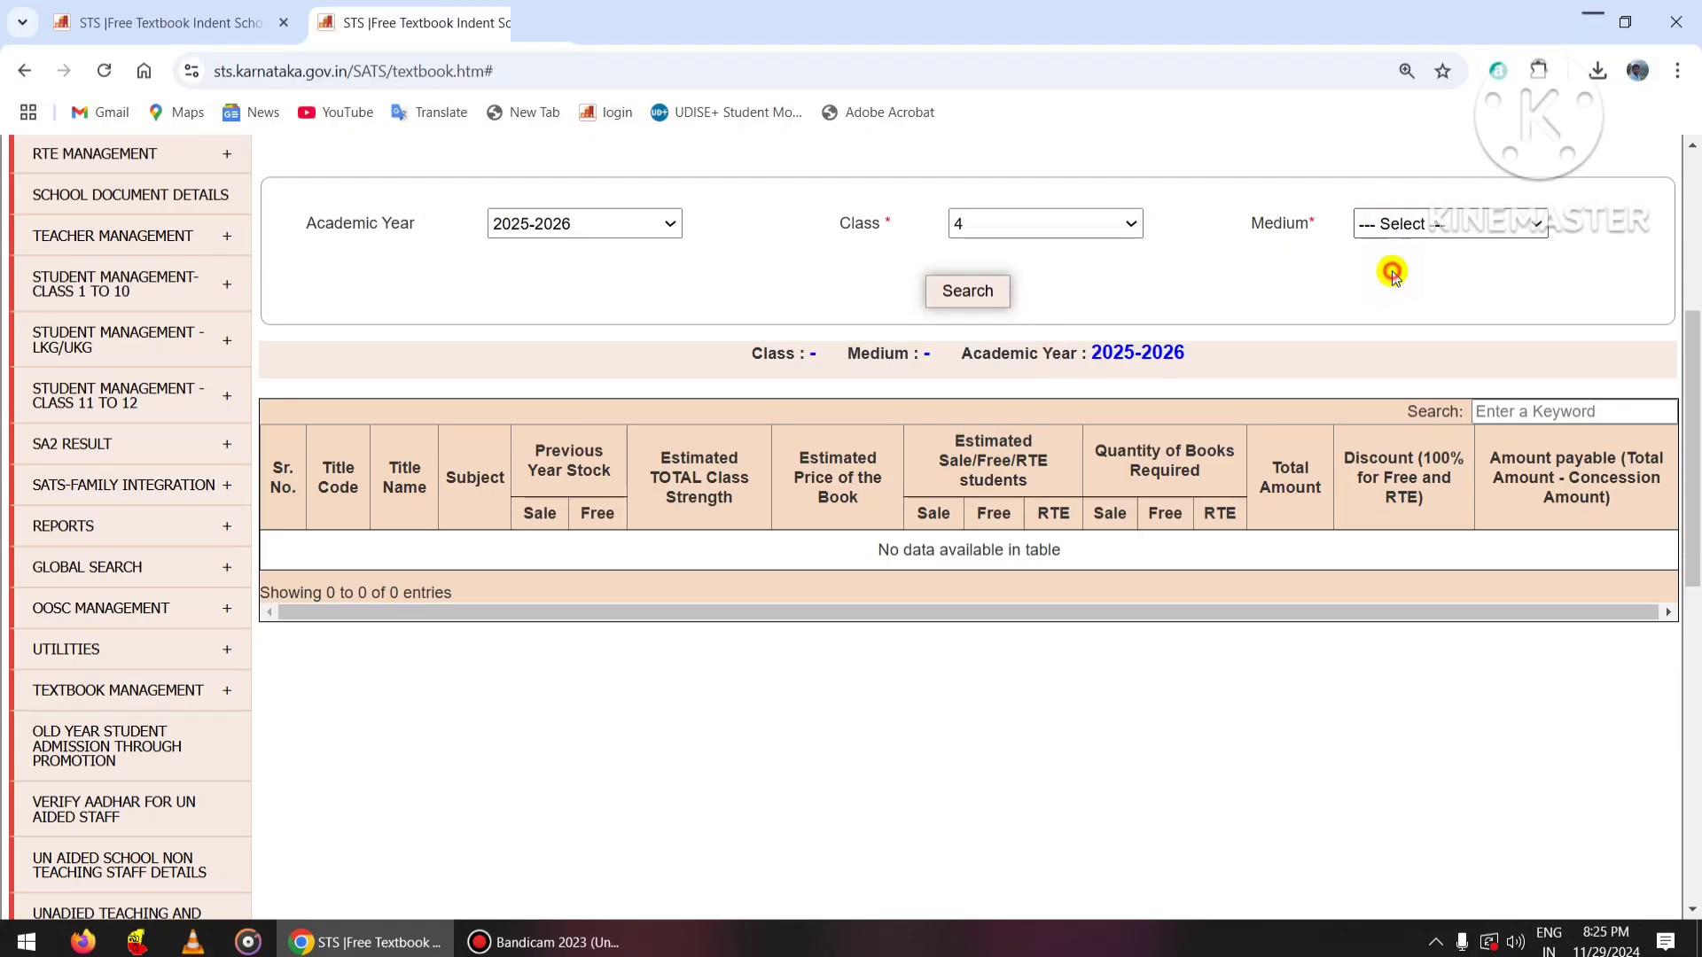
pyautogui.click(968, 292)
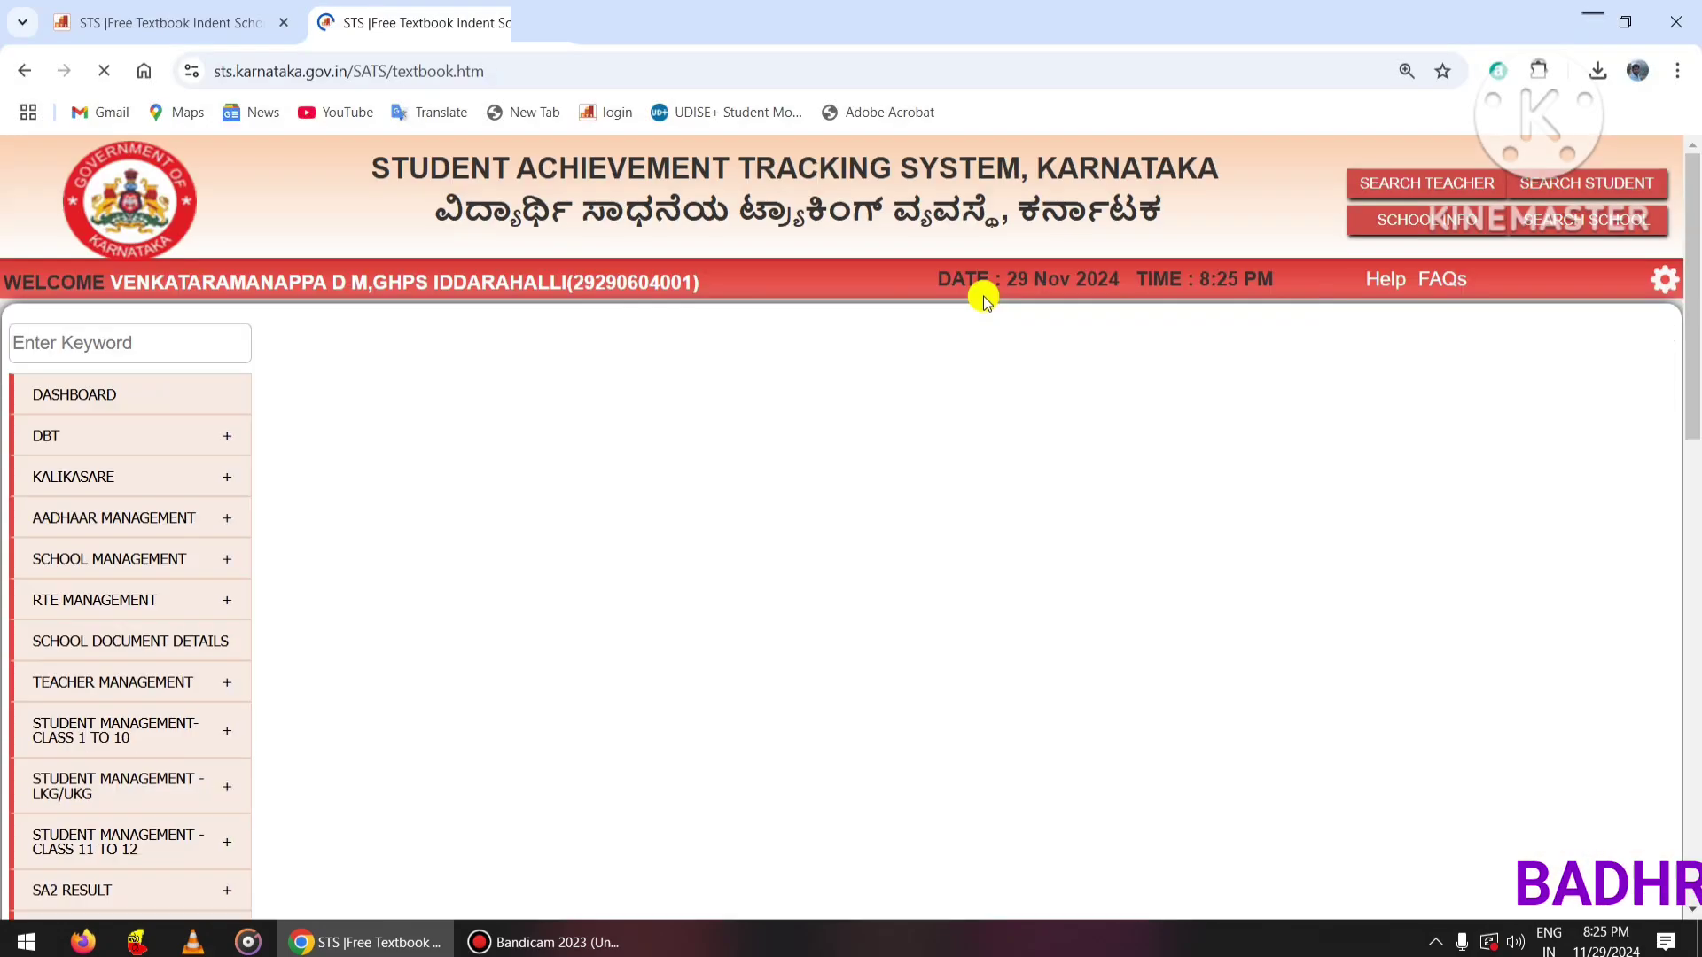
# Examine the class 4 indent table, including the estimated student columns and the free book quantity fields of the first four titles.
pyautogui.scroll(-10, 986, 300)
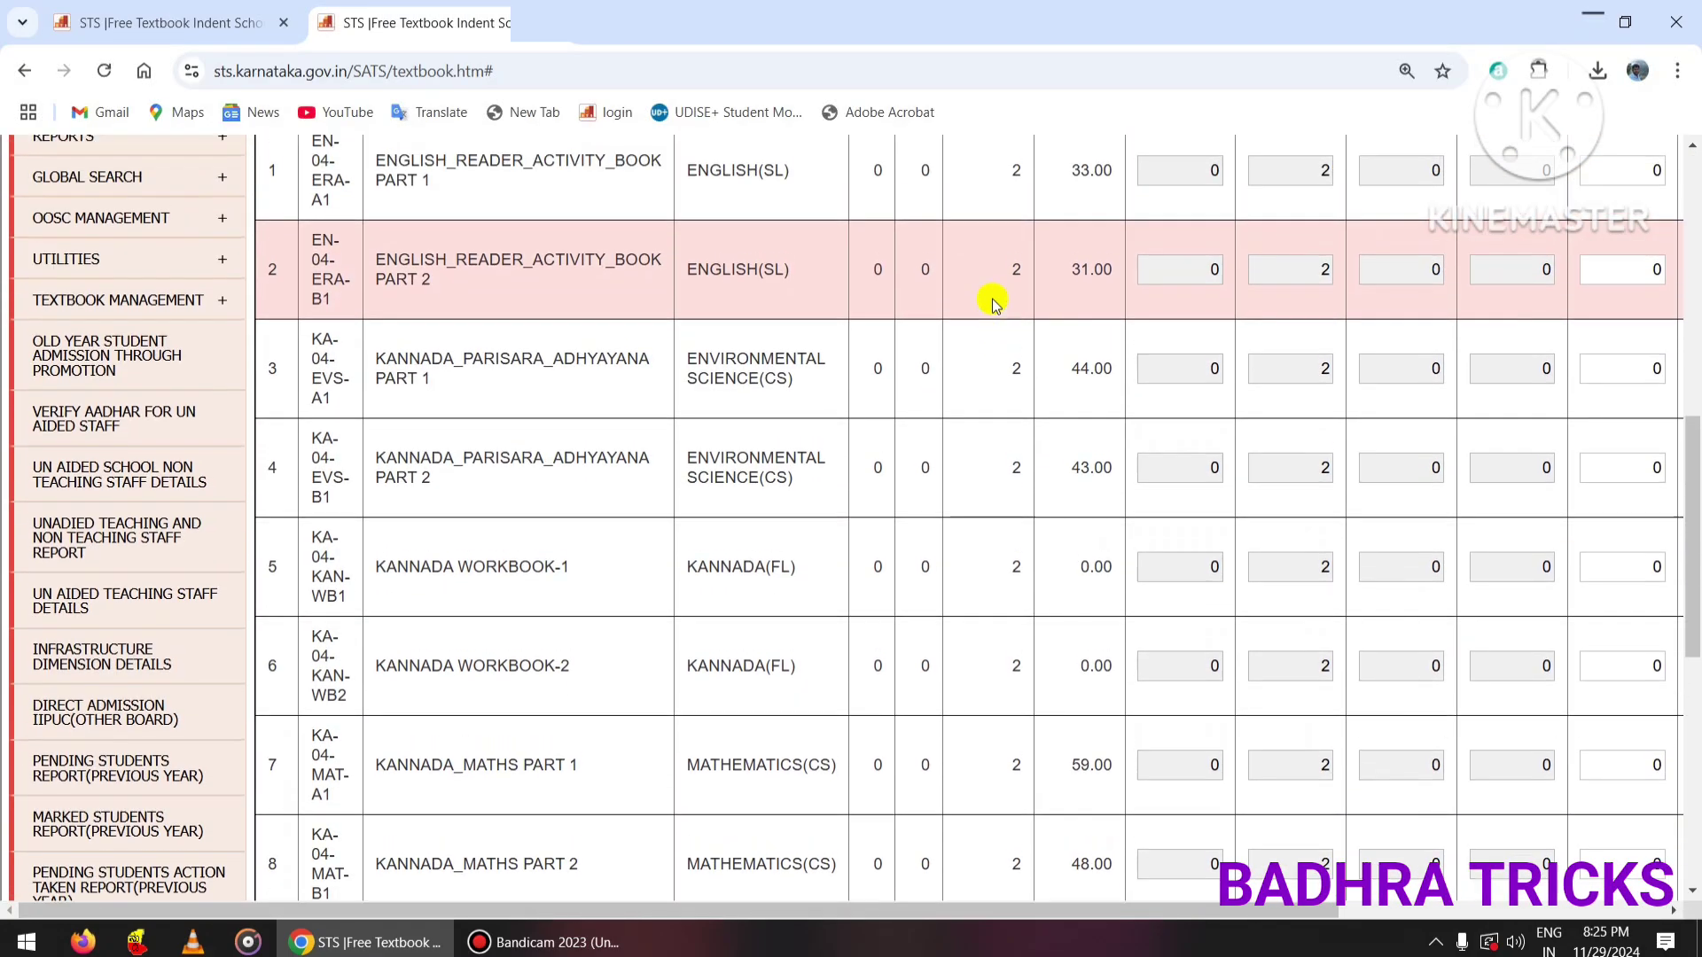
pyautogui.scroll(5, 991, 301)
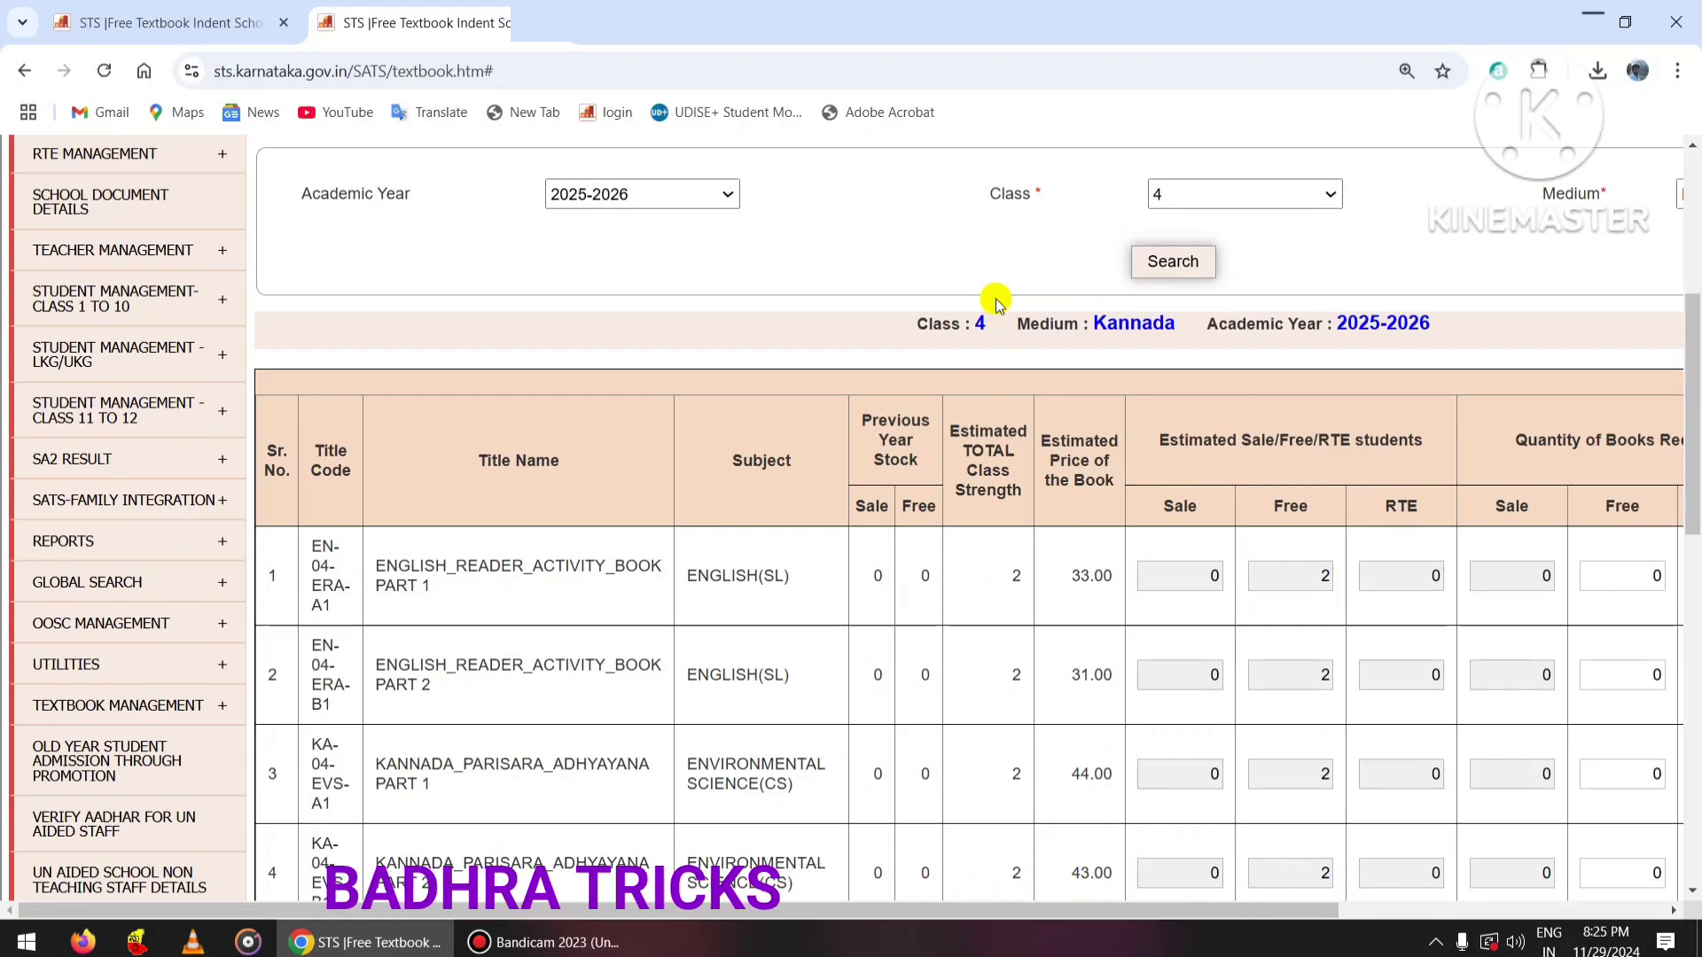
pyautogui.scroll(-1, 997, 299)
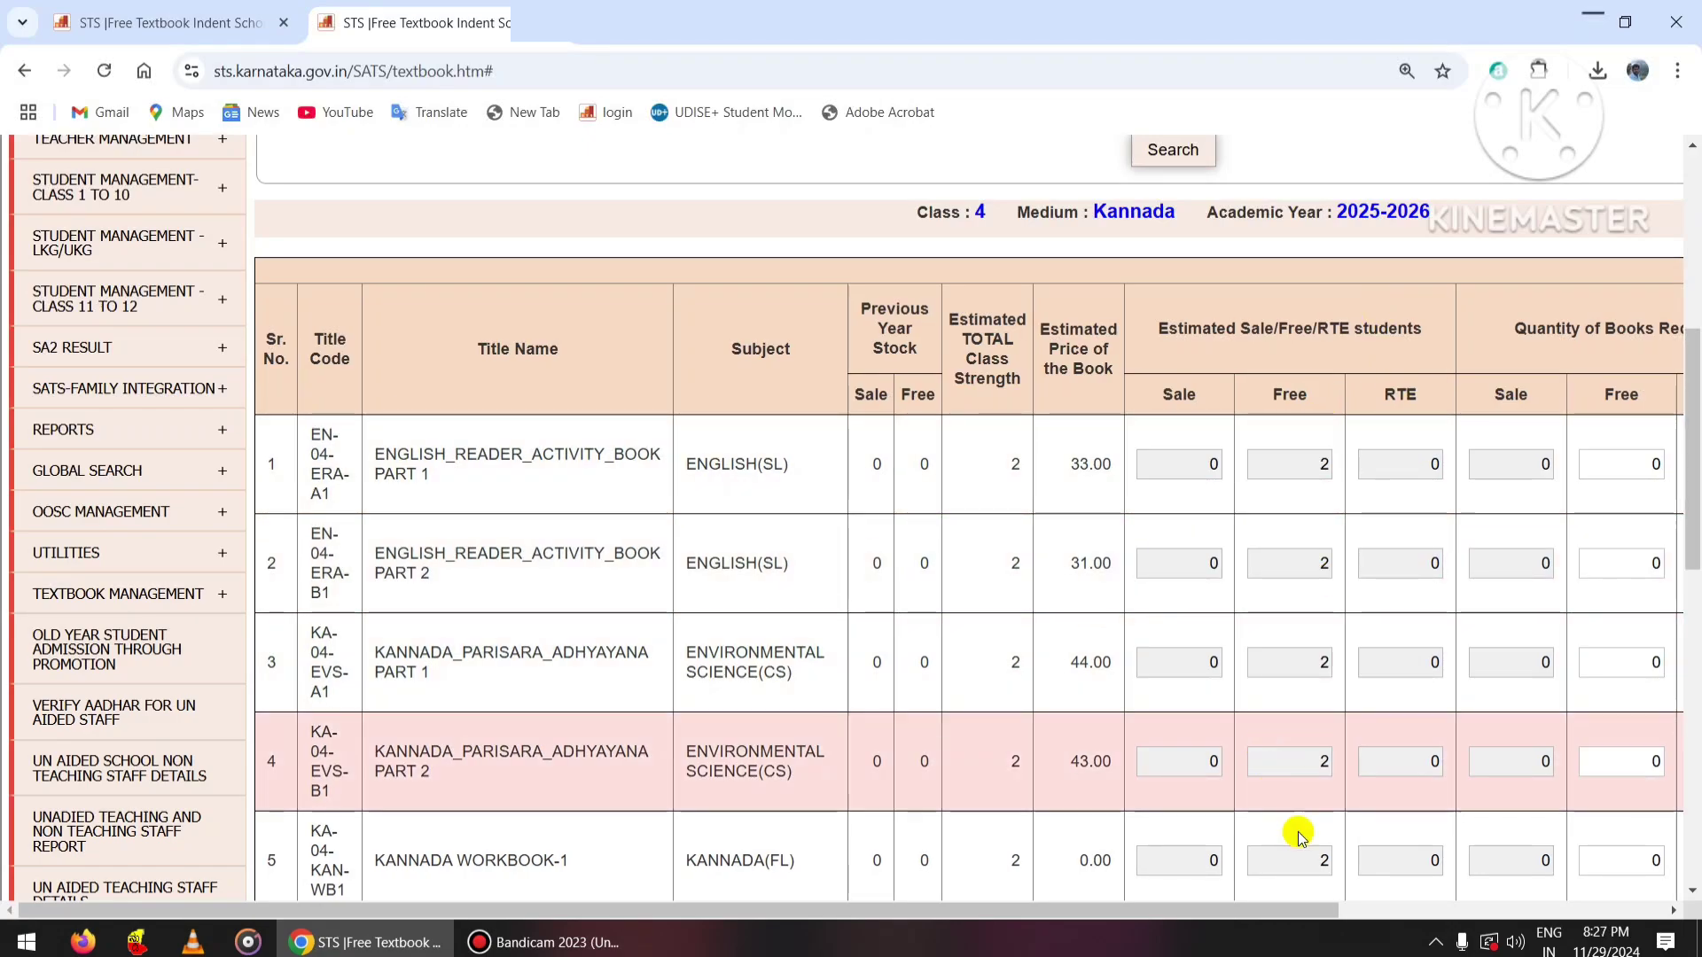
pyautogui.moveTo(1339, 909); pyautogui.dragTo(1566, 836)
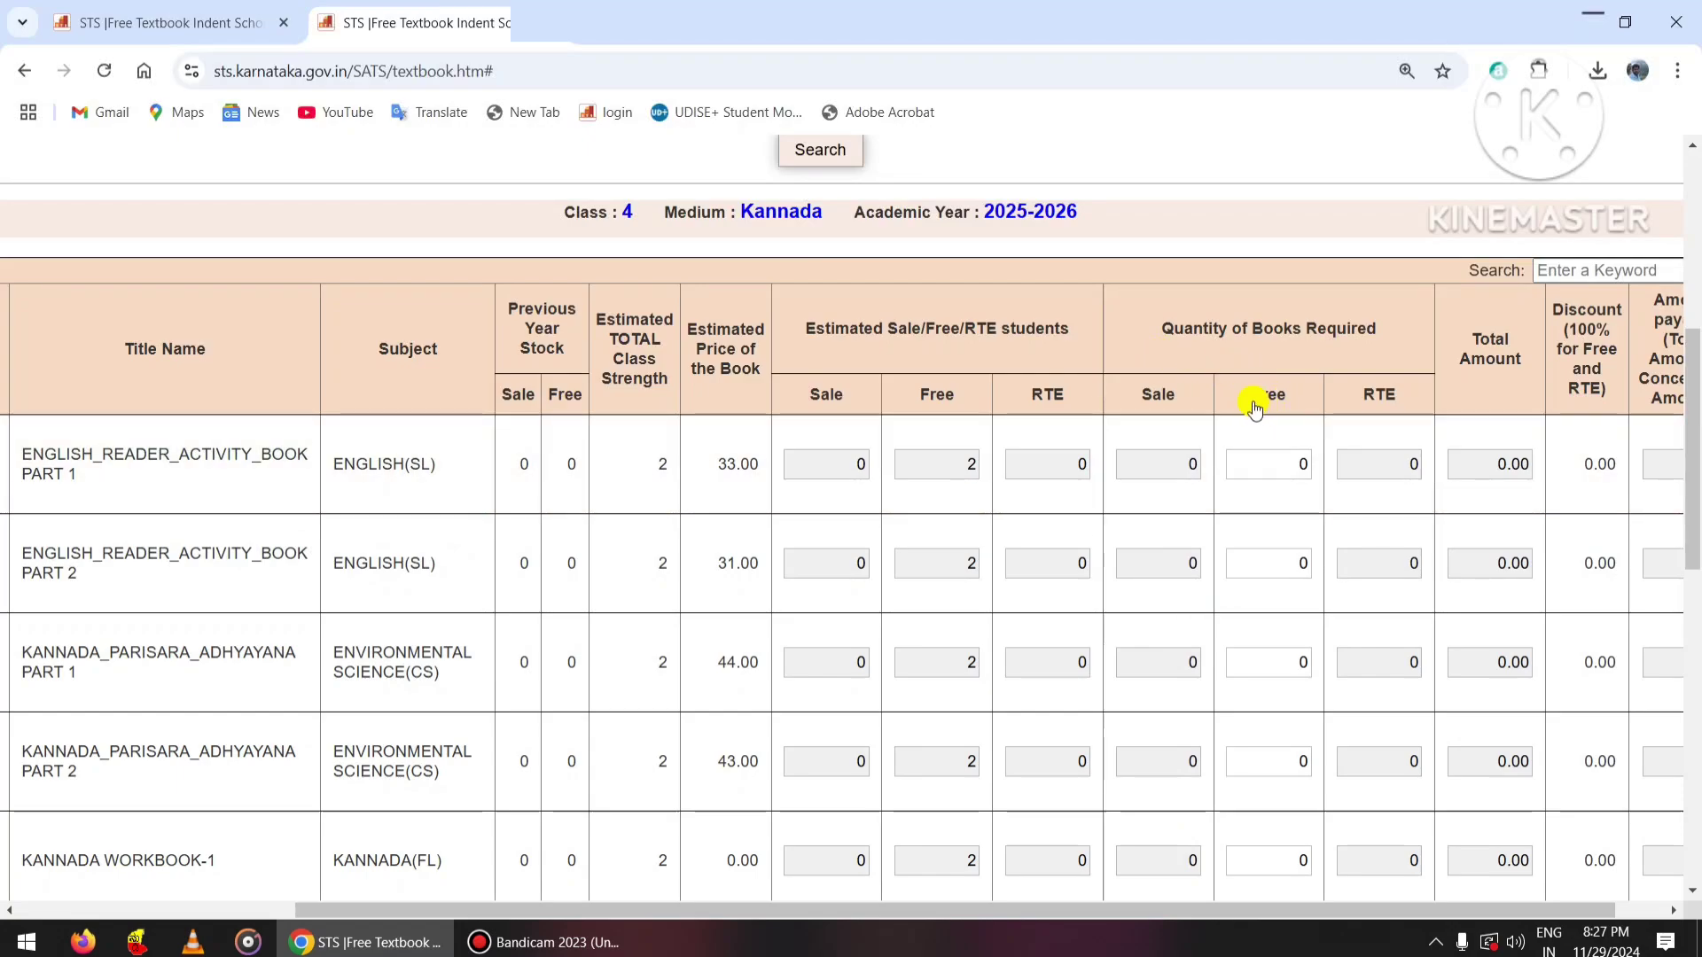
pyautogui.click(1287, 464)
pyautogui.click(1280, 564)
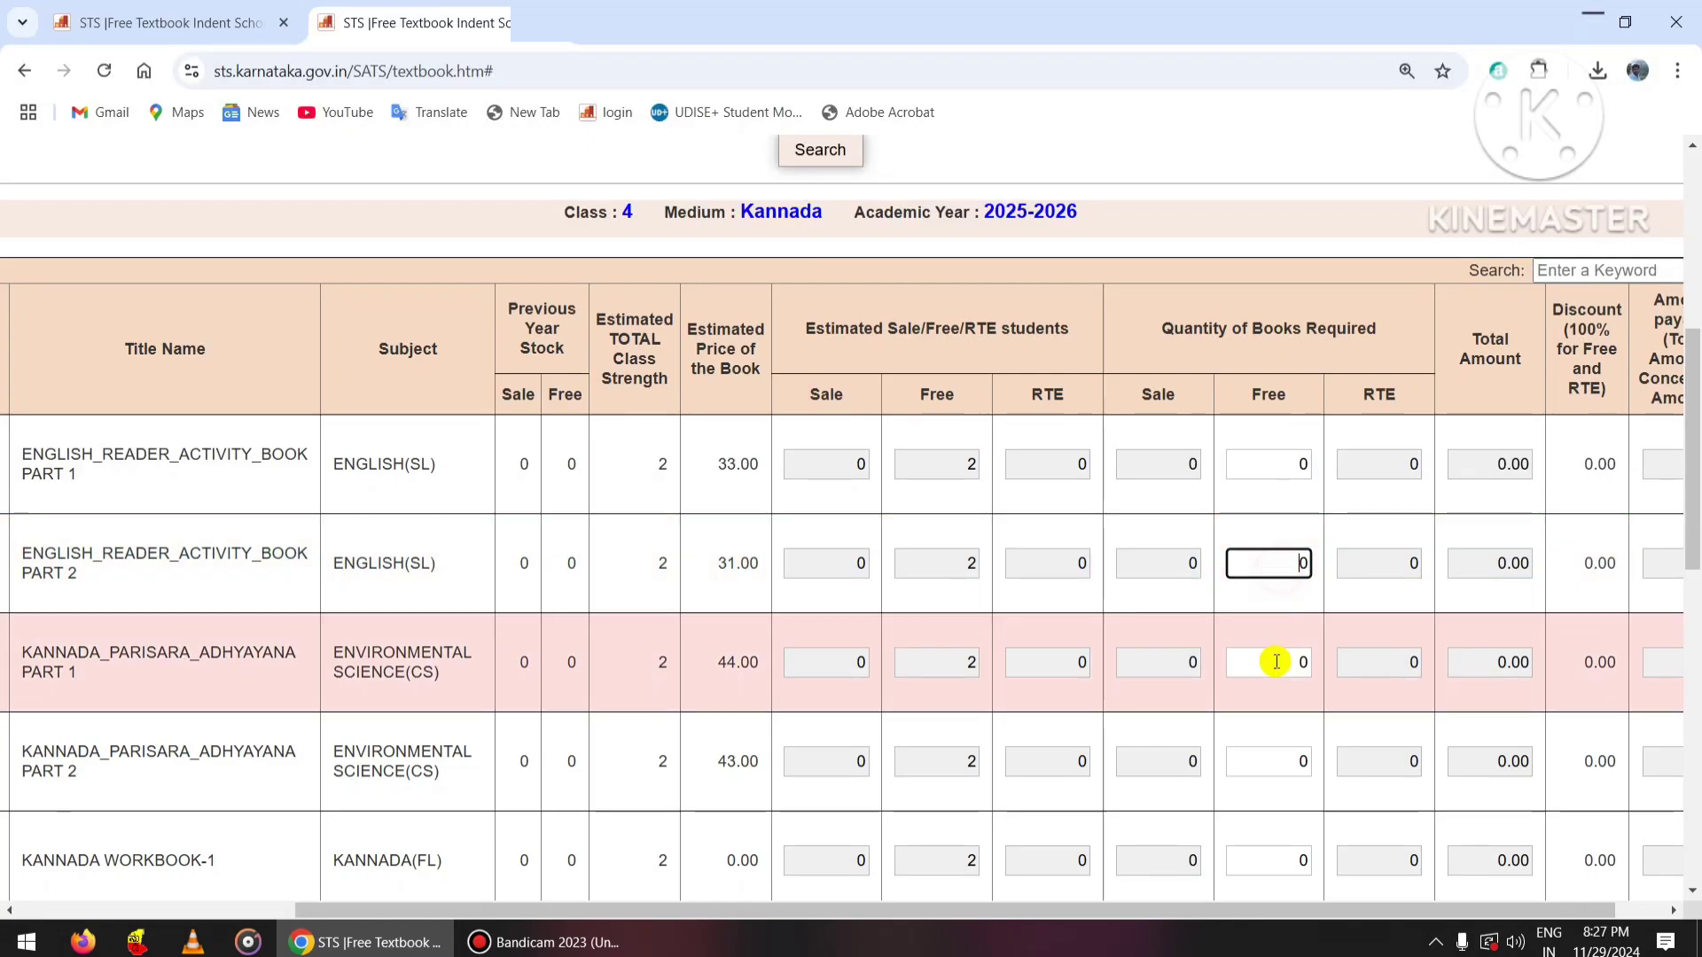
pyautogui.click(1276, 662)
pyautogui.click(1279, 759)
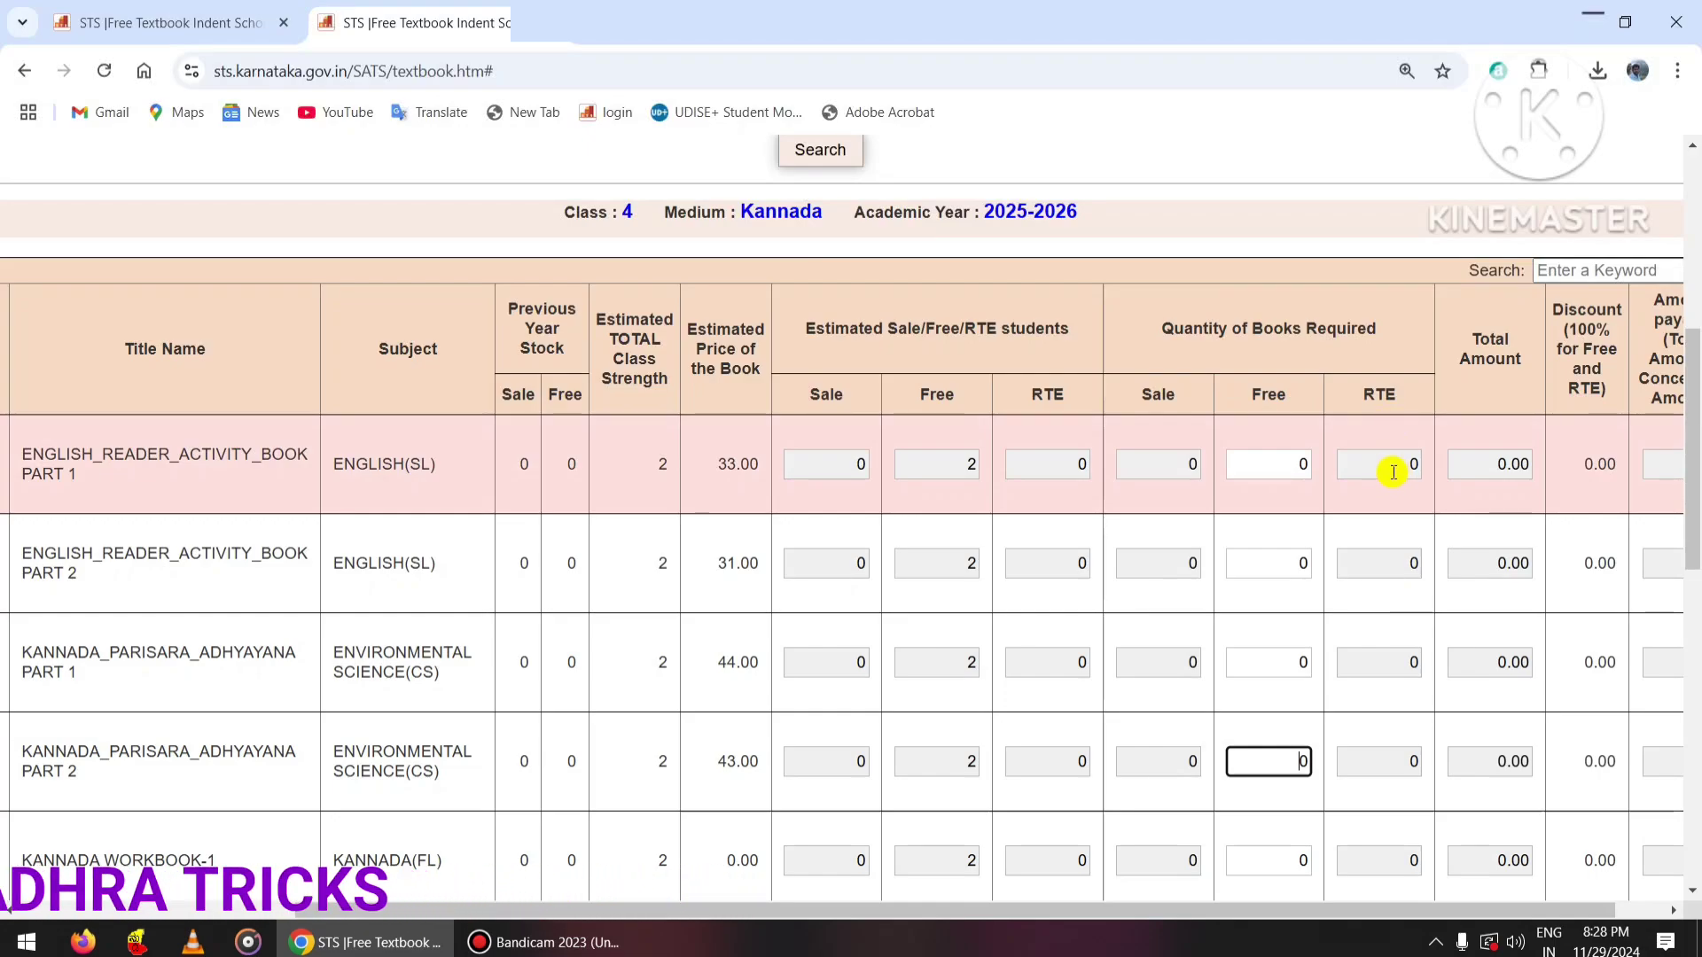
pyautogui.click(1282, 456)
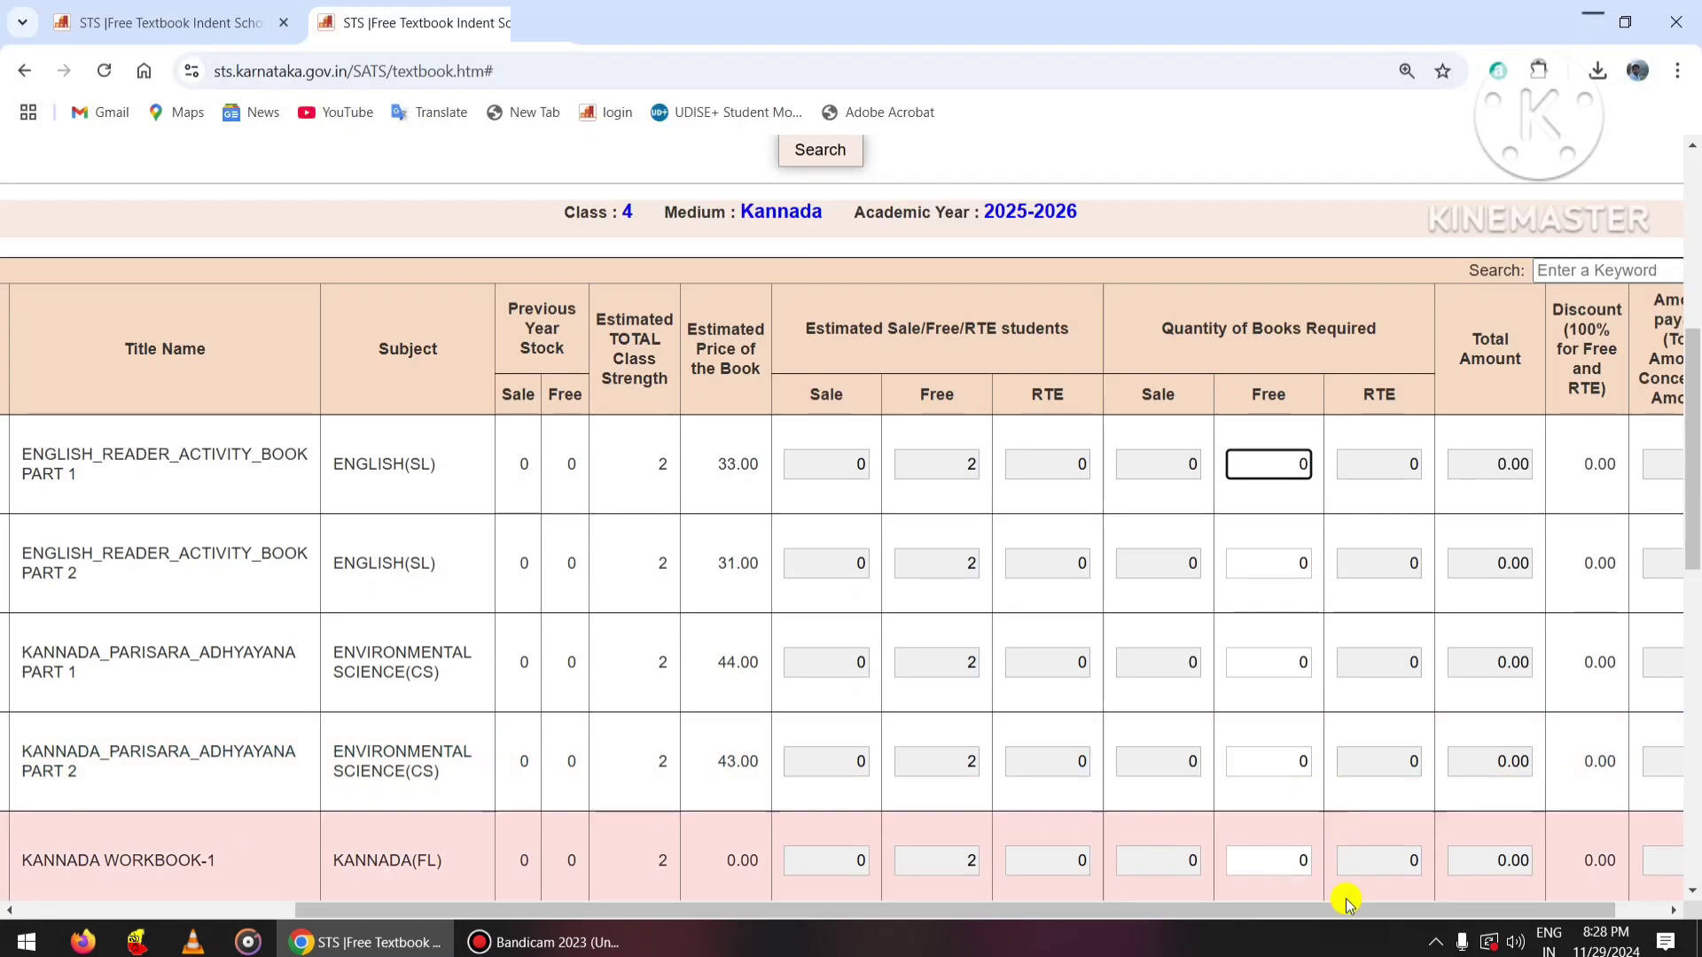
# Review all class 4 textbook titles and subjects, along with the quantity, total amount, discount and amount payable columns.
pyautogui.moveTo(1347, 906); pyautogui.dragTo(866, 901)
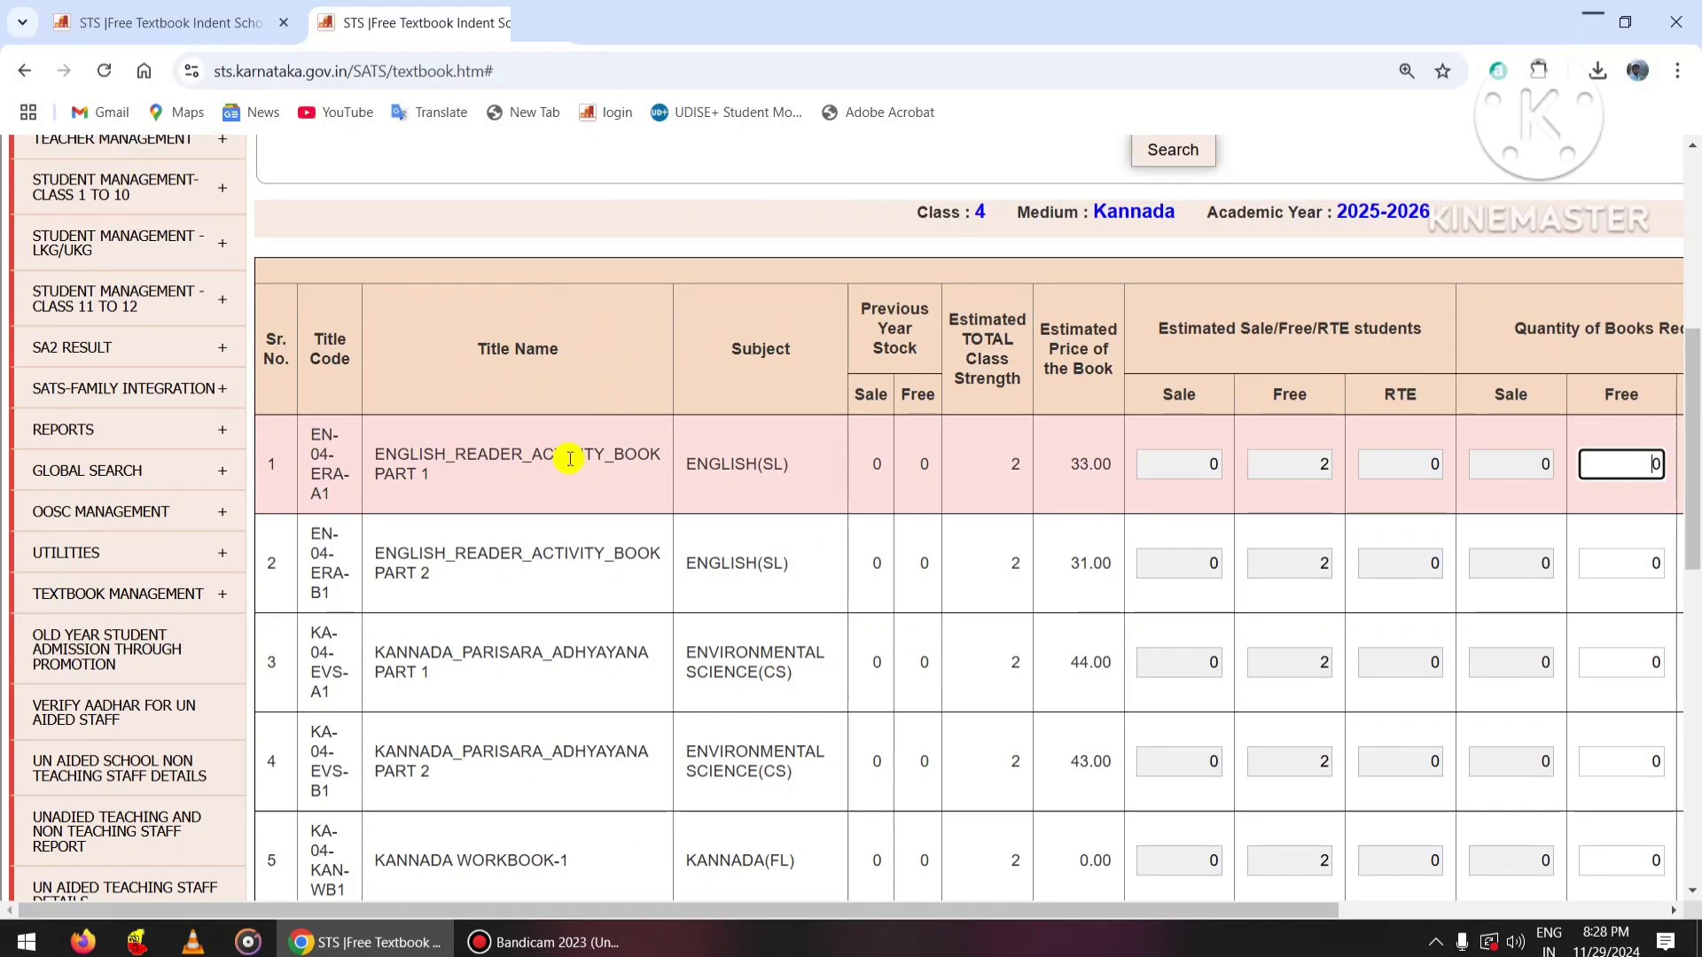
pyautogui.scroll(-3, 603, 483)
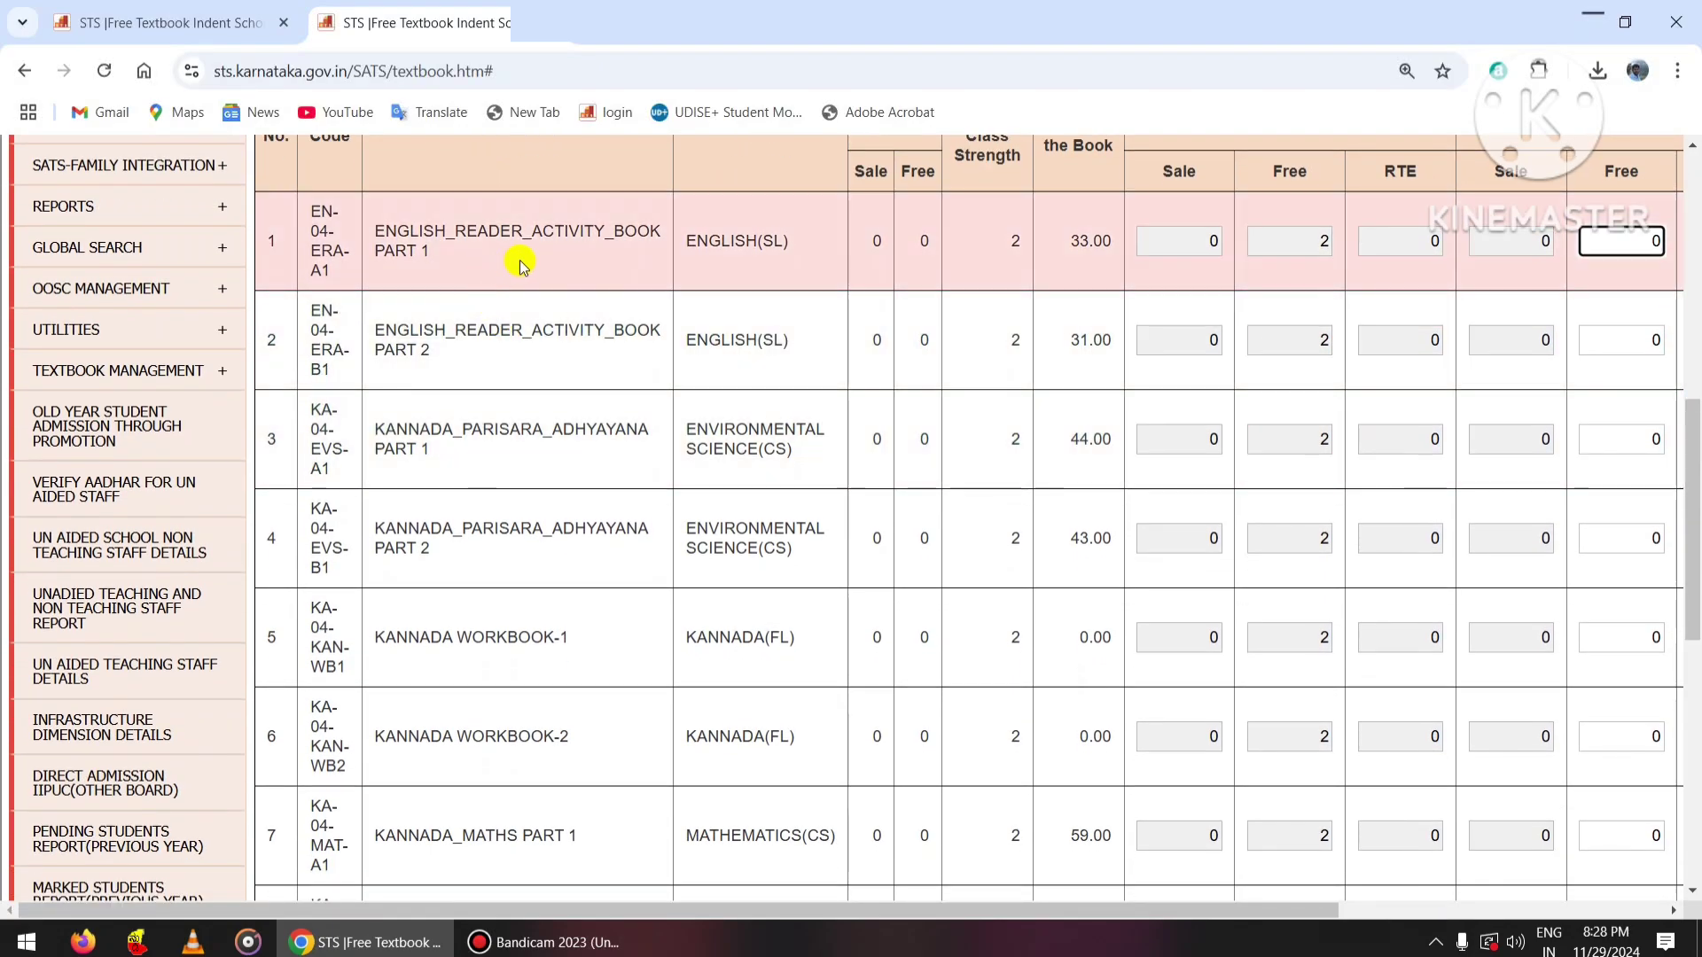
pyautogui.scroll(-6, 523, 271)
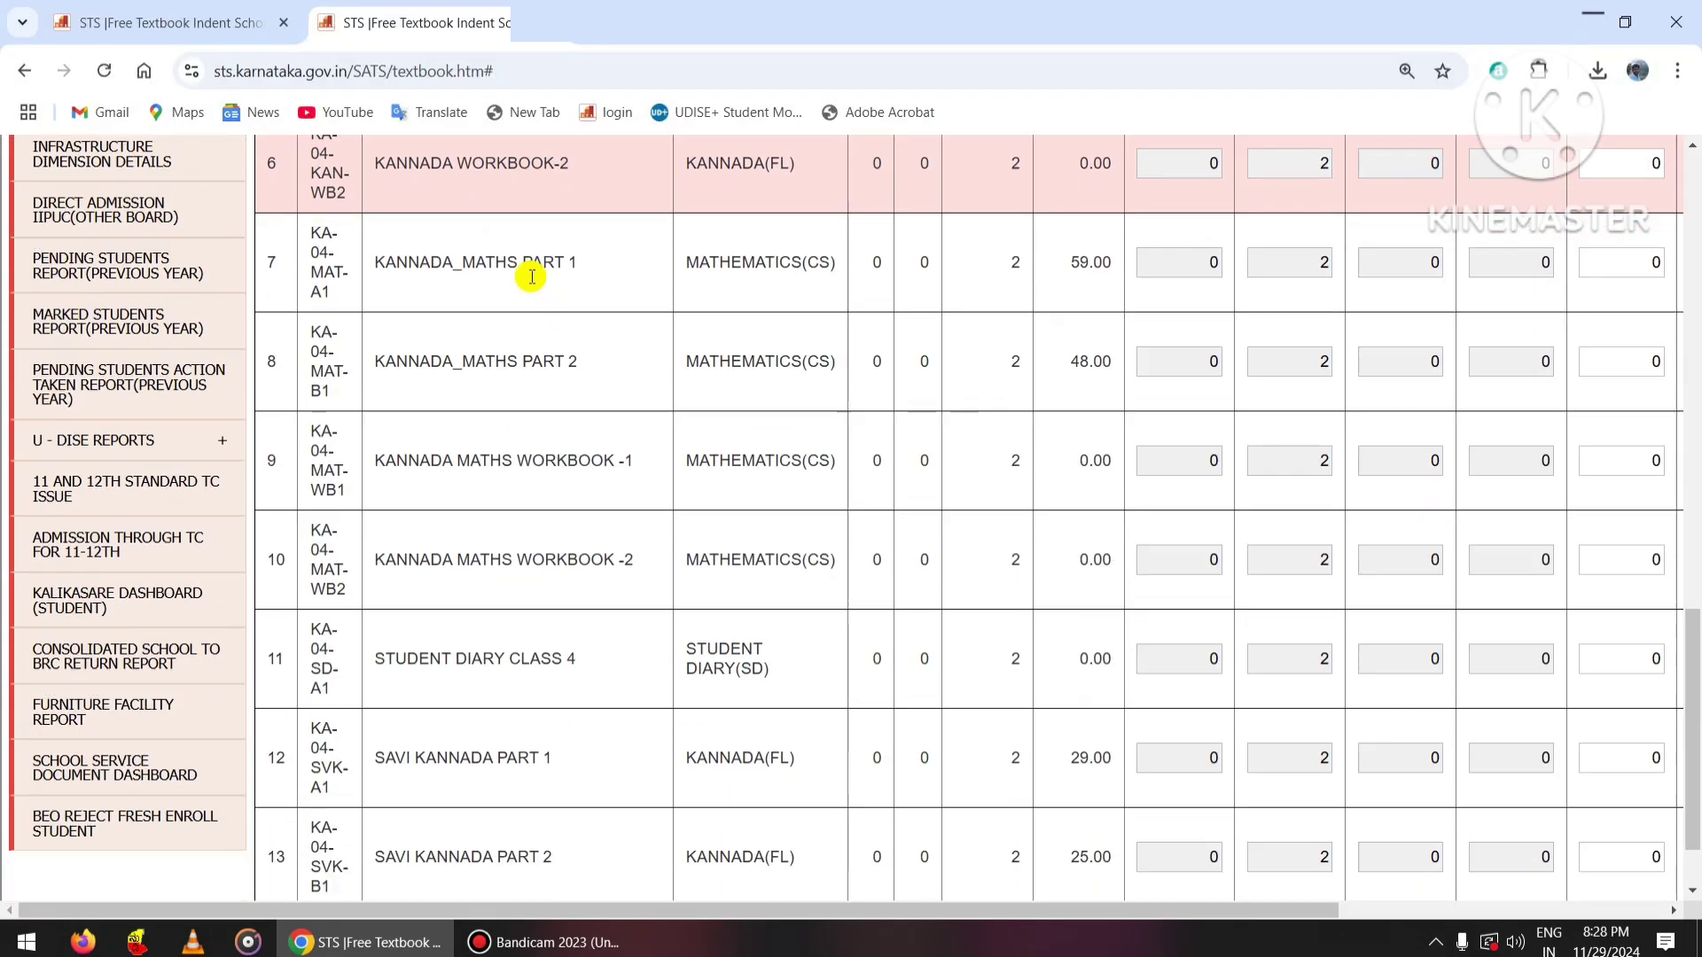
pyautogui.scroll(-3, 532, 277)
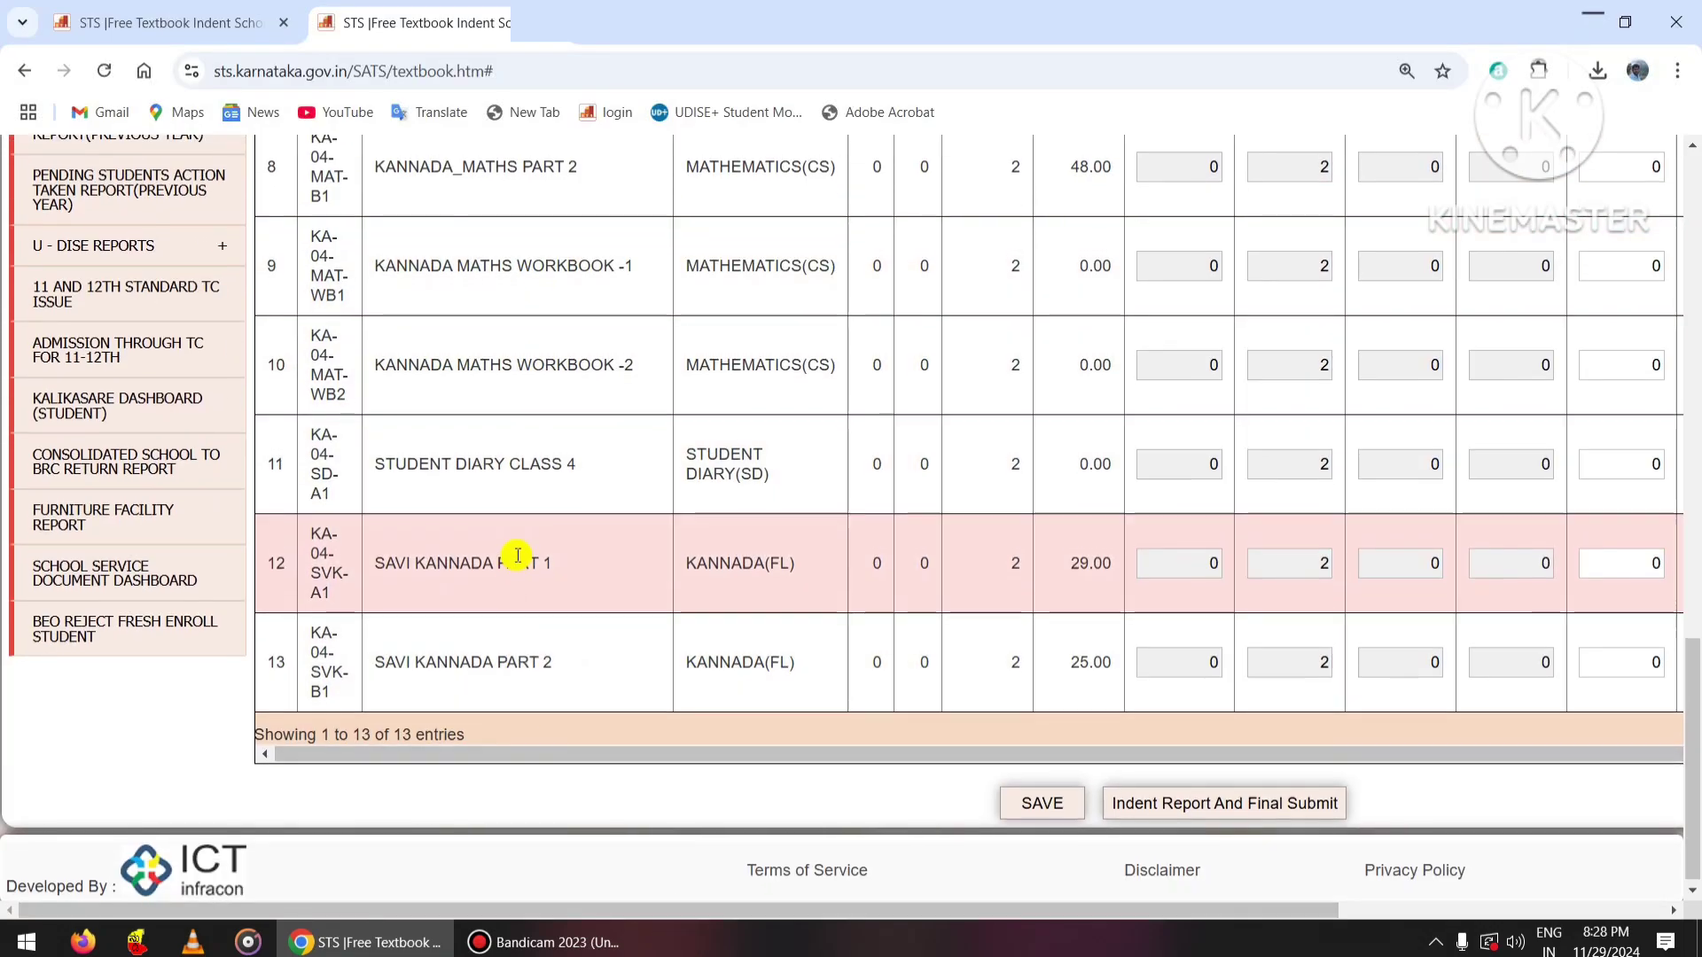
pyautogui.scroll(10, 518, 556)
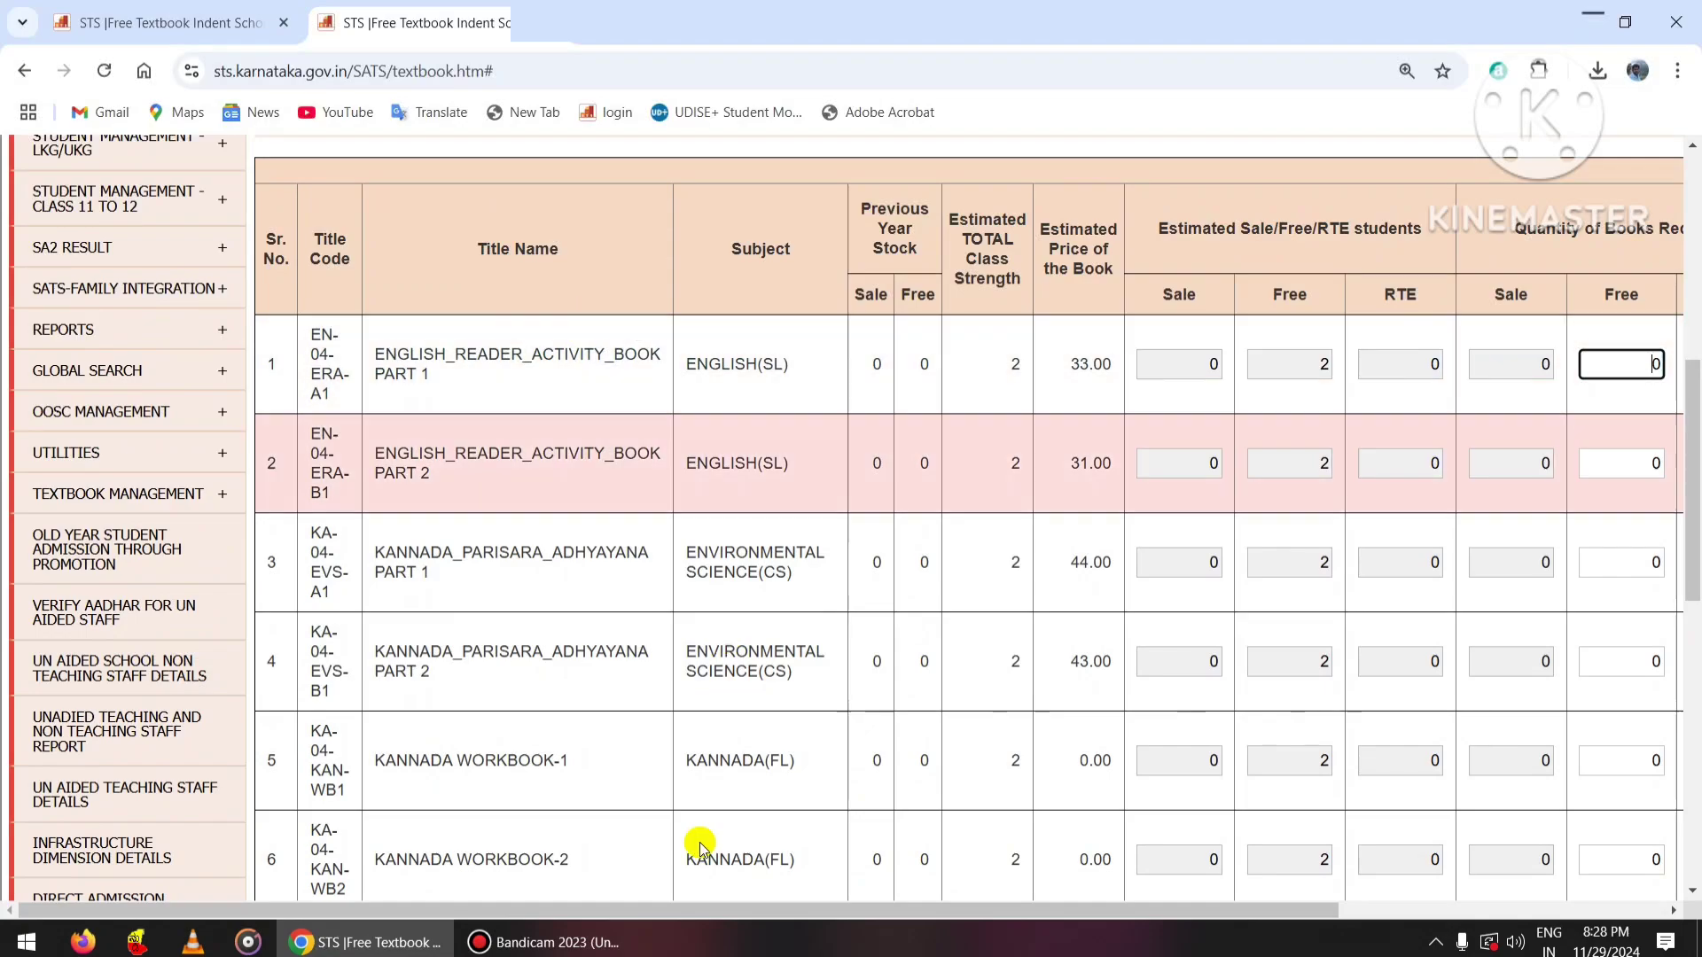
pyautogui.moveTo(724, 910); pyautogui.dragTo(1466, 830)
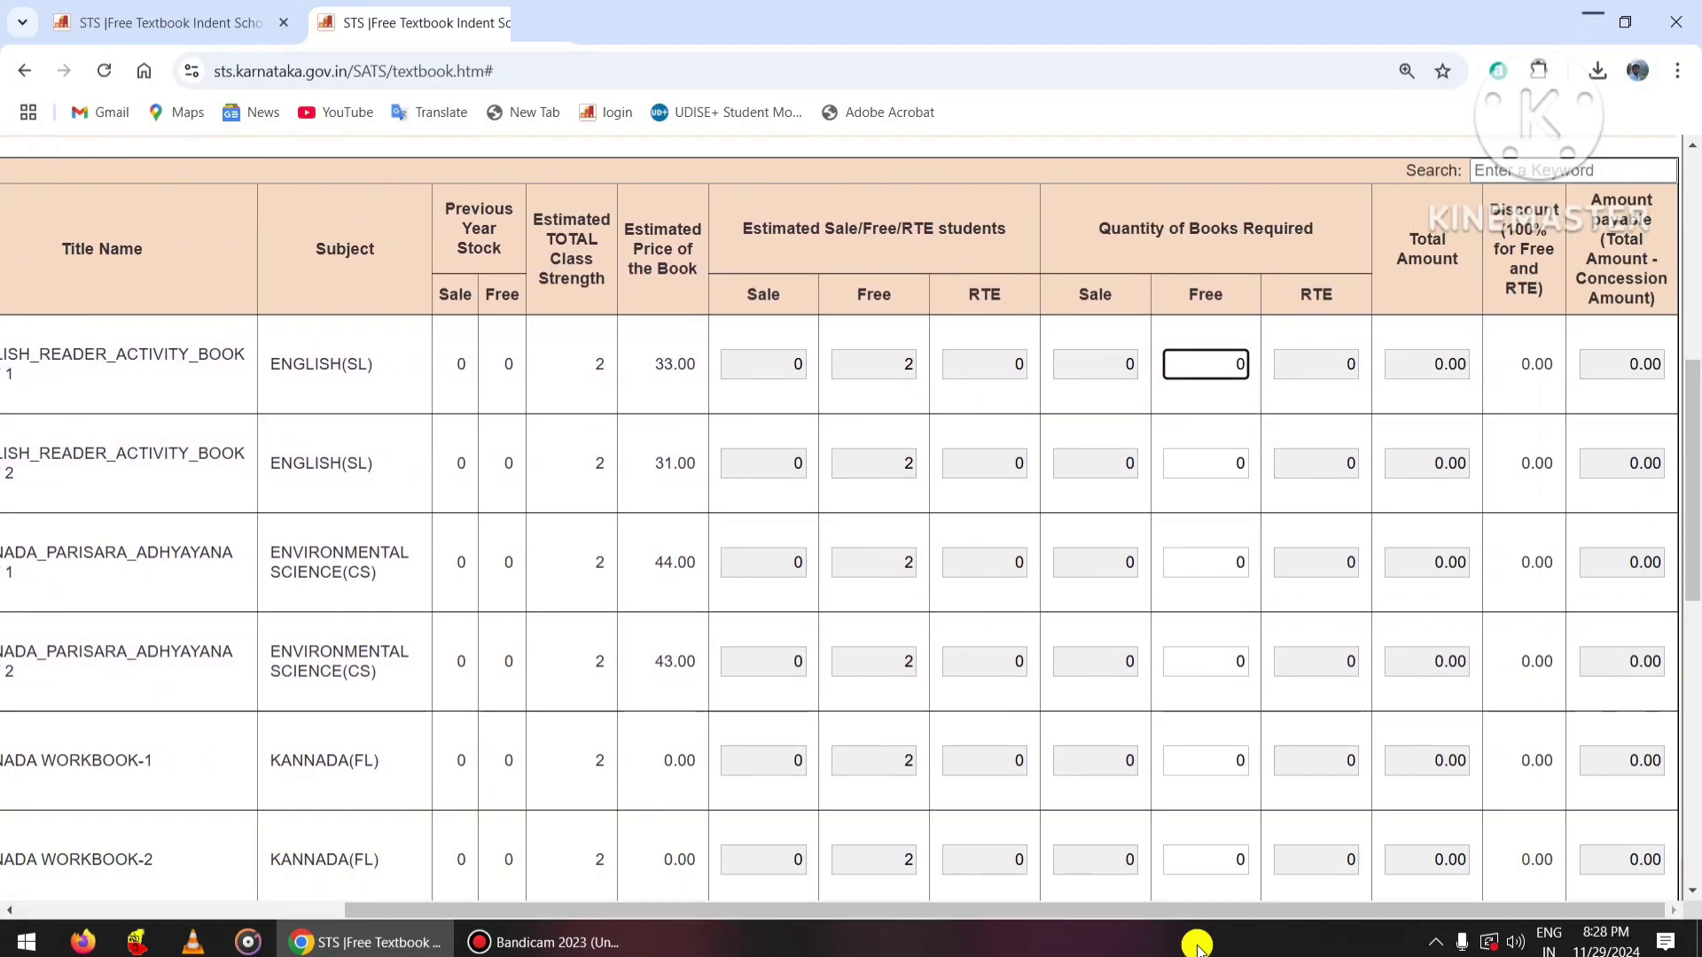
pyautogui.moveTo(1254, 894); pyautogui.dragTo(1409, 710)
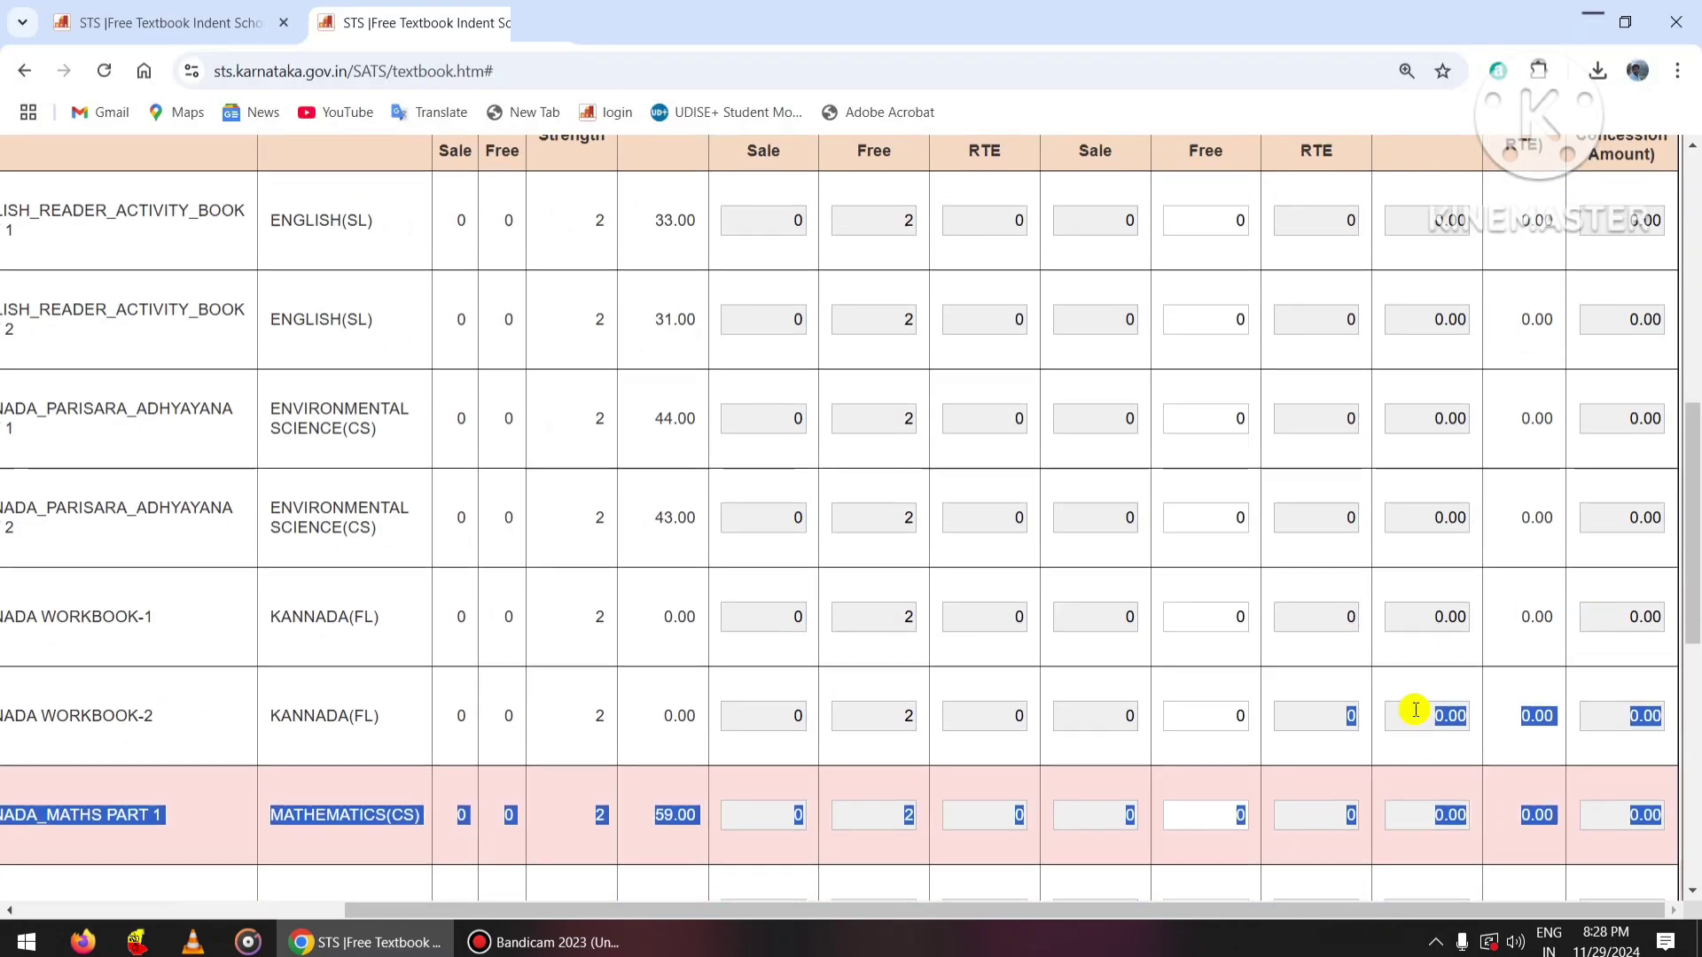
pyautogui.scroll(6, 1520, 476)
pyautogui.scroll(-2, 1539, 411)
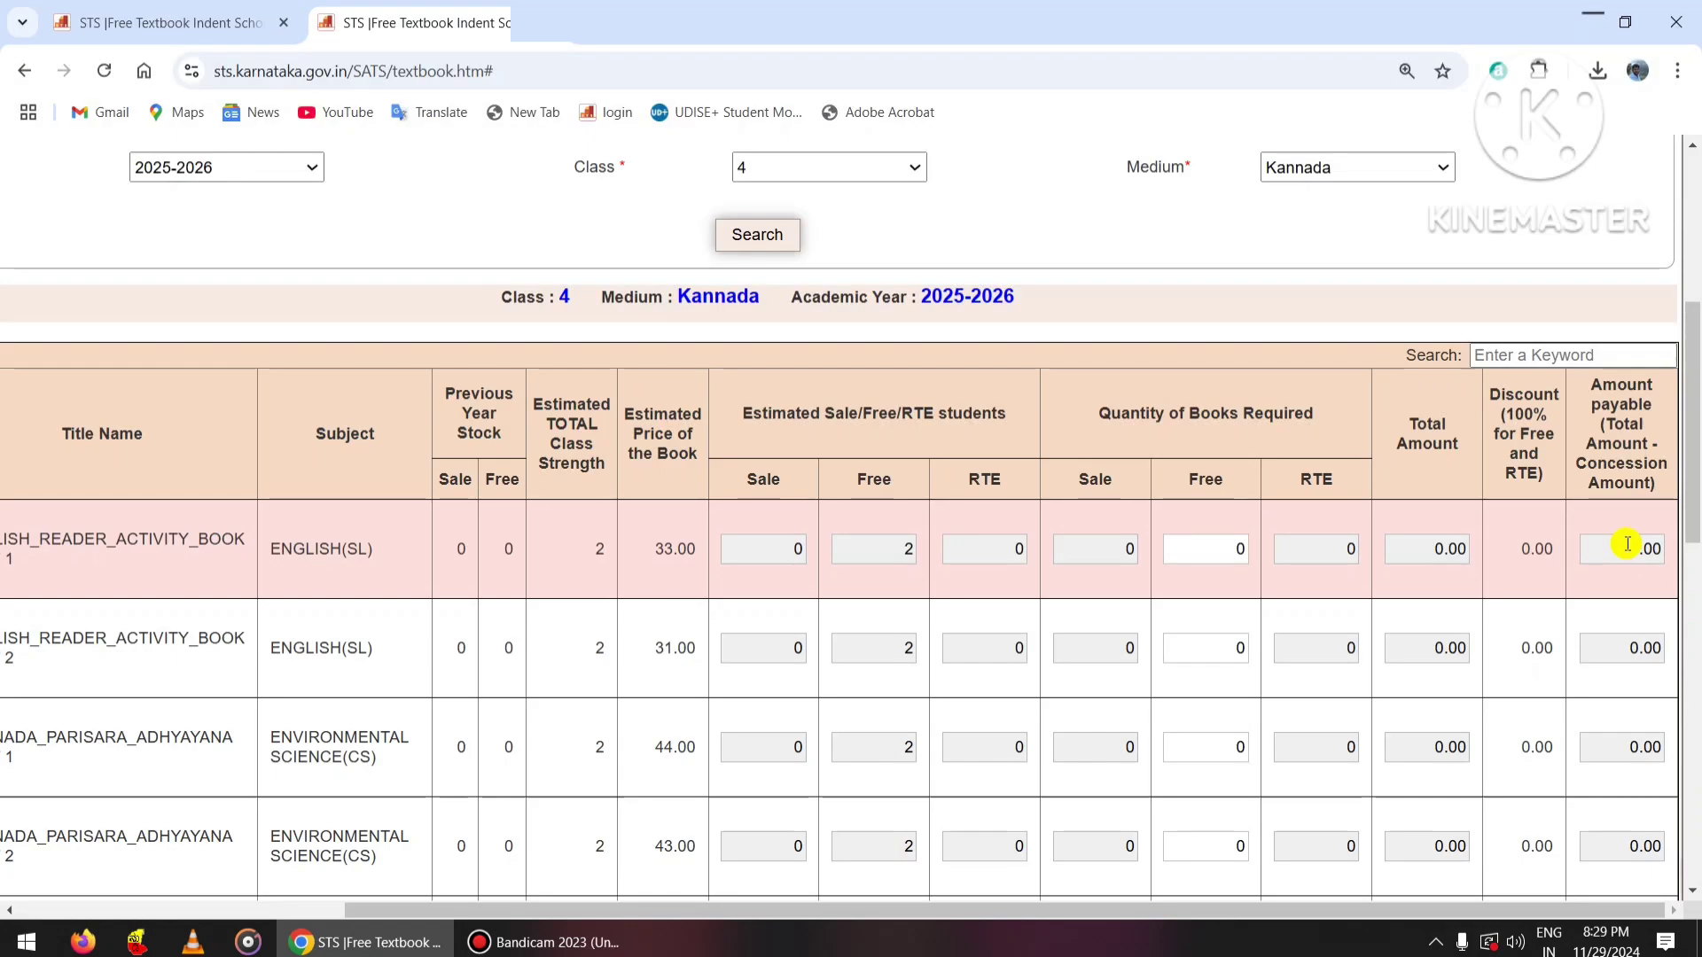
pyautogui.scroll(-2, 1409, 878)
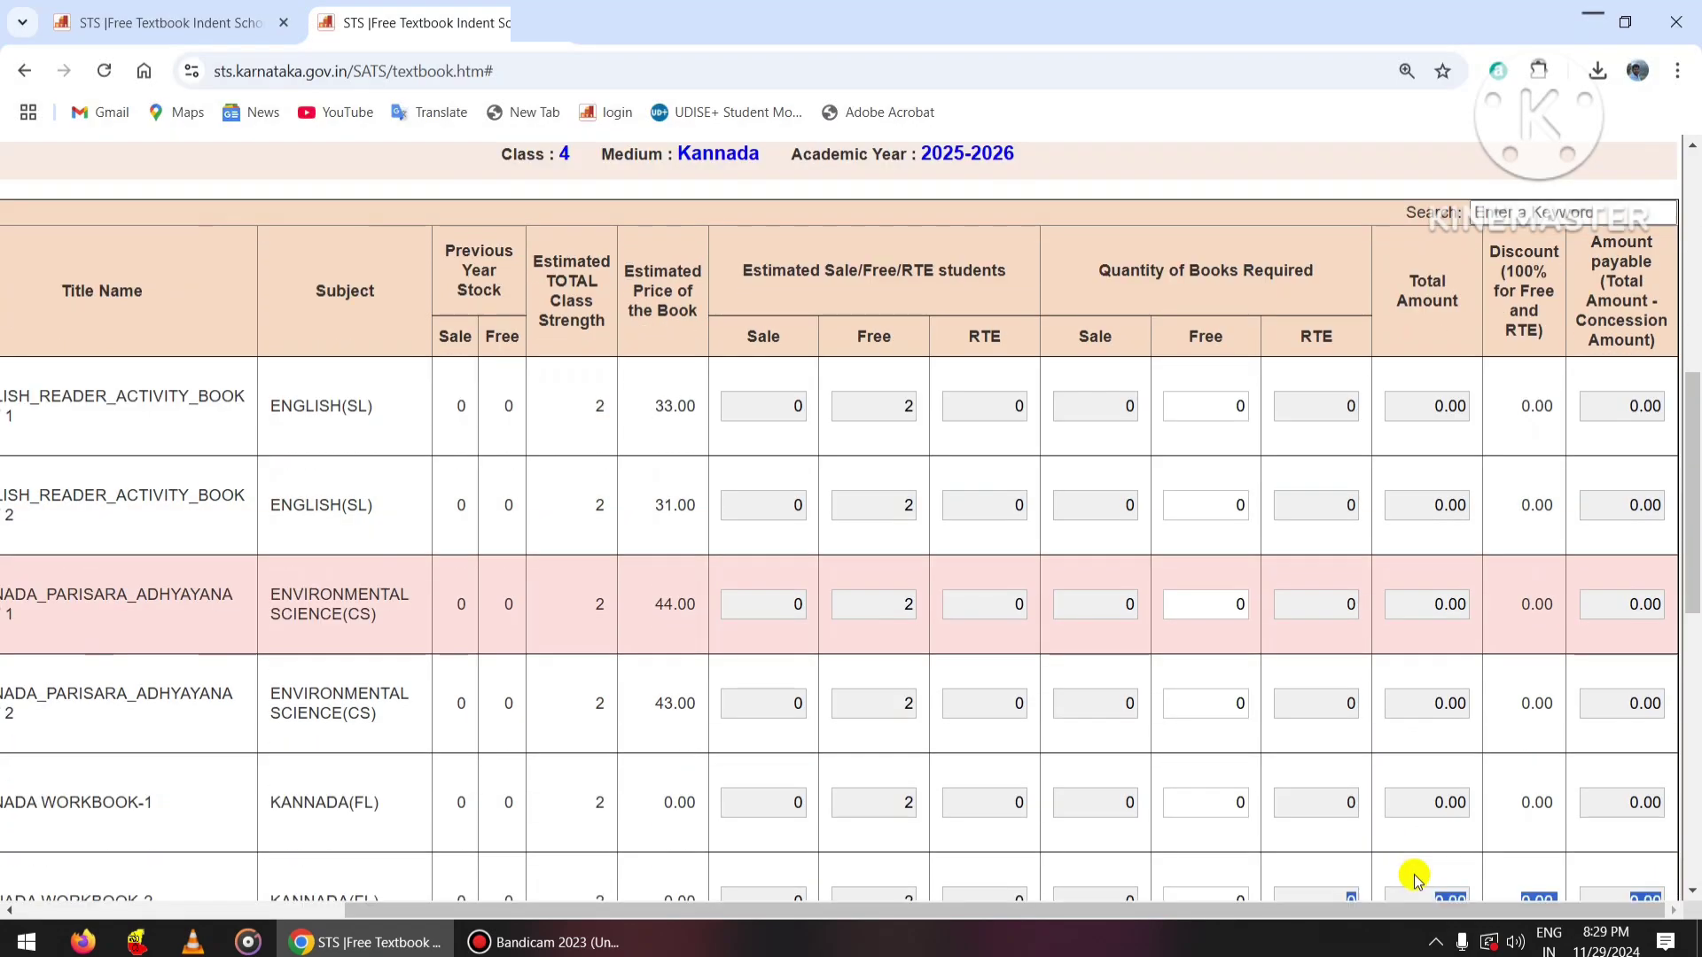
pyautogui.scroll(3, 1457, 906)
pyautogui.hscroll(-5, 748, 858)
pyautogui.scroll(-3, 996, 532)
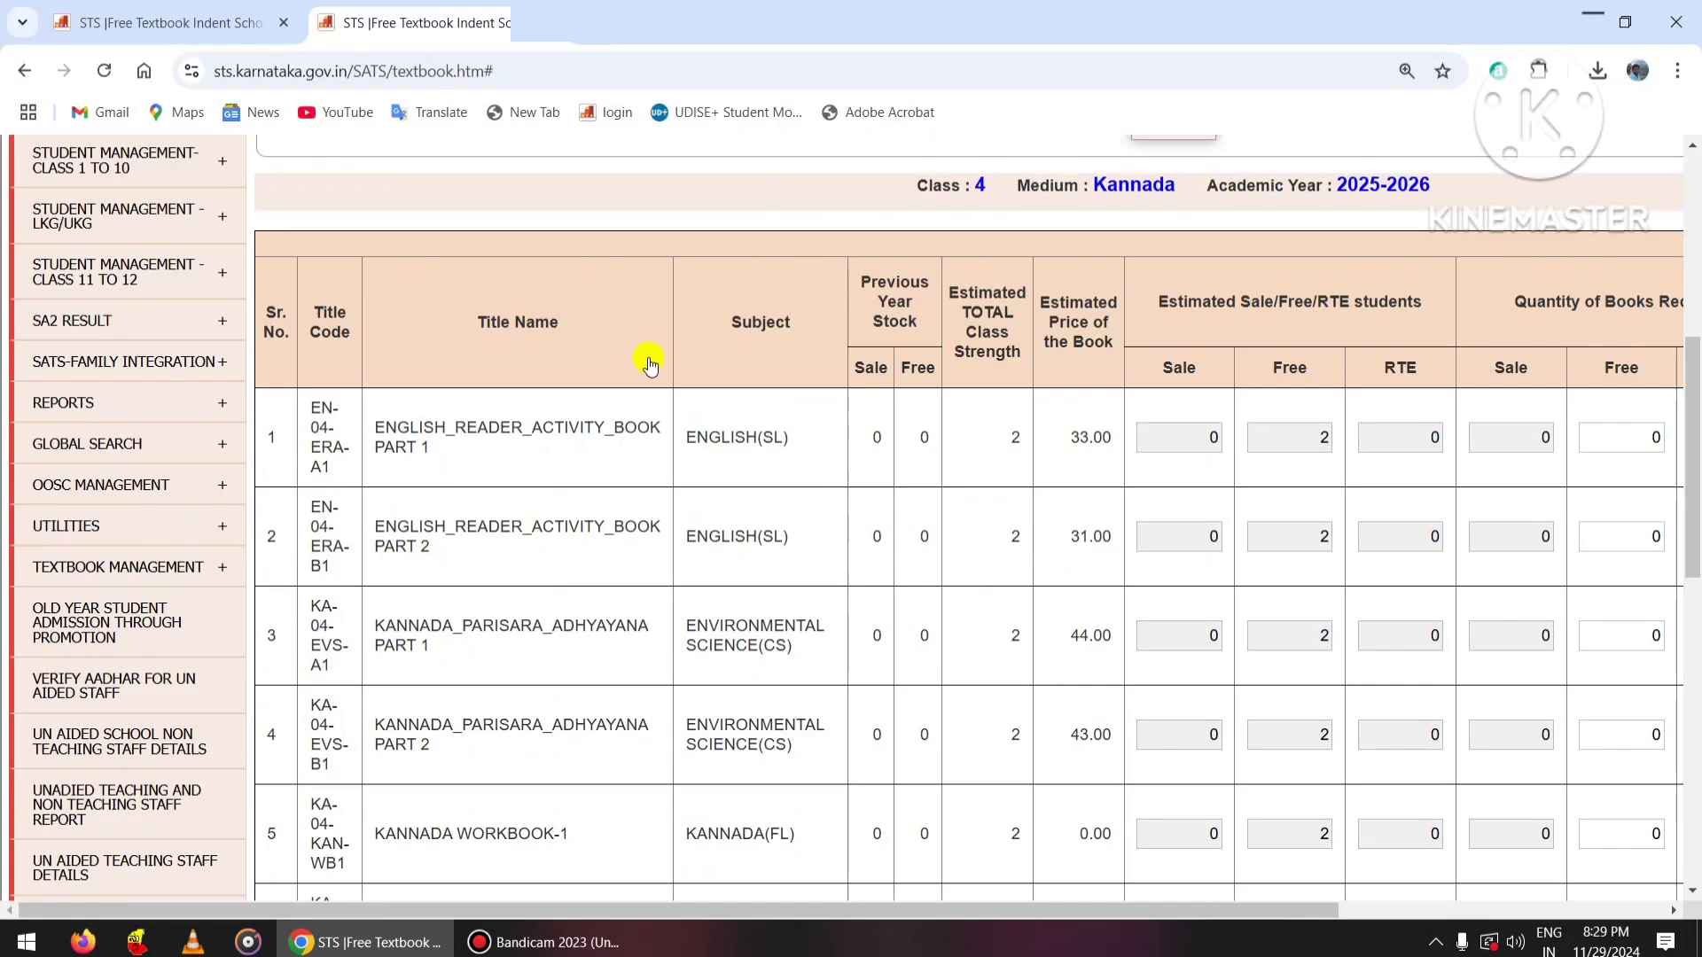
pyautogui.moveTo(1224, 912); pyautogui.dragTo(1474, 914)
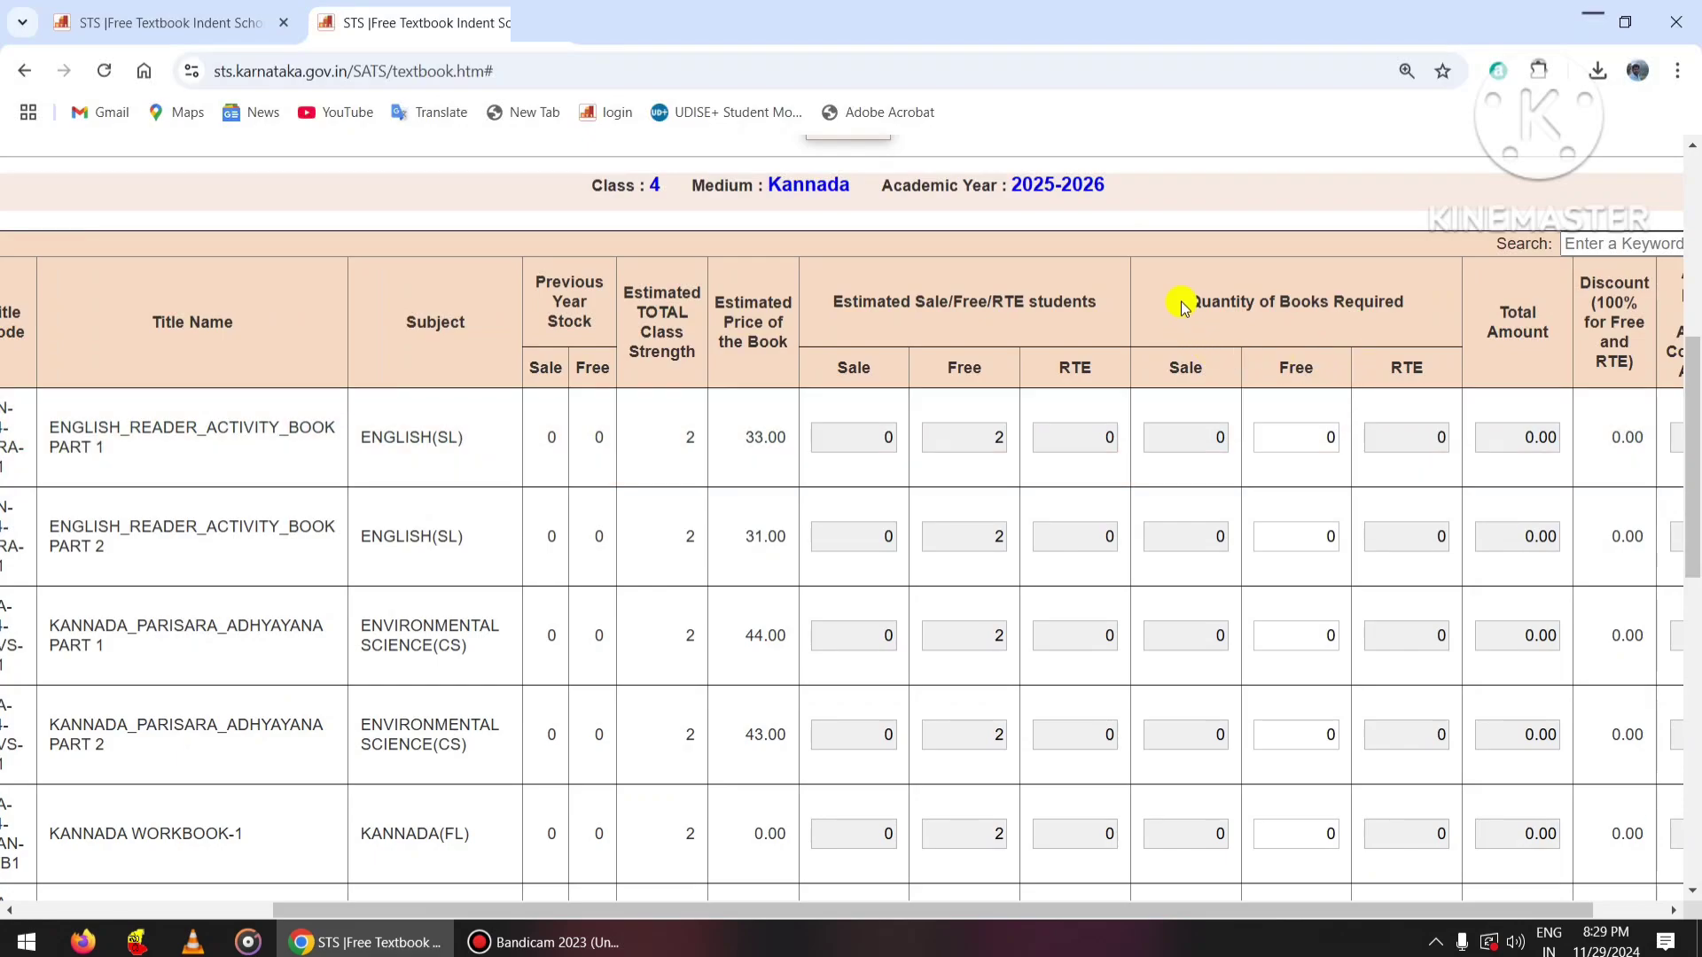
# Set the free quantity of books required to 2 for all 13 class 4 Kannada medium titles.
pyautogui.moveTo(1181, 303); pyautogui.dragTo(1401, 307)
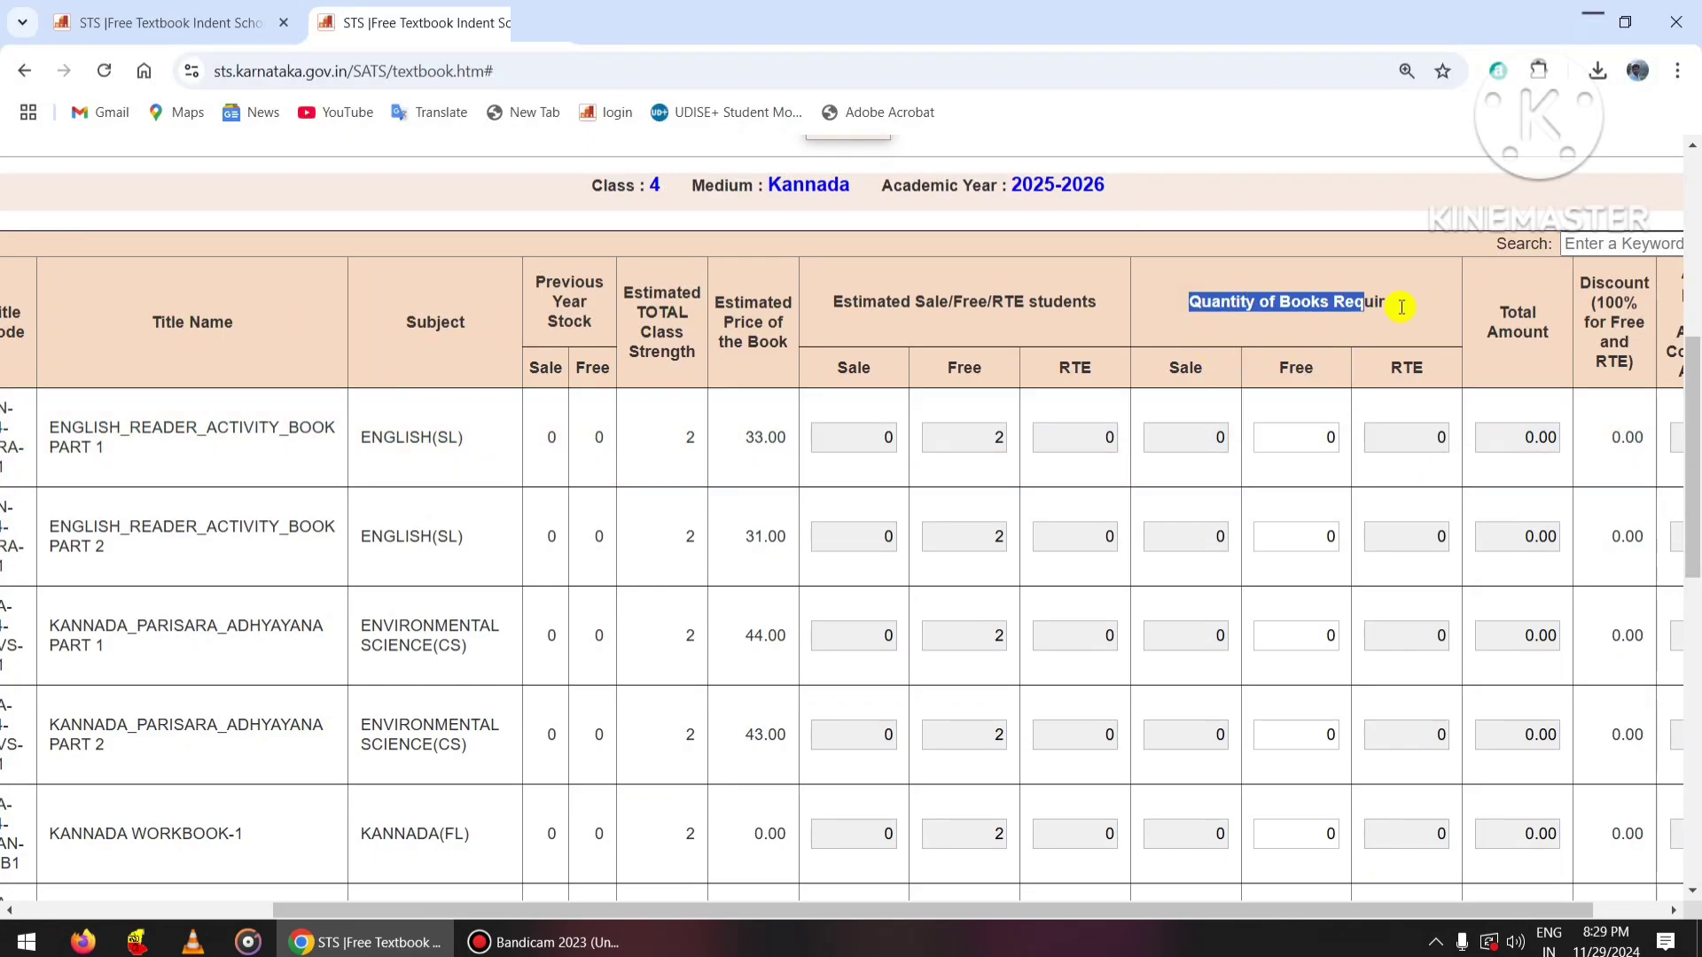
pyautogui.scroll(-1, 1399, 376)
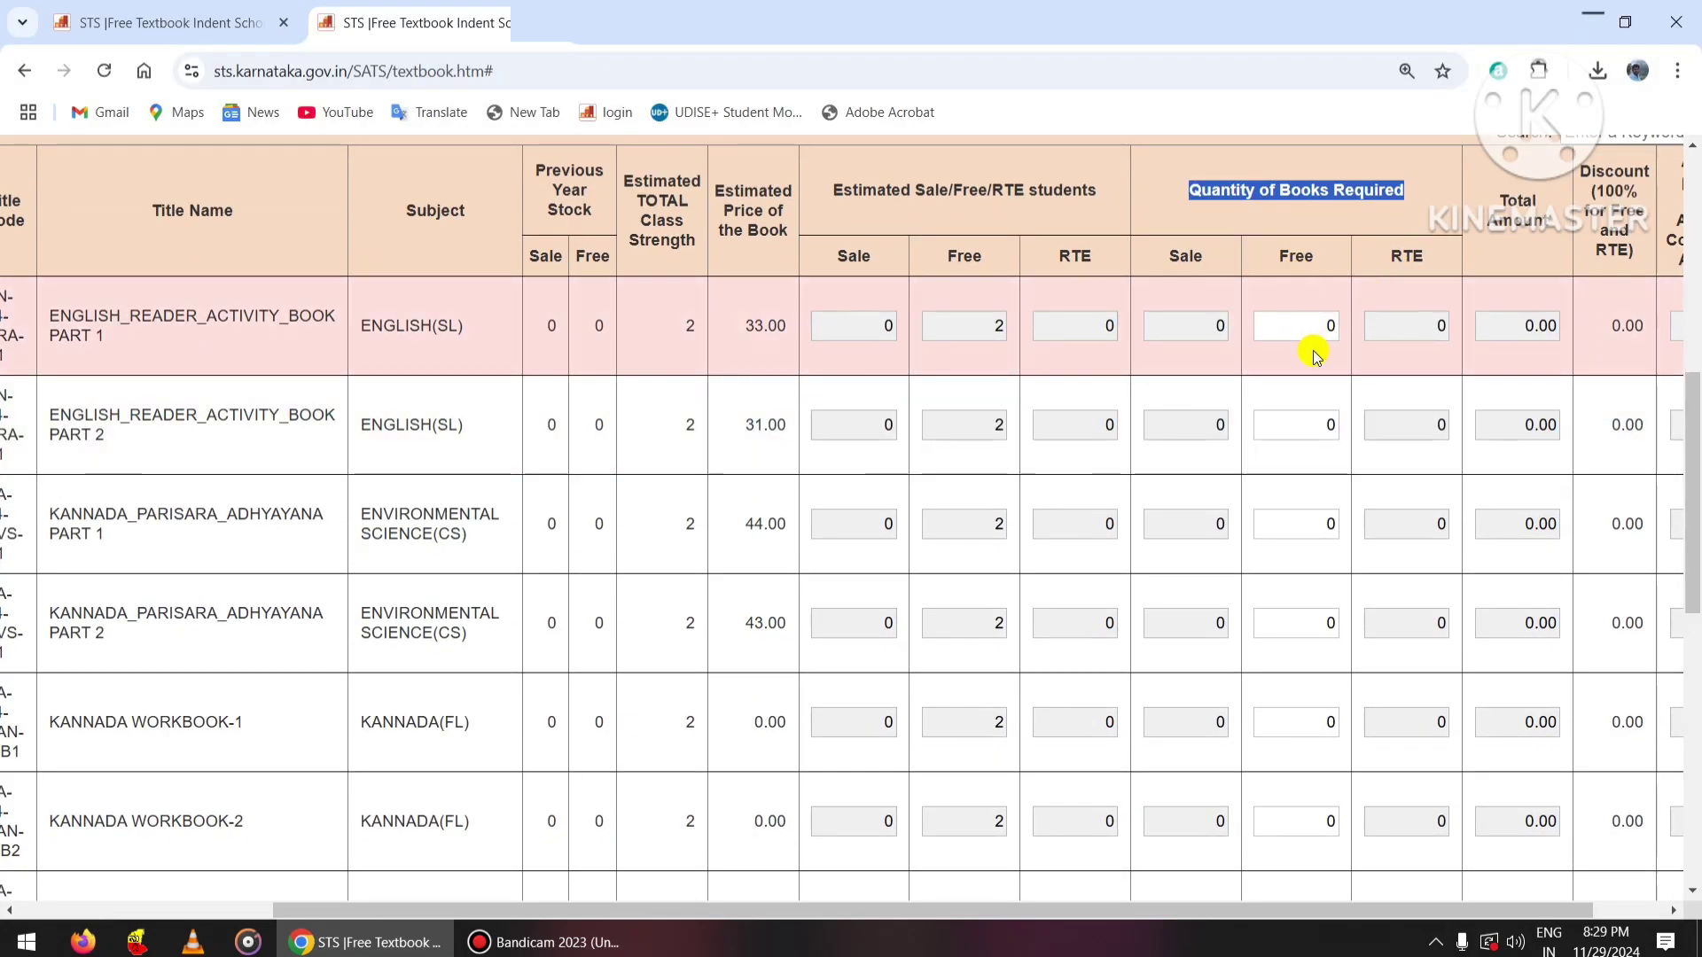
pyautogui.scroll(-4, 1312, 457)
pyautogui.scroll(4, 1312, 456)
pyautogui.scroll(4, 1312, 456)
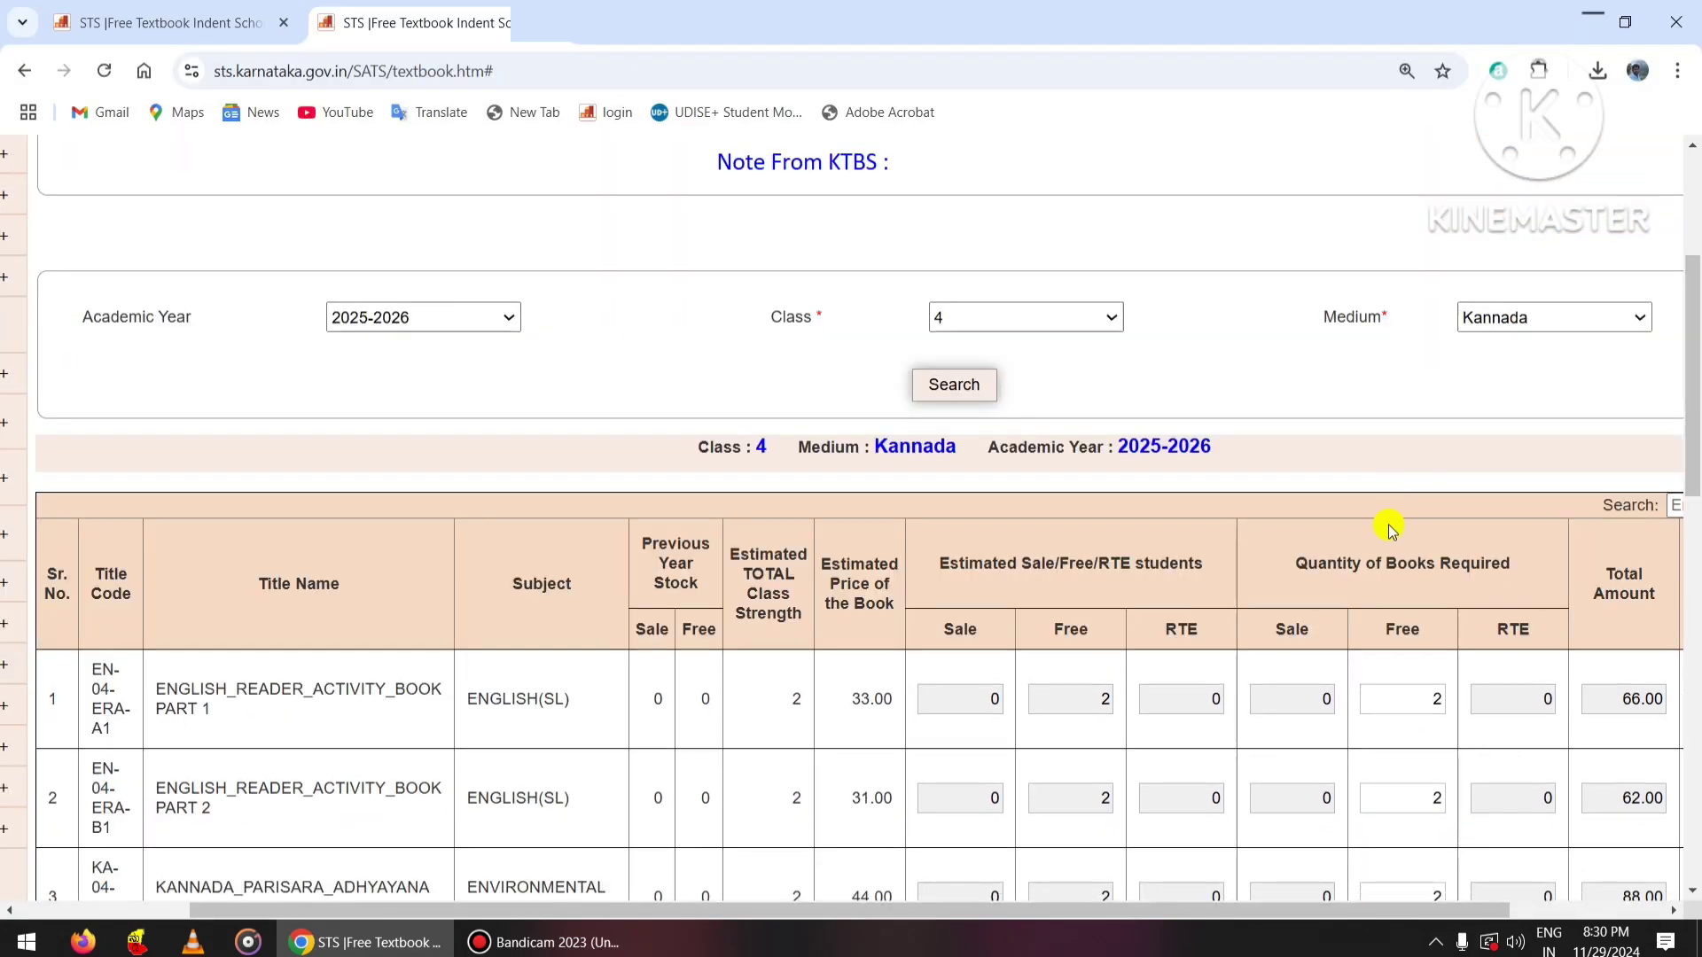
pyautogui.scroll(-1, 1392, 532)
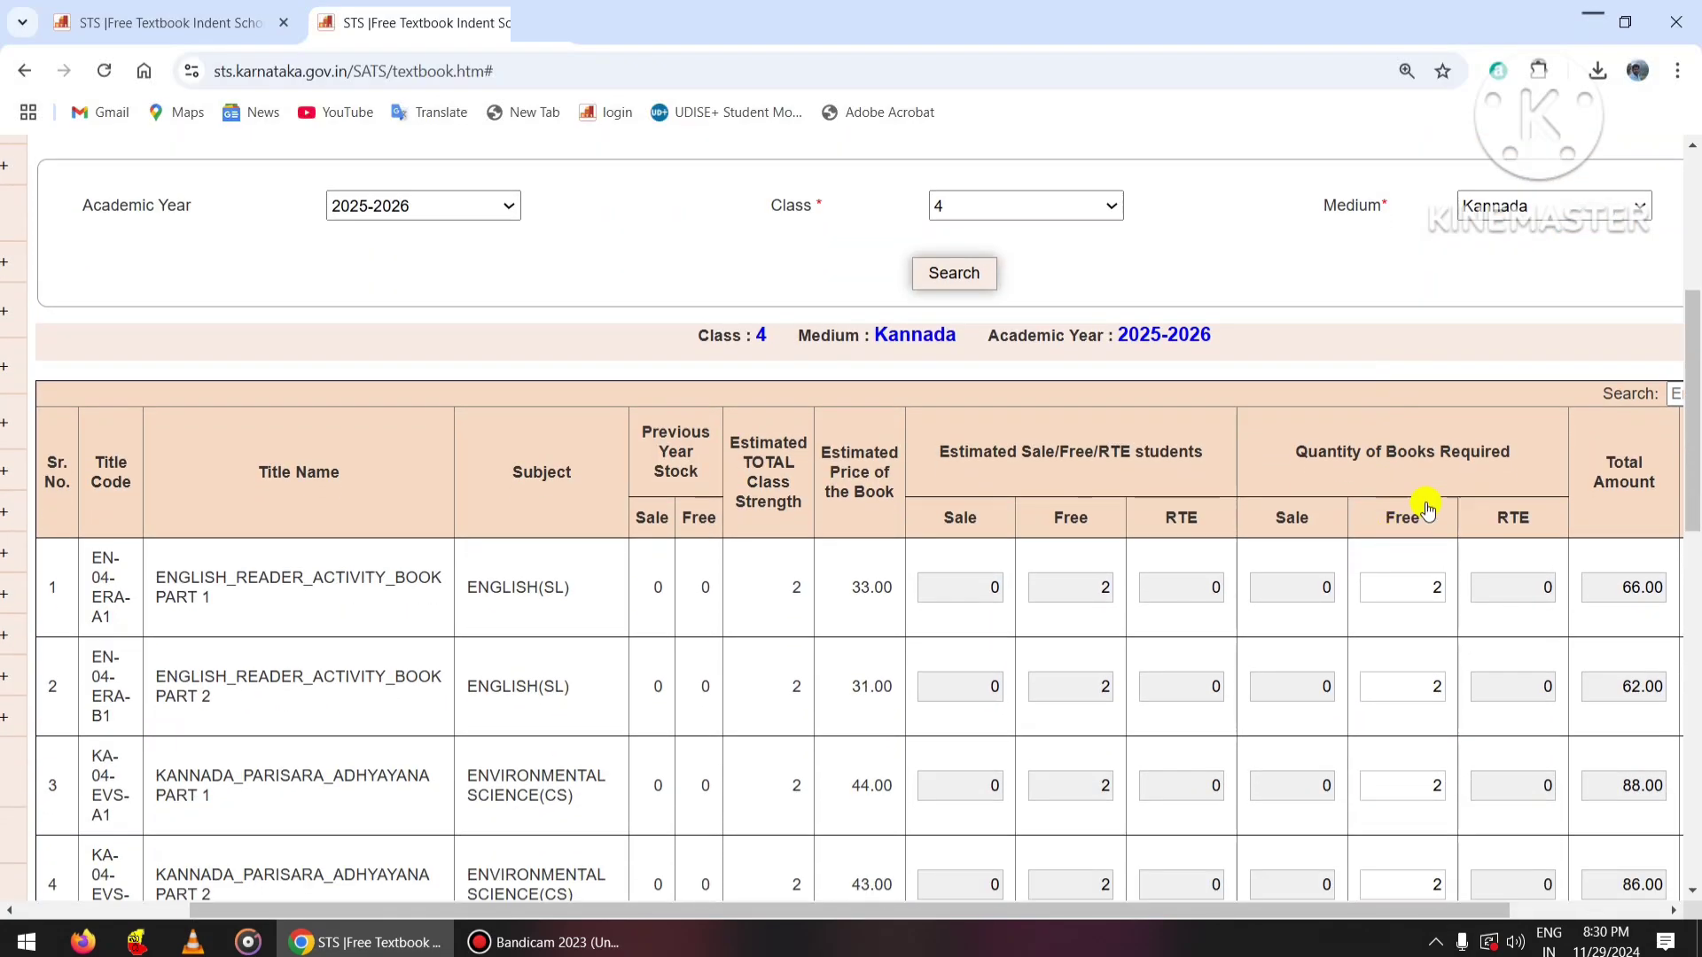
pyautogui.scroll(-2, 1427, 507)
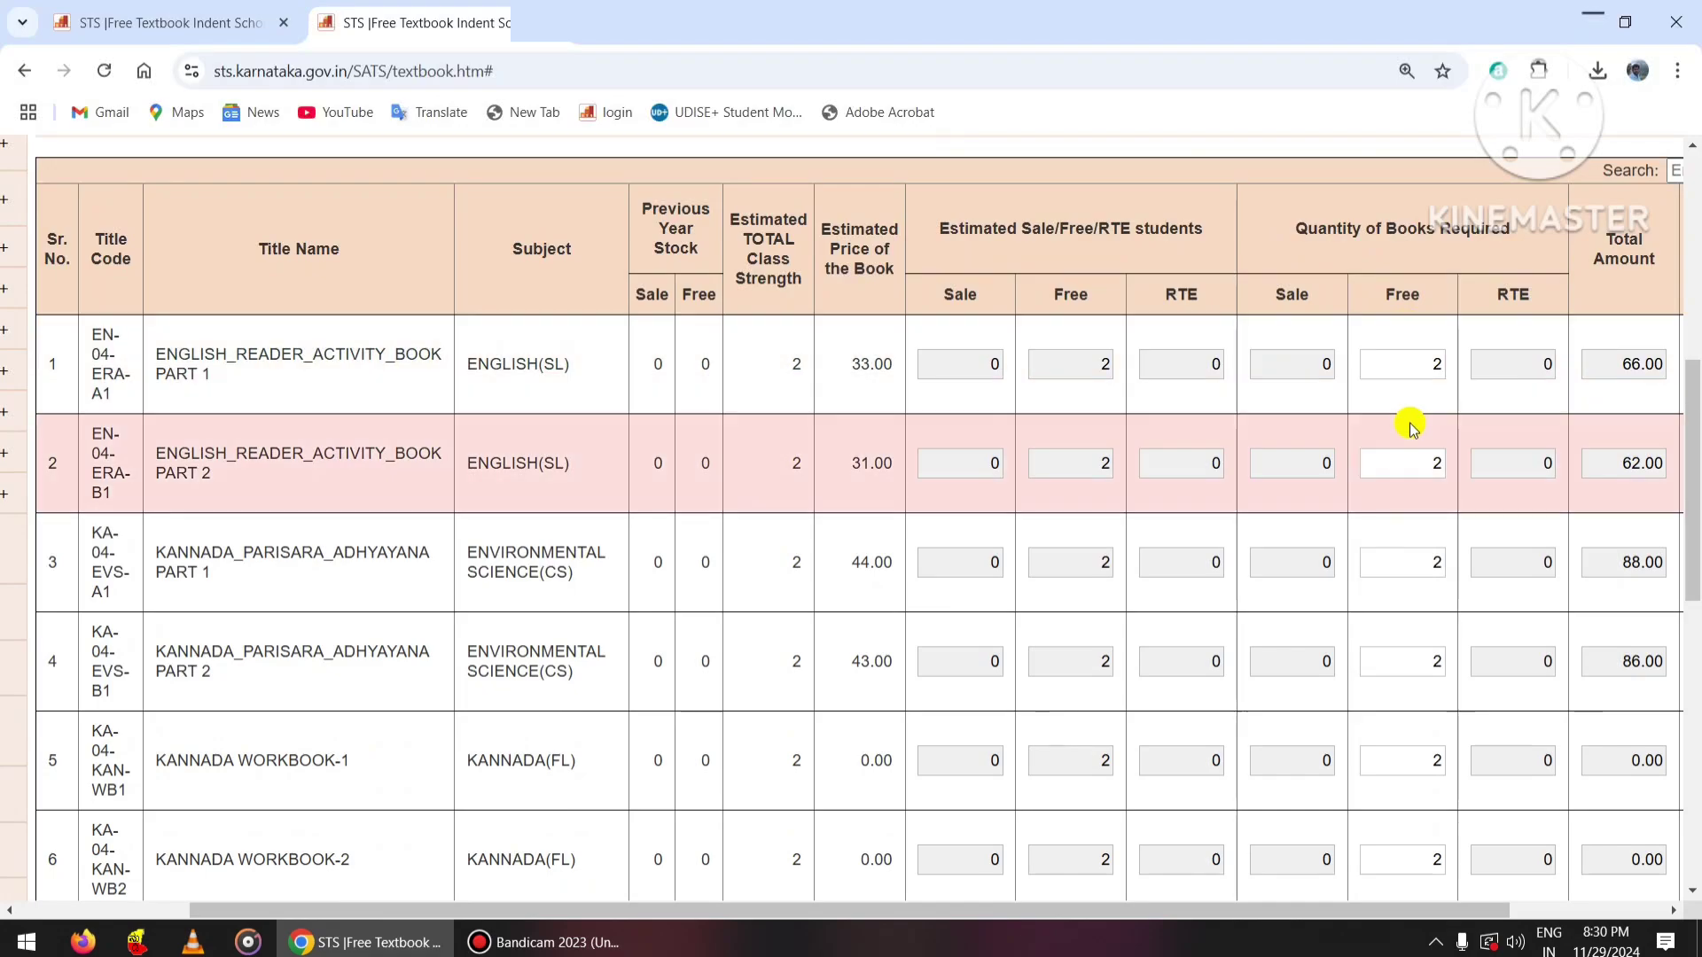
pyautogui.scroll(-9, 1405, 417)
pyautogui.scroll(-1, 1347, 523)
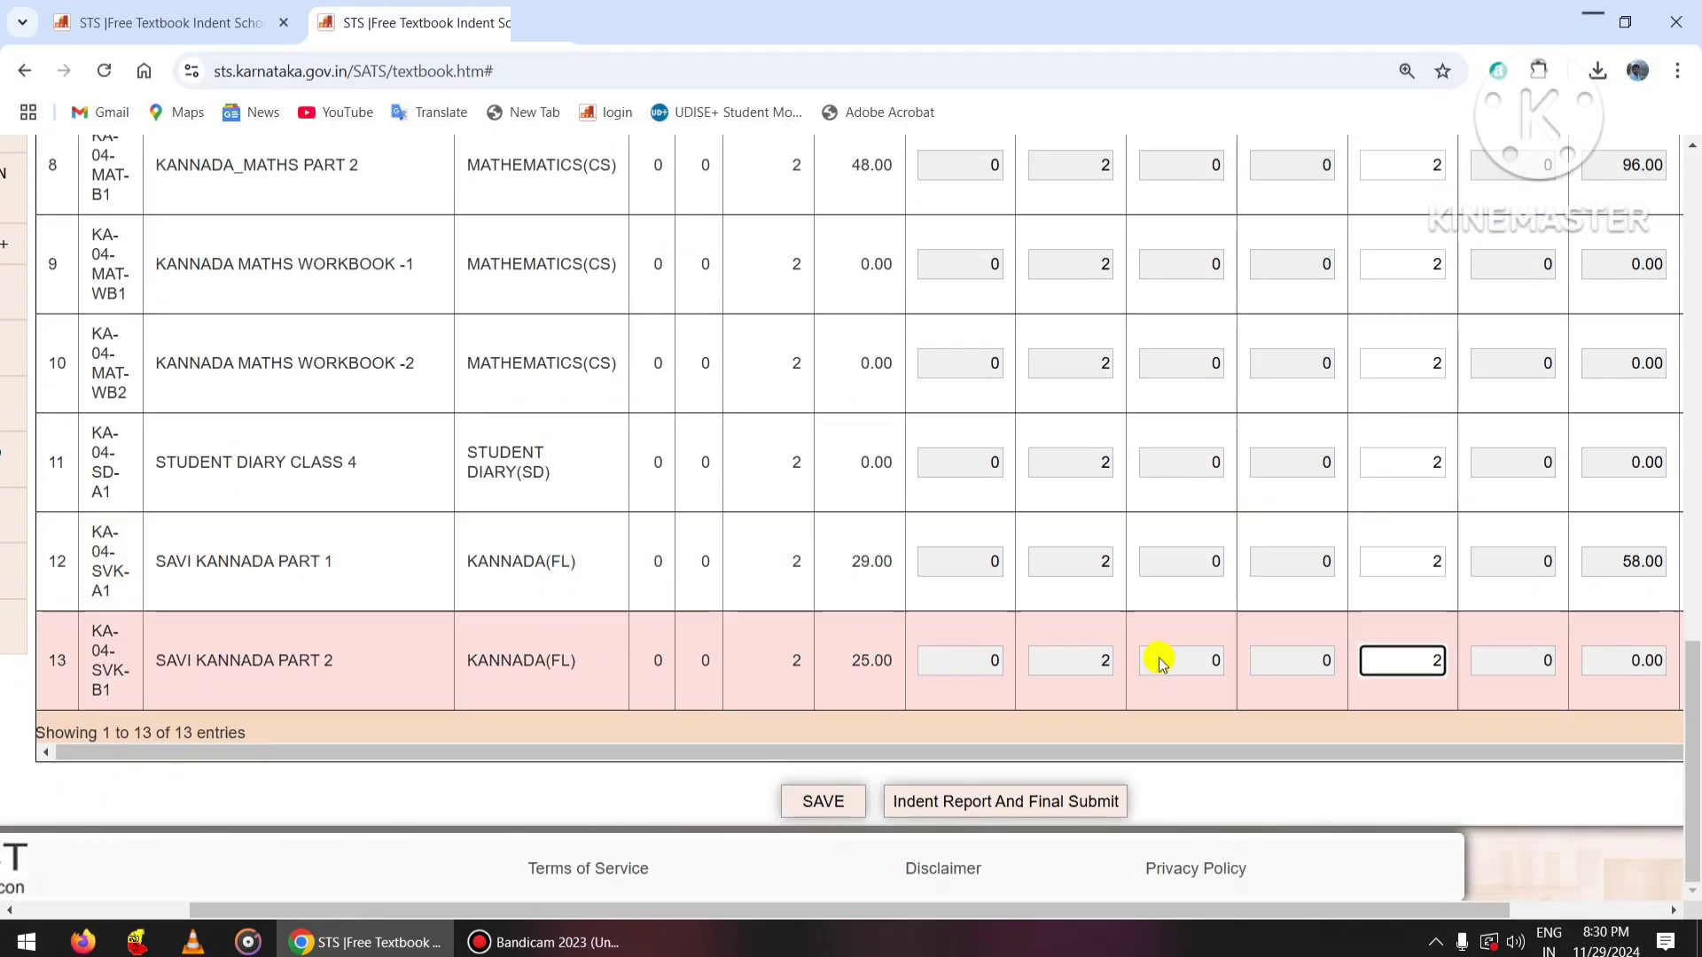
# Save the class 4 textbook indent and confirm its submission.
pyautogui.click(831, 804)
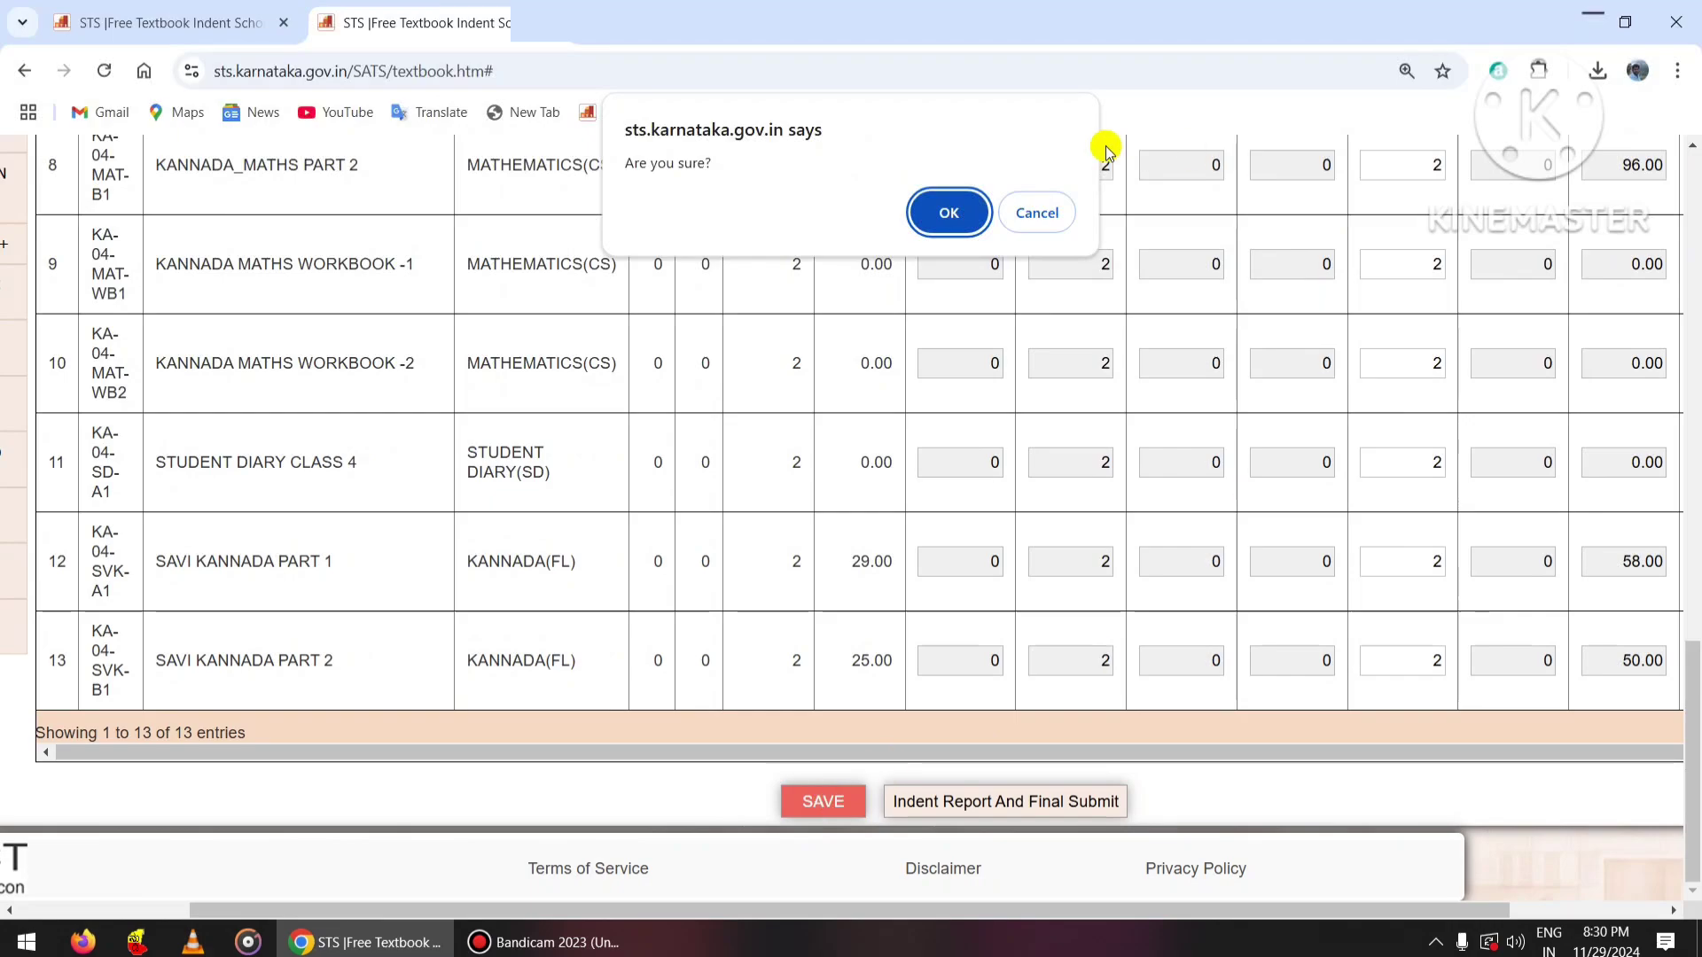
pyautogui.click(967, 219)
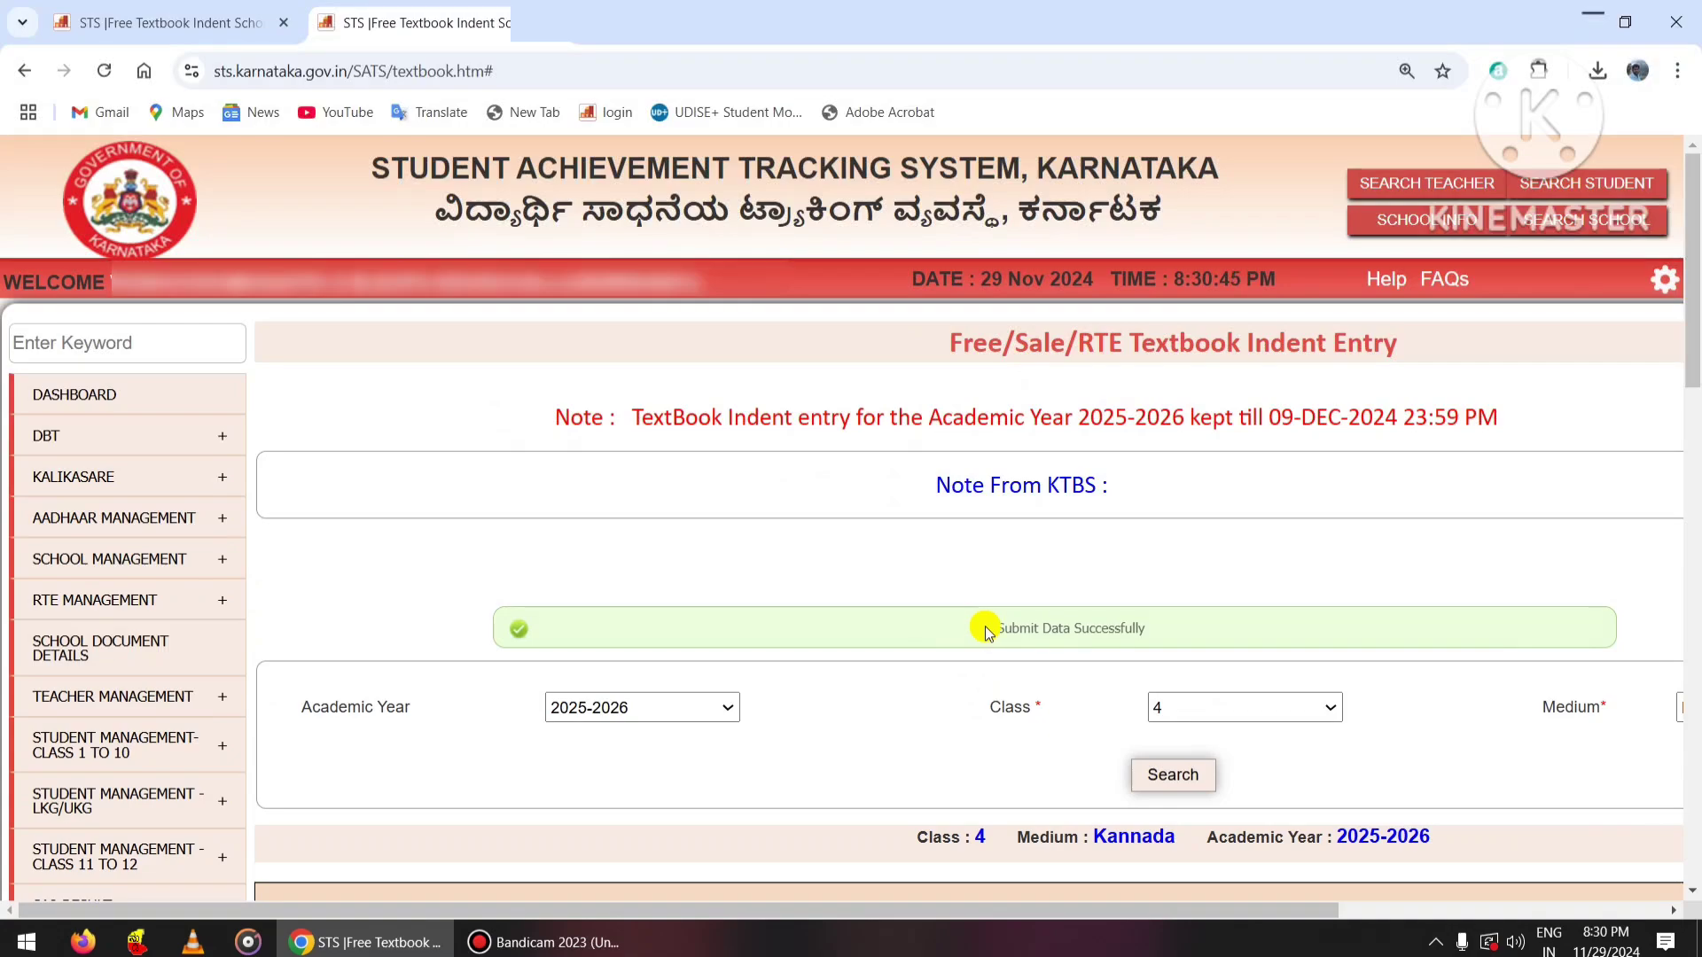
pyautogui.moveTo(1044, 623); pyautogui.dragTo(1152, 631)
pyautogui.click(1228, 554)
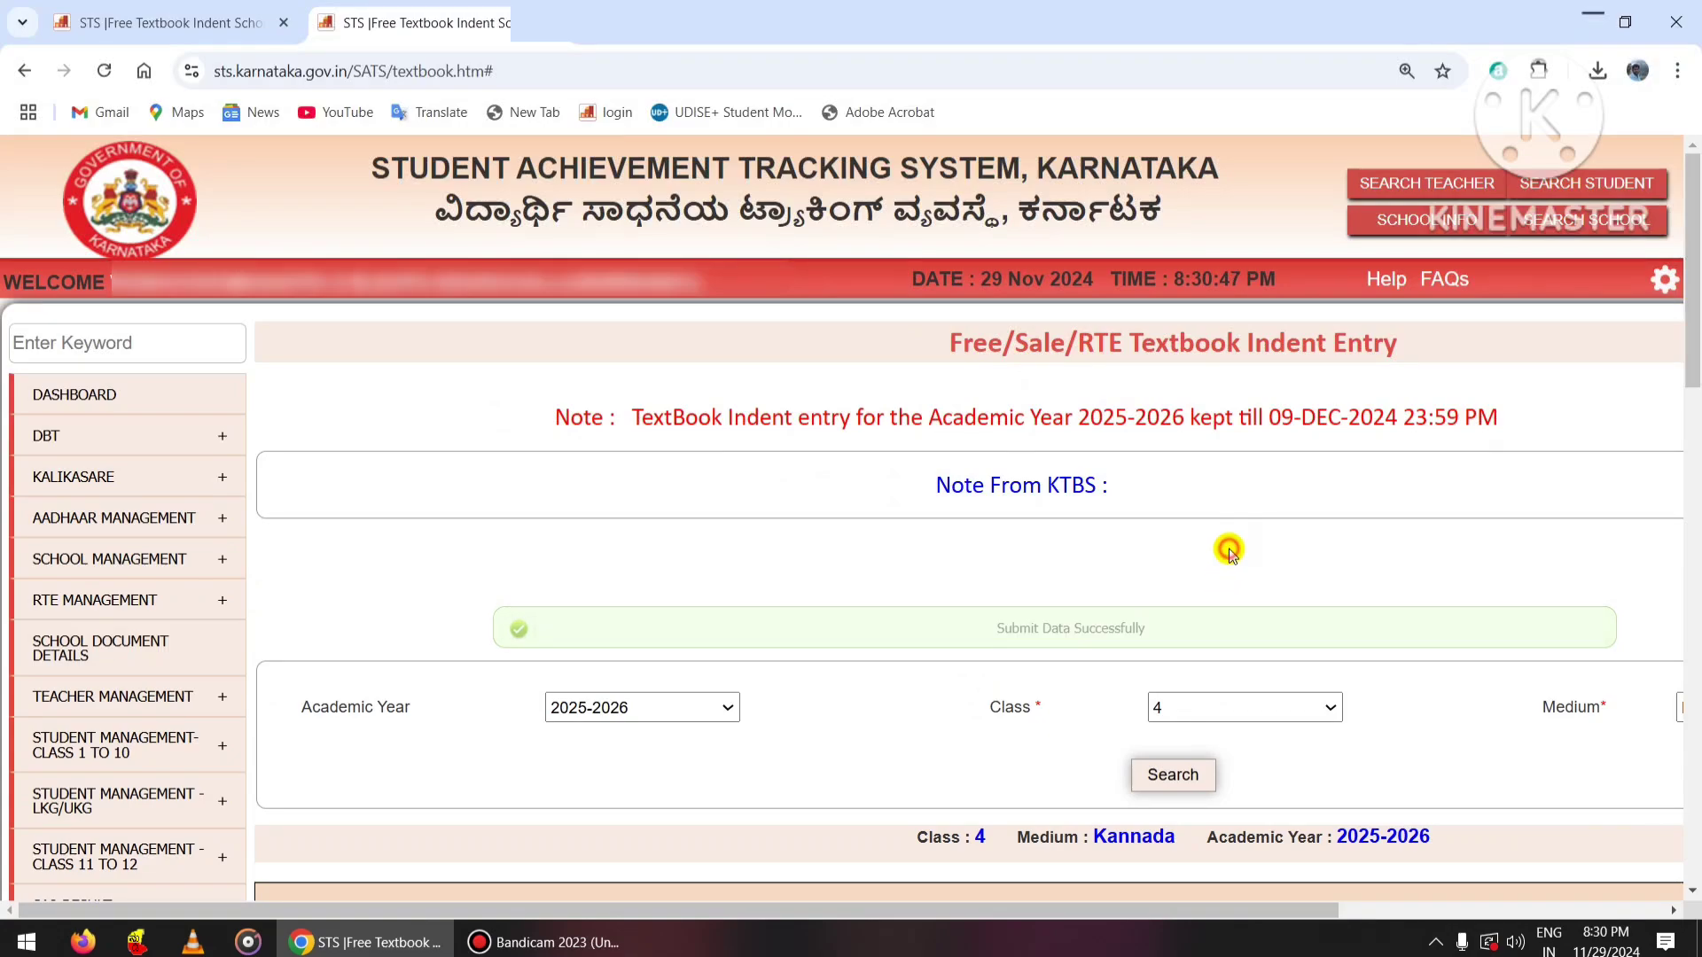
# Review the class 8 textbook titles and their free quantity fields through to the end of the indent list.
pyautogui.scroll(-2, 1259, 636)
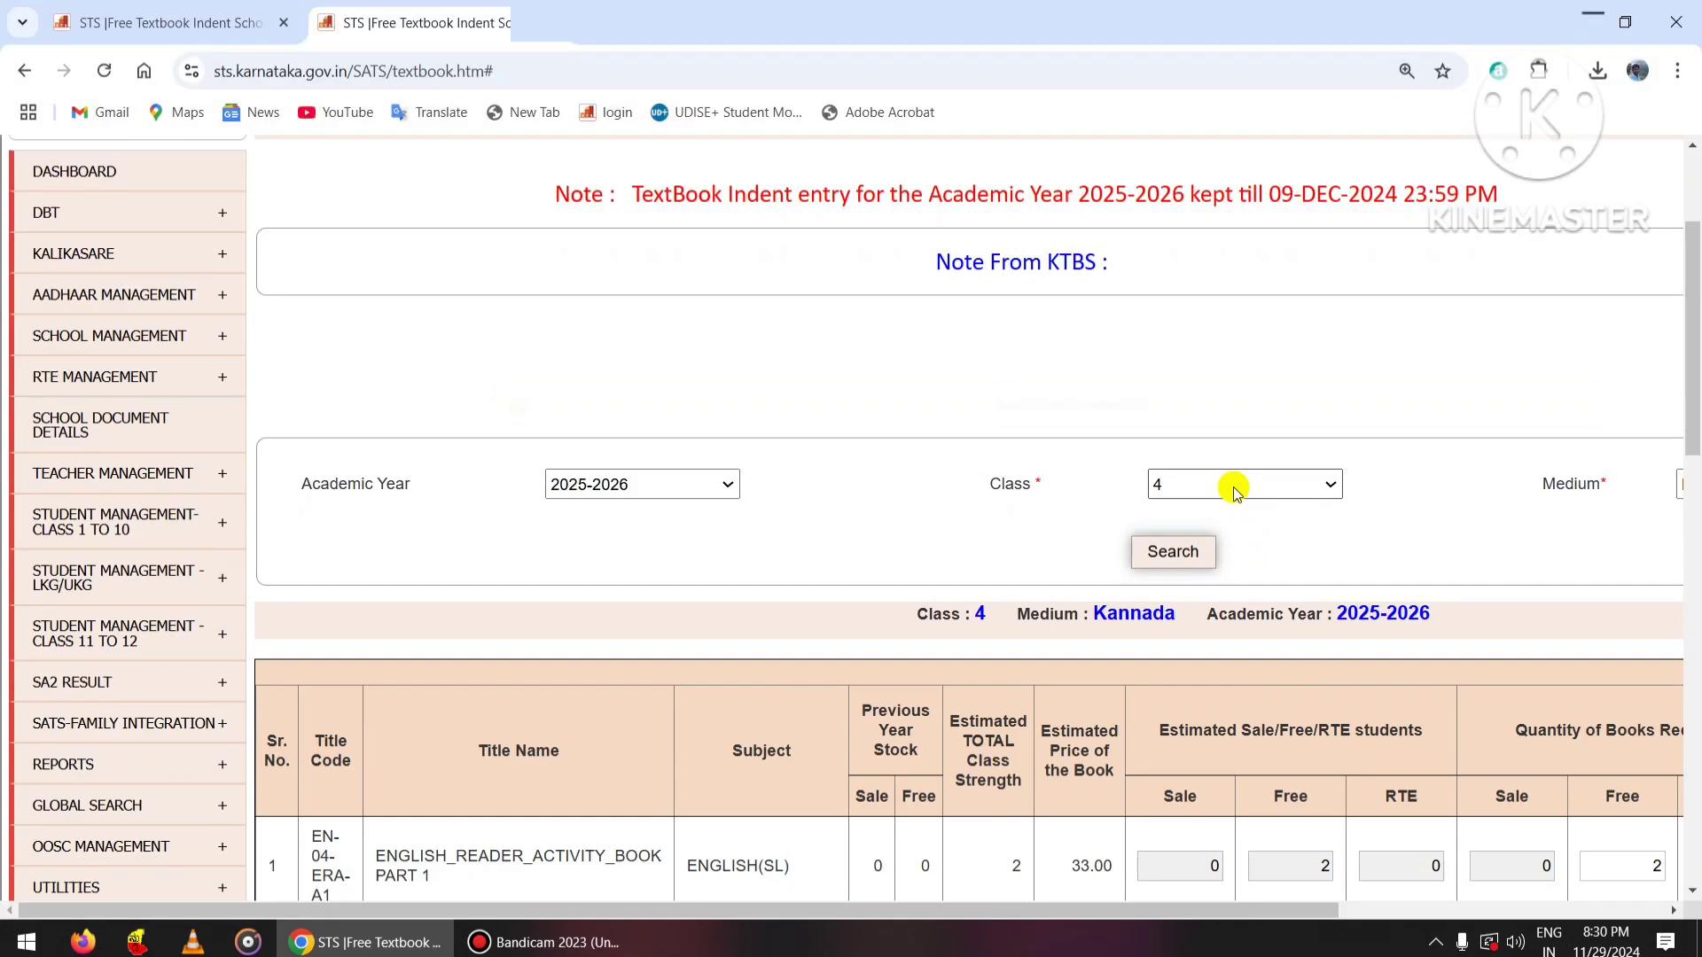
pyautogui.scroll(-2, 1235, 489)
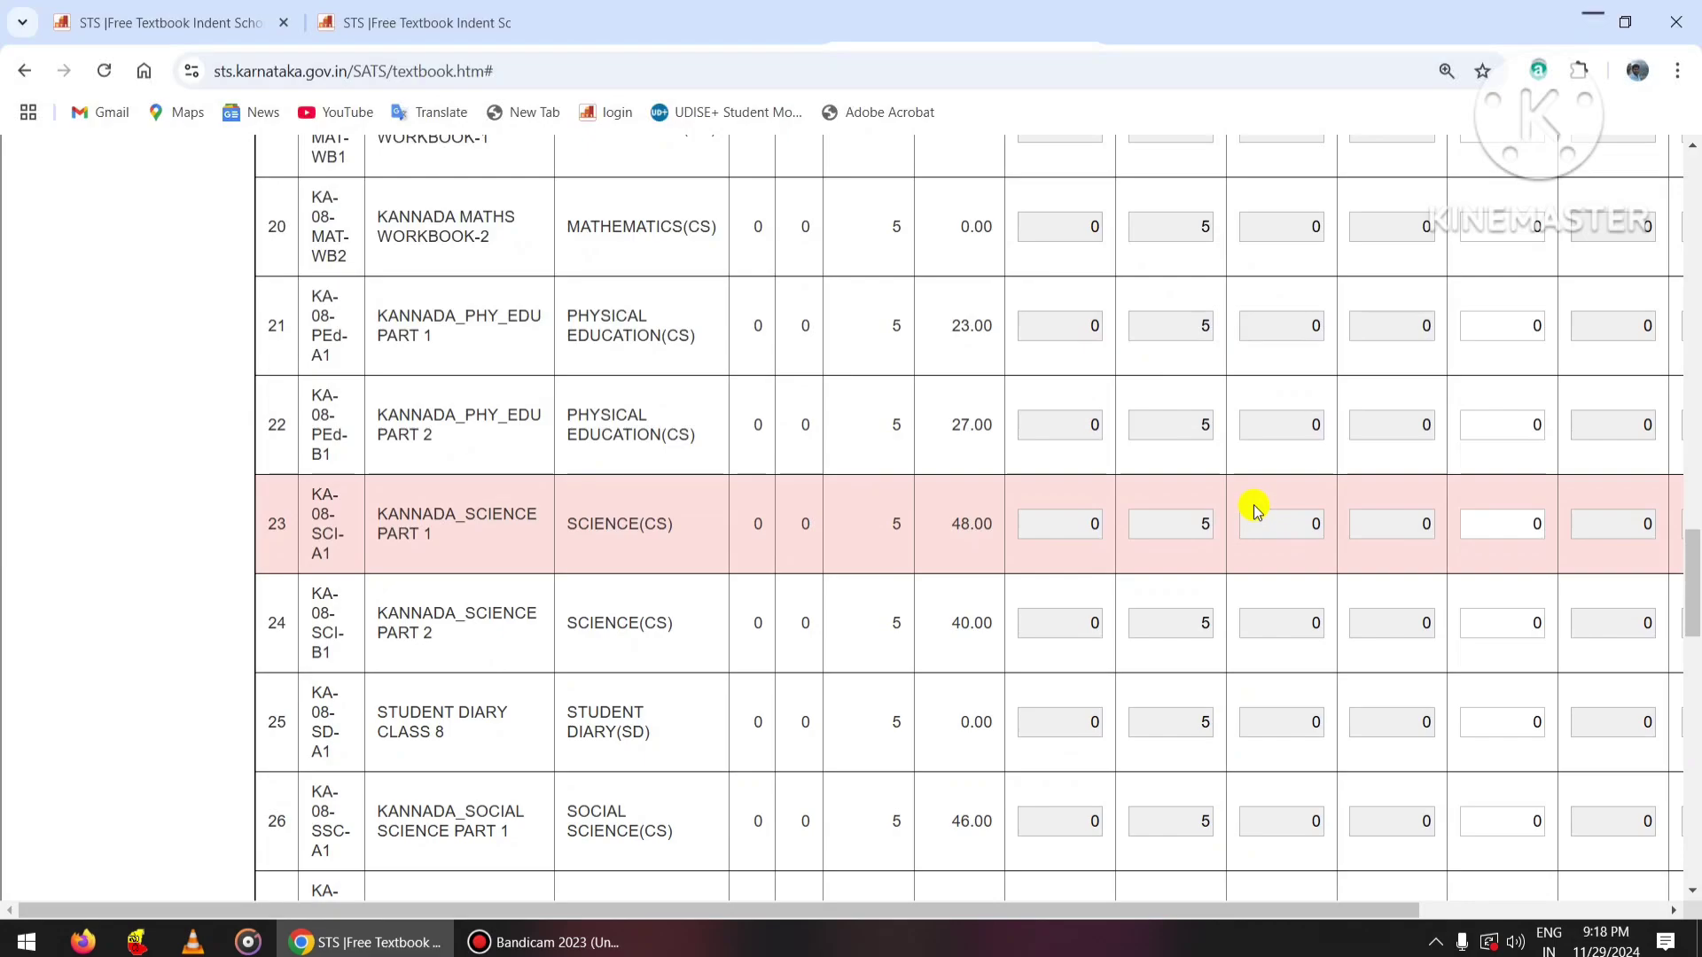
pyautogui.scroll(-20, 1255, 510)
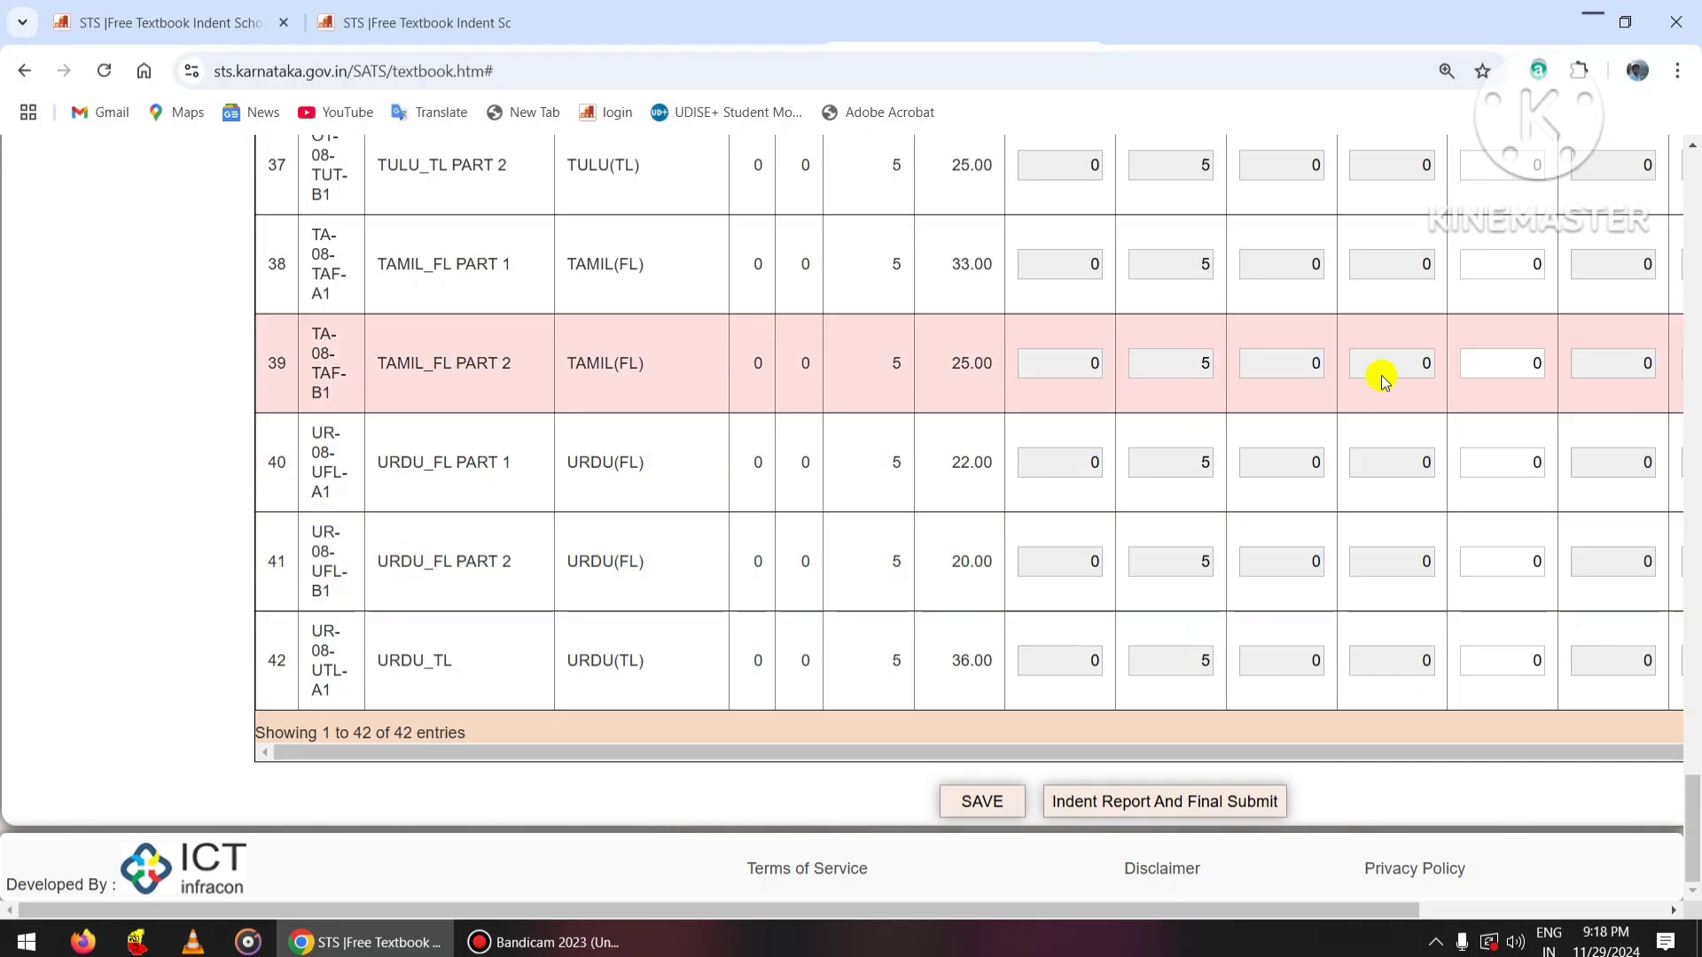
pyautogui.click(1015, 801)
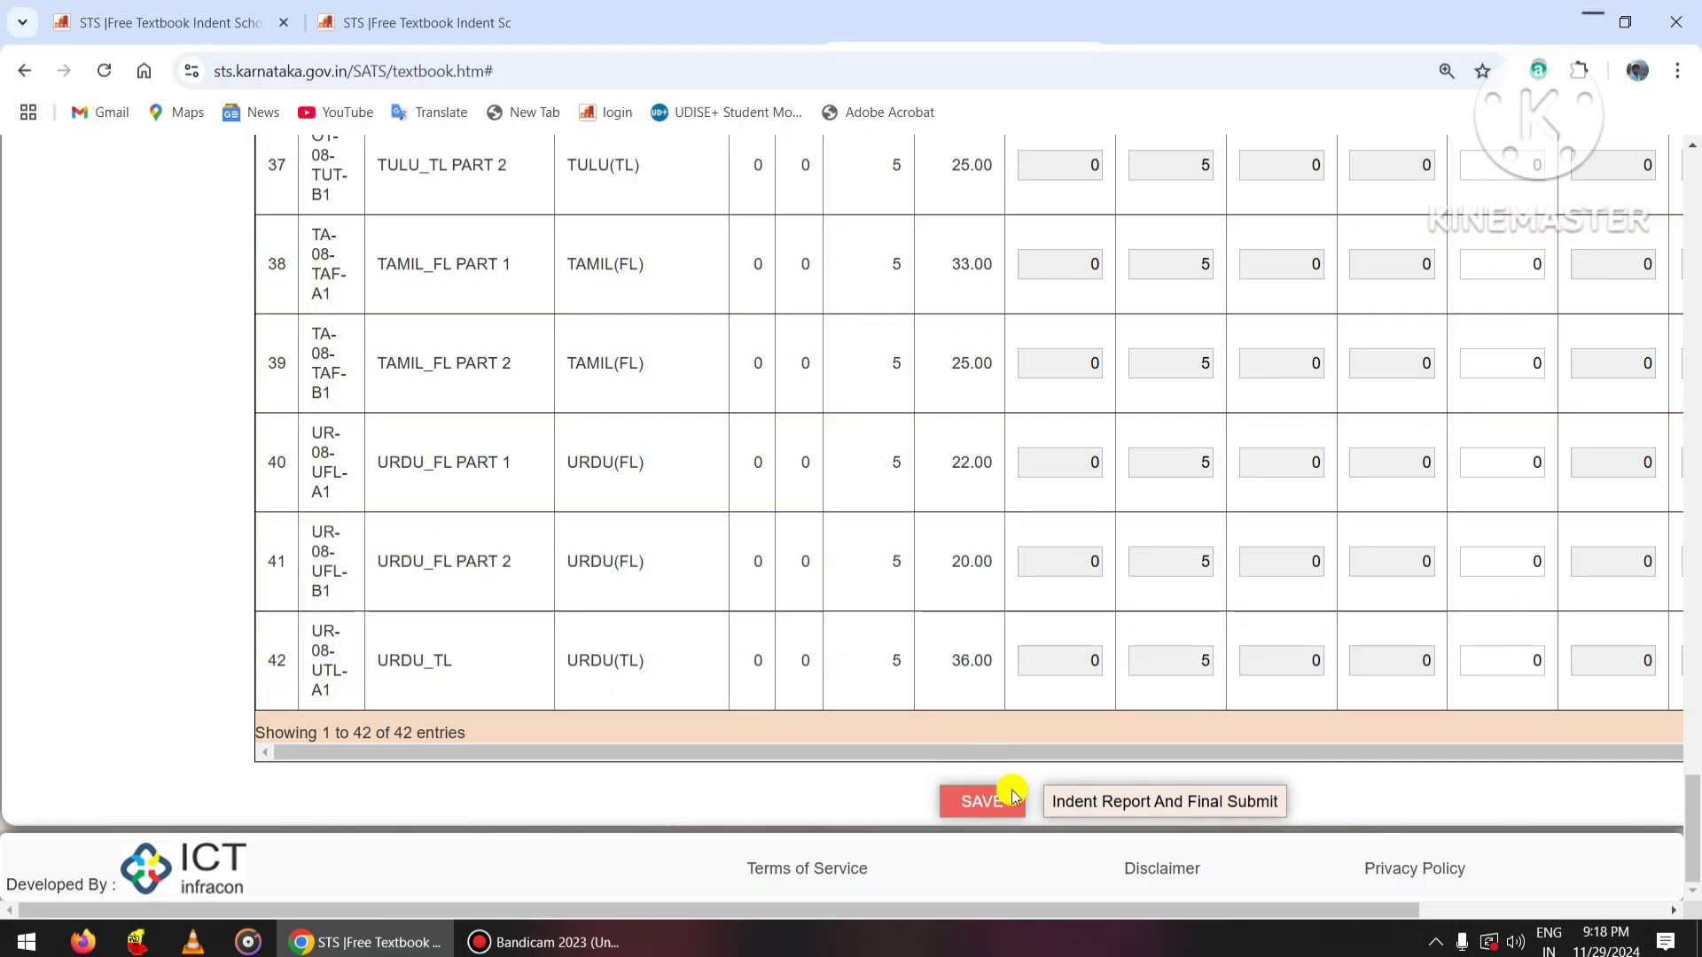
pyautogui.scroll(15, 1075, 589)
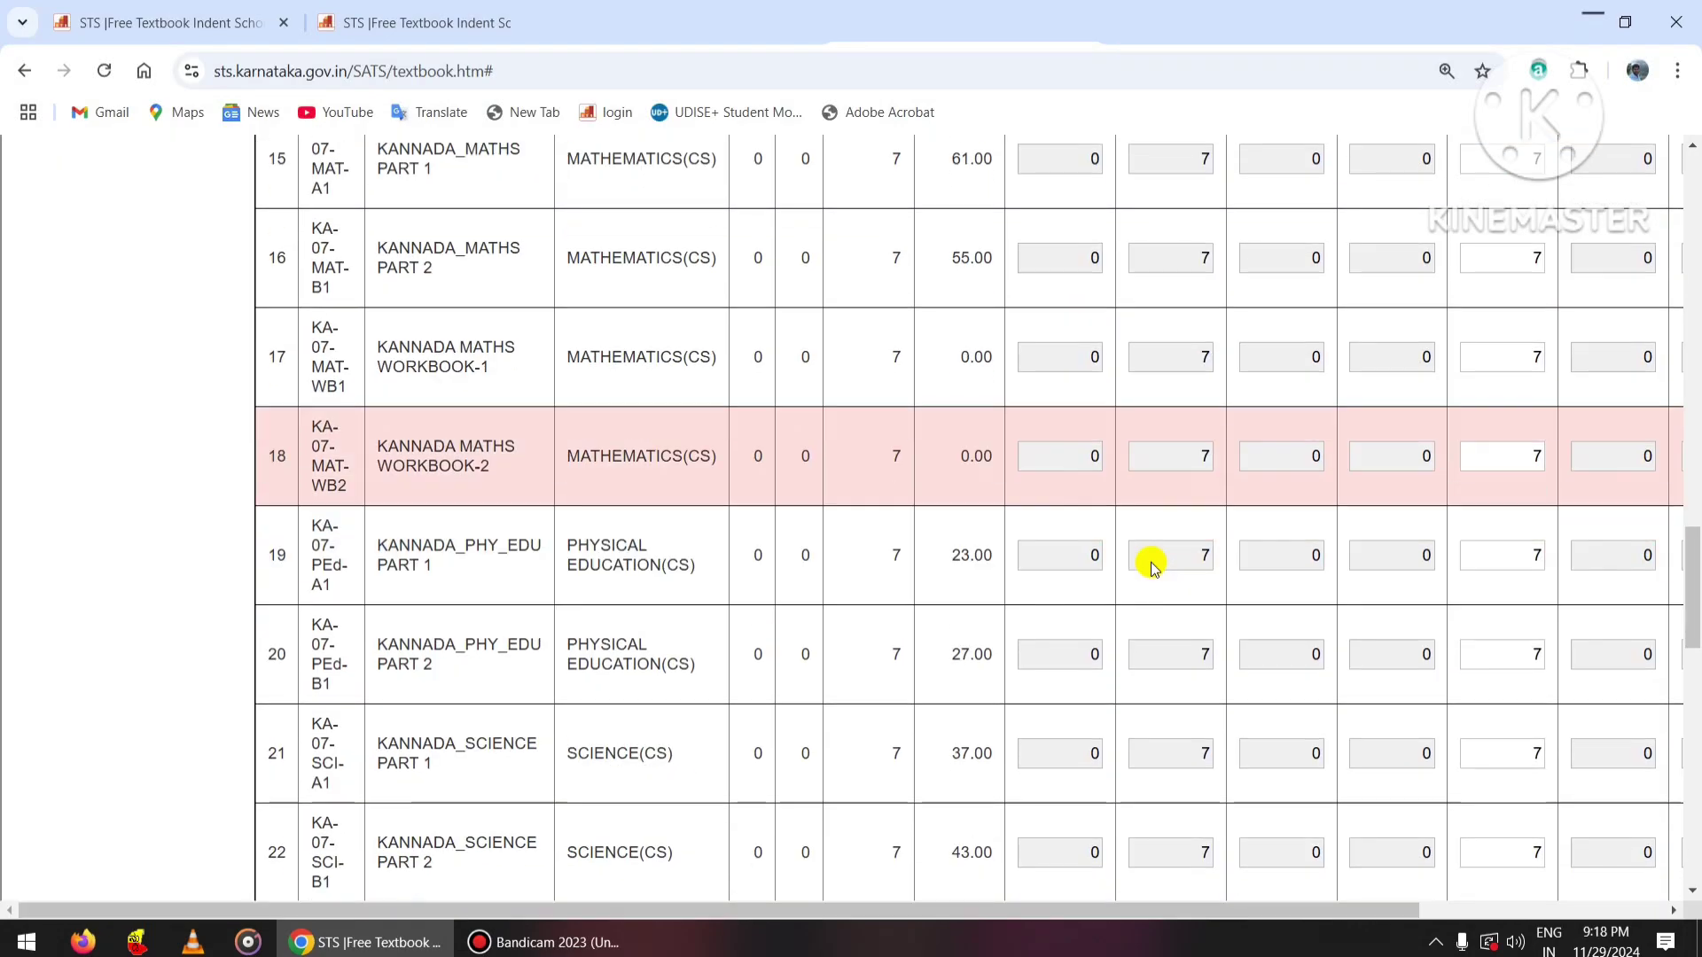
# Open the indent report and final submission page from the end of the class 7 textbook list.
pyautogui.scroll(-15, 1147, 562)
pyautogui.scroll(-2, 1150, 564)
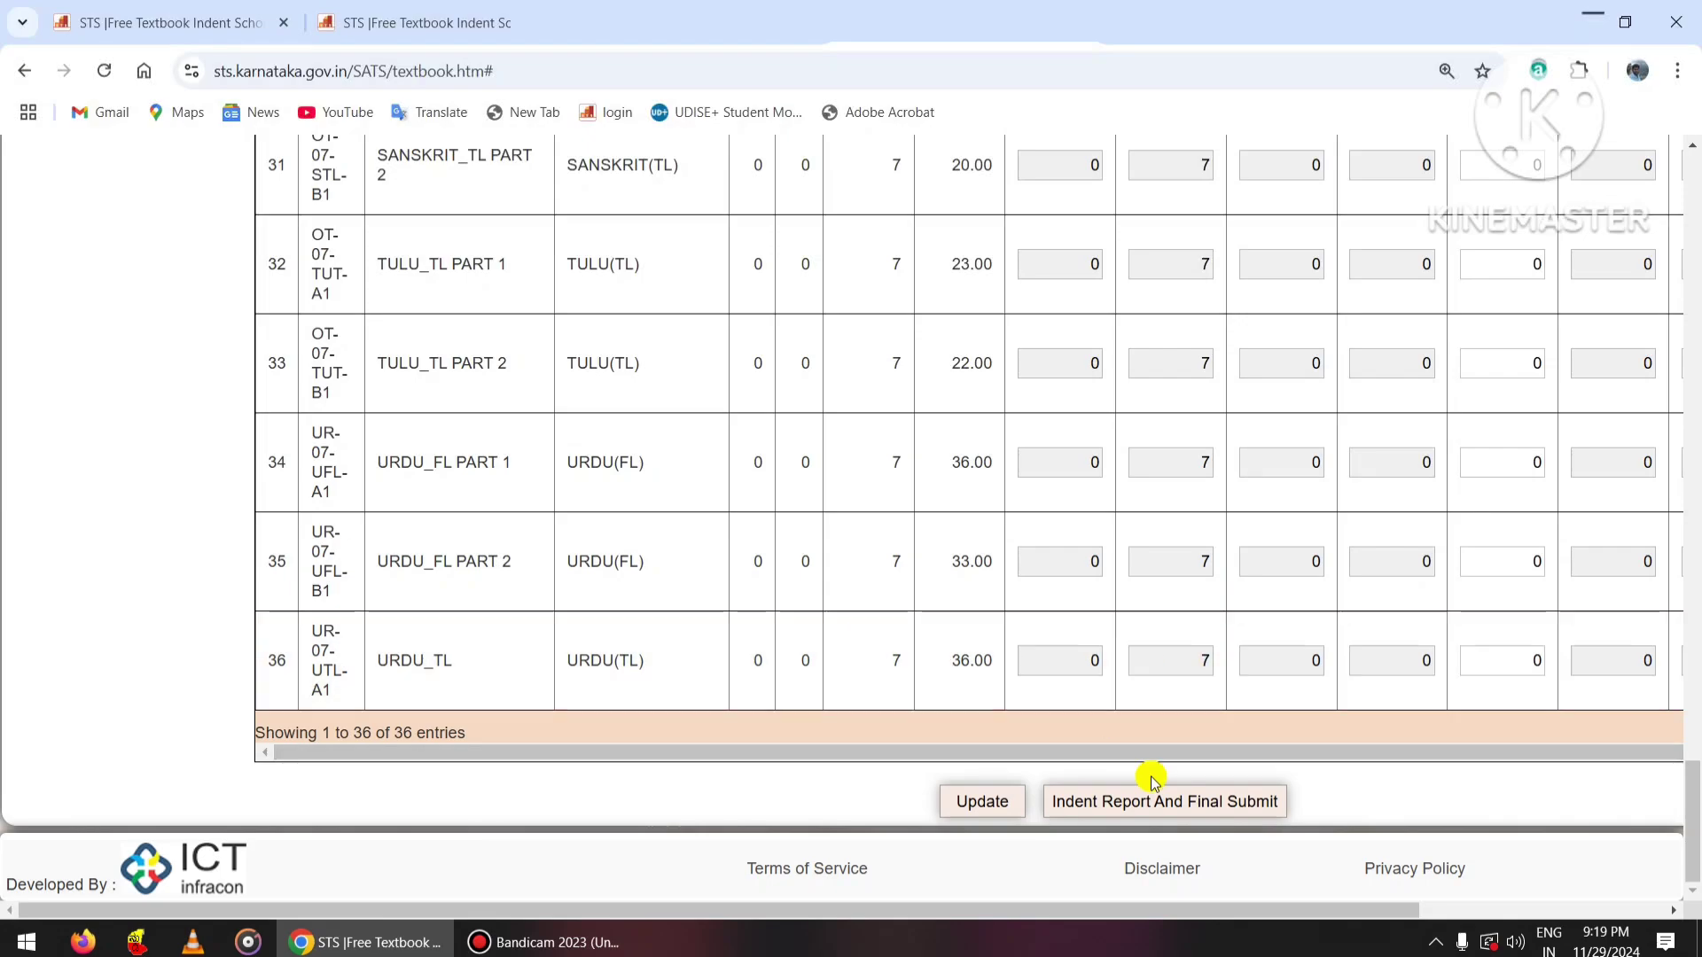
pyautogui.click(1235, 809)
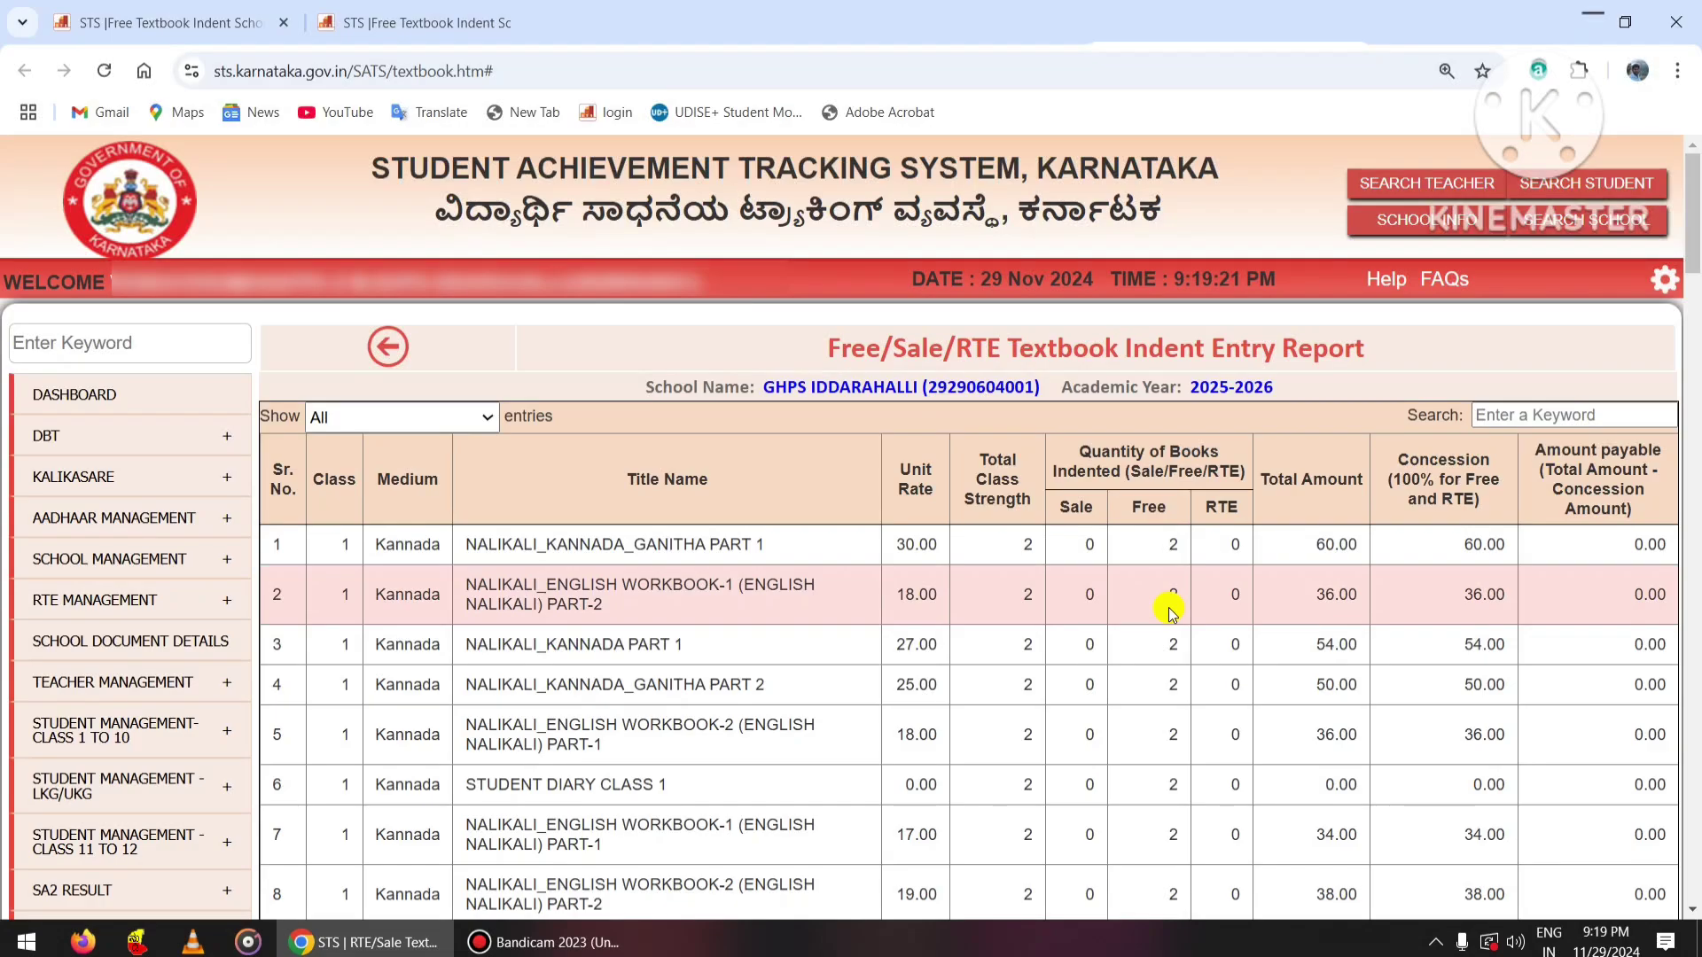
# Review the 2025-2026 indent entry report for classes 1 to 7, including free quantities, amounts, concessions and totals.
pyautogui.scroll(-1, 1170, 612)
pyautogui.scroll(-1, 1175, 612)
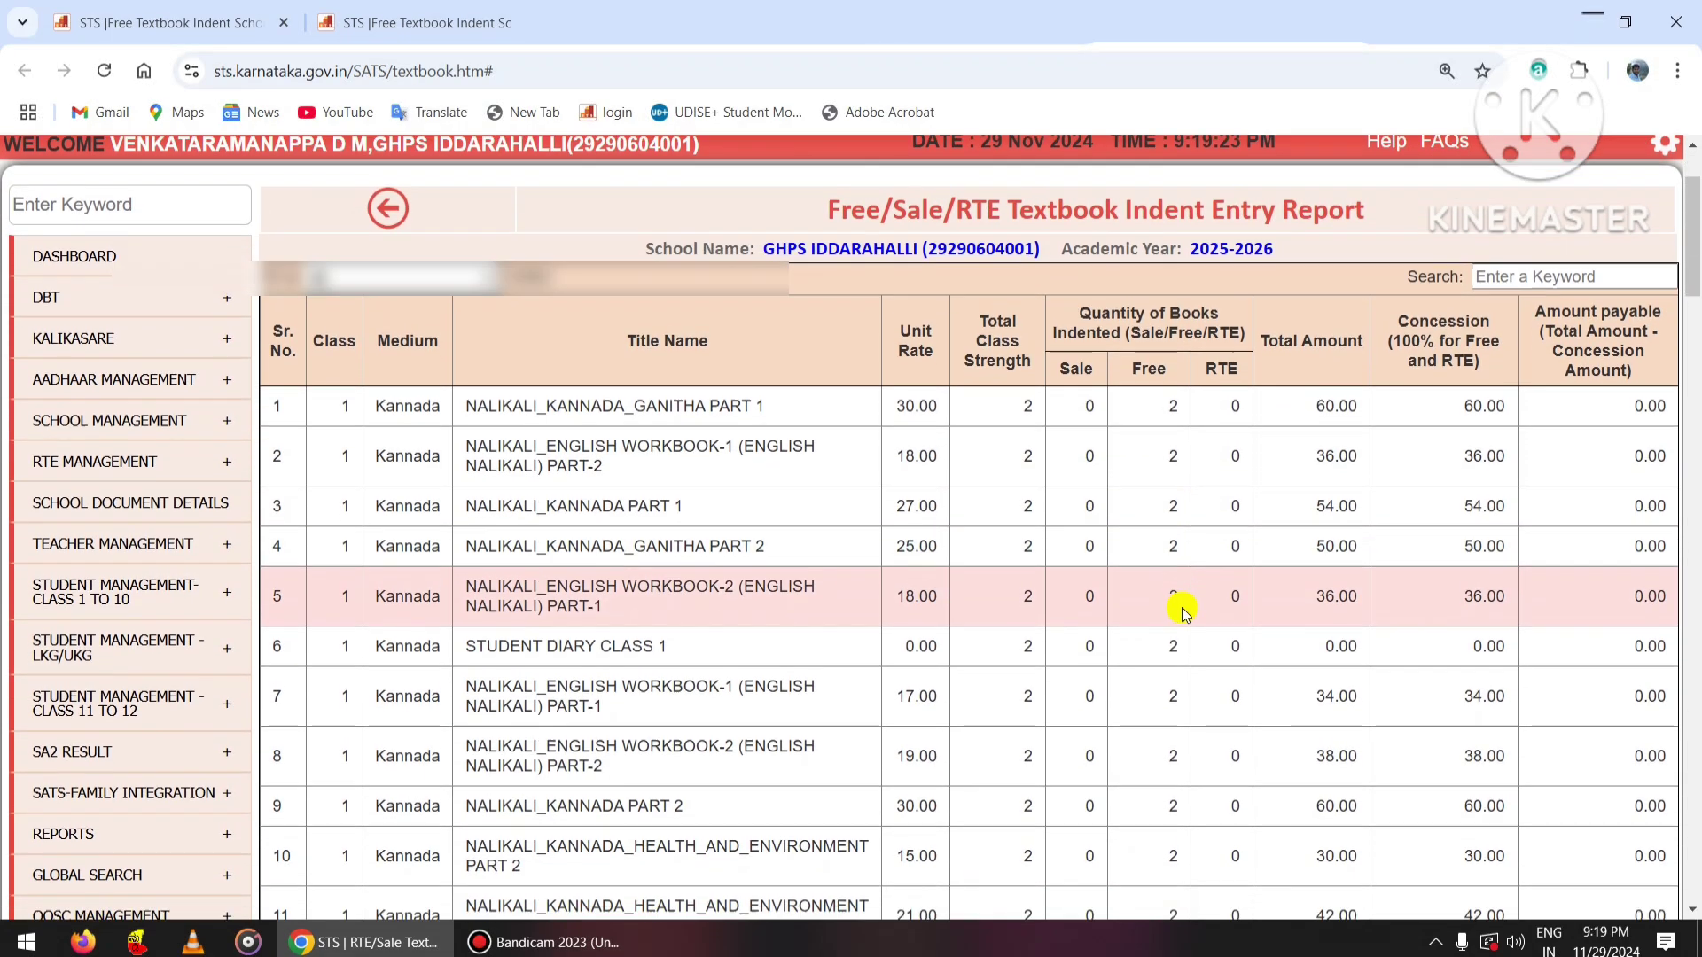
pyautogui.scroll(-3, 1184, 612)
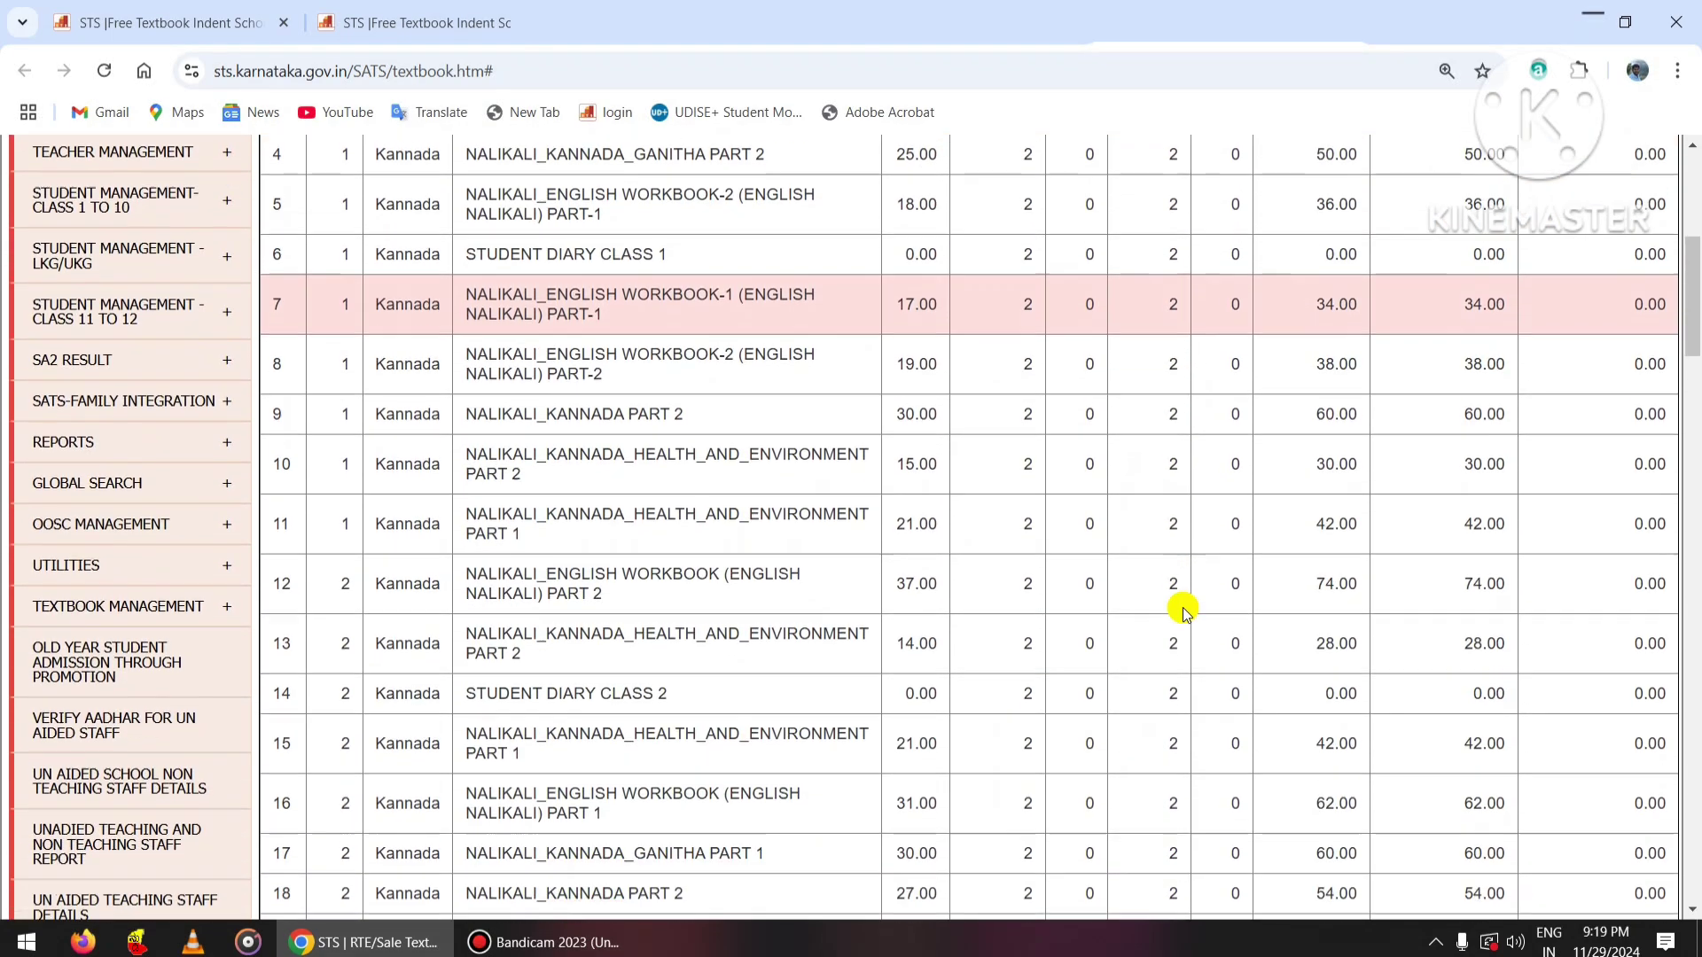
pyautogui.scroll(-3, 1186, 611)
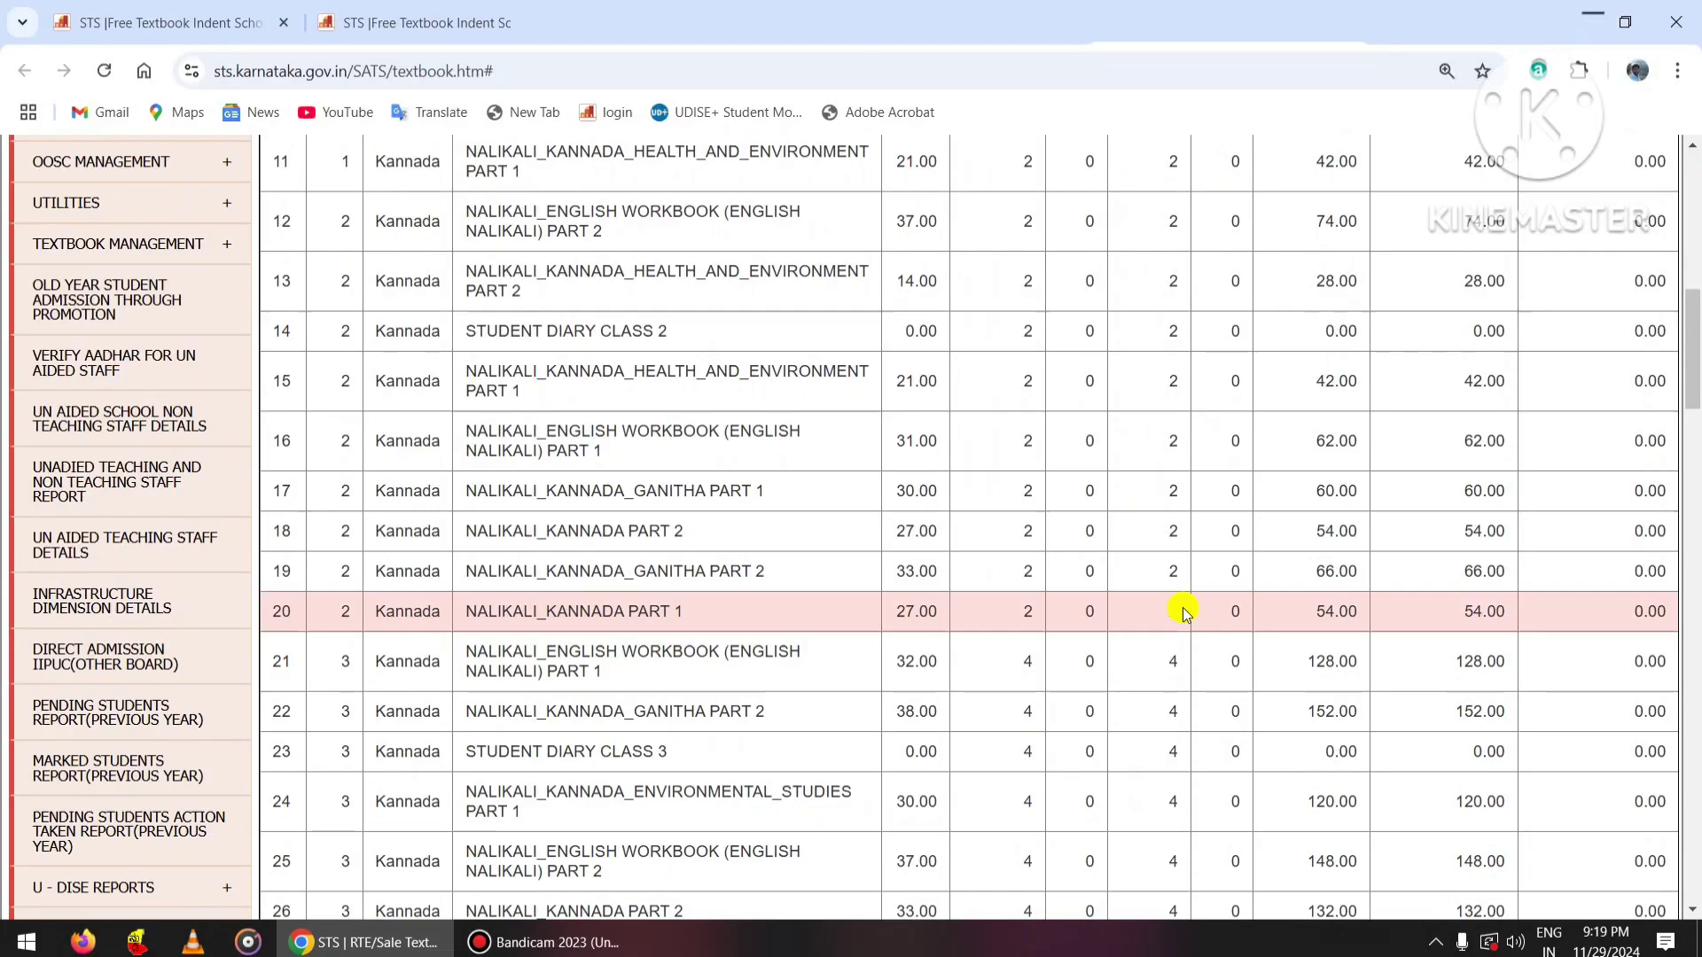
pyautogui.scroll(-1, 1185, 611)
pyautogui.scroll(-8, 1185, 612)
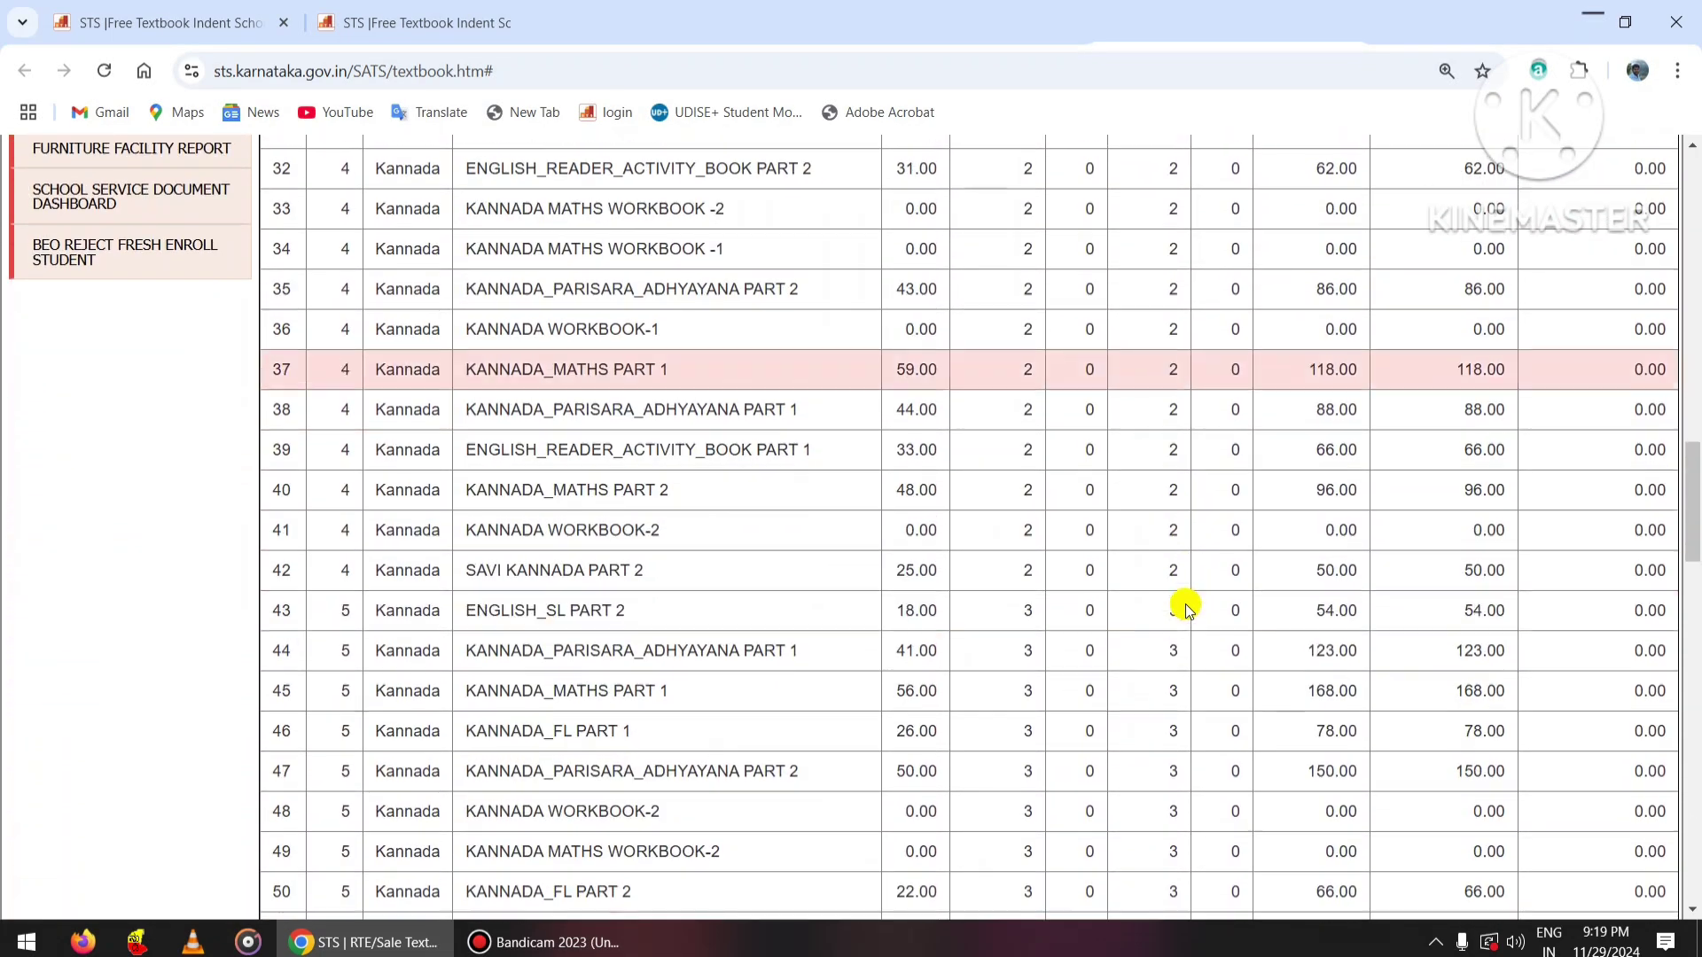
pyautogui.scroll(-8, 1188, 609)
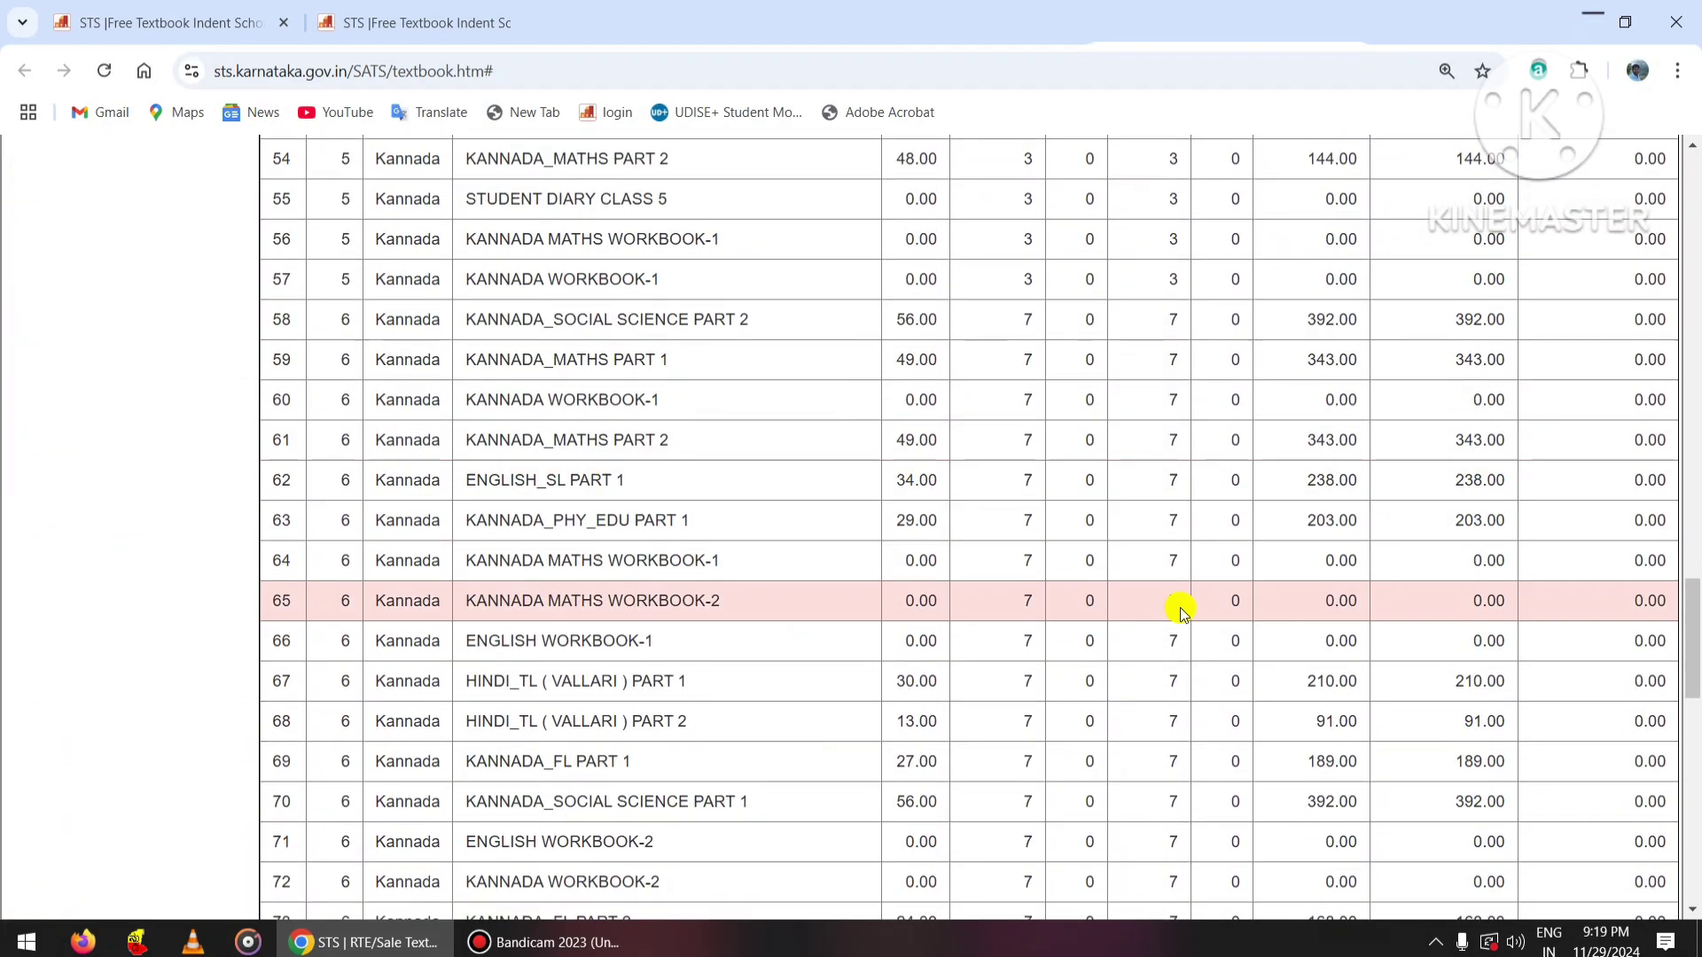
pyautogui.scroll(-8, 1183, 612)
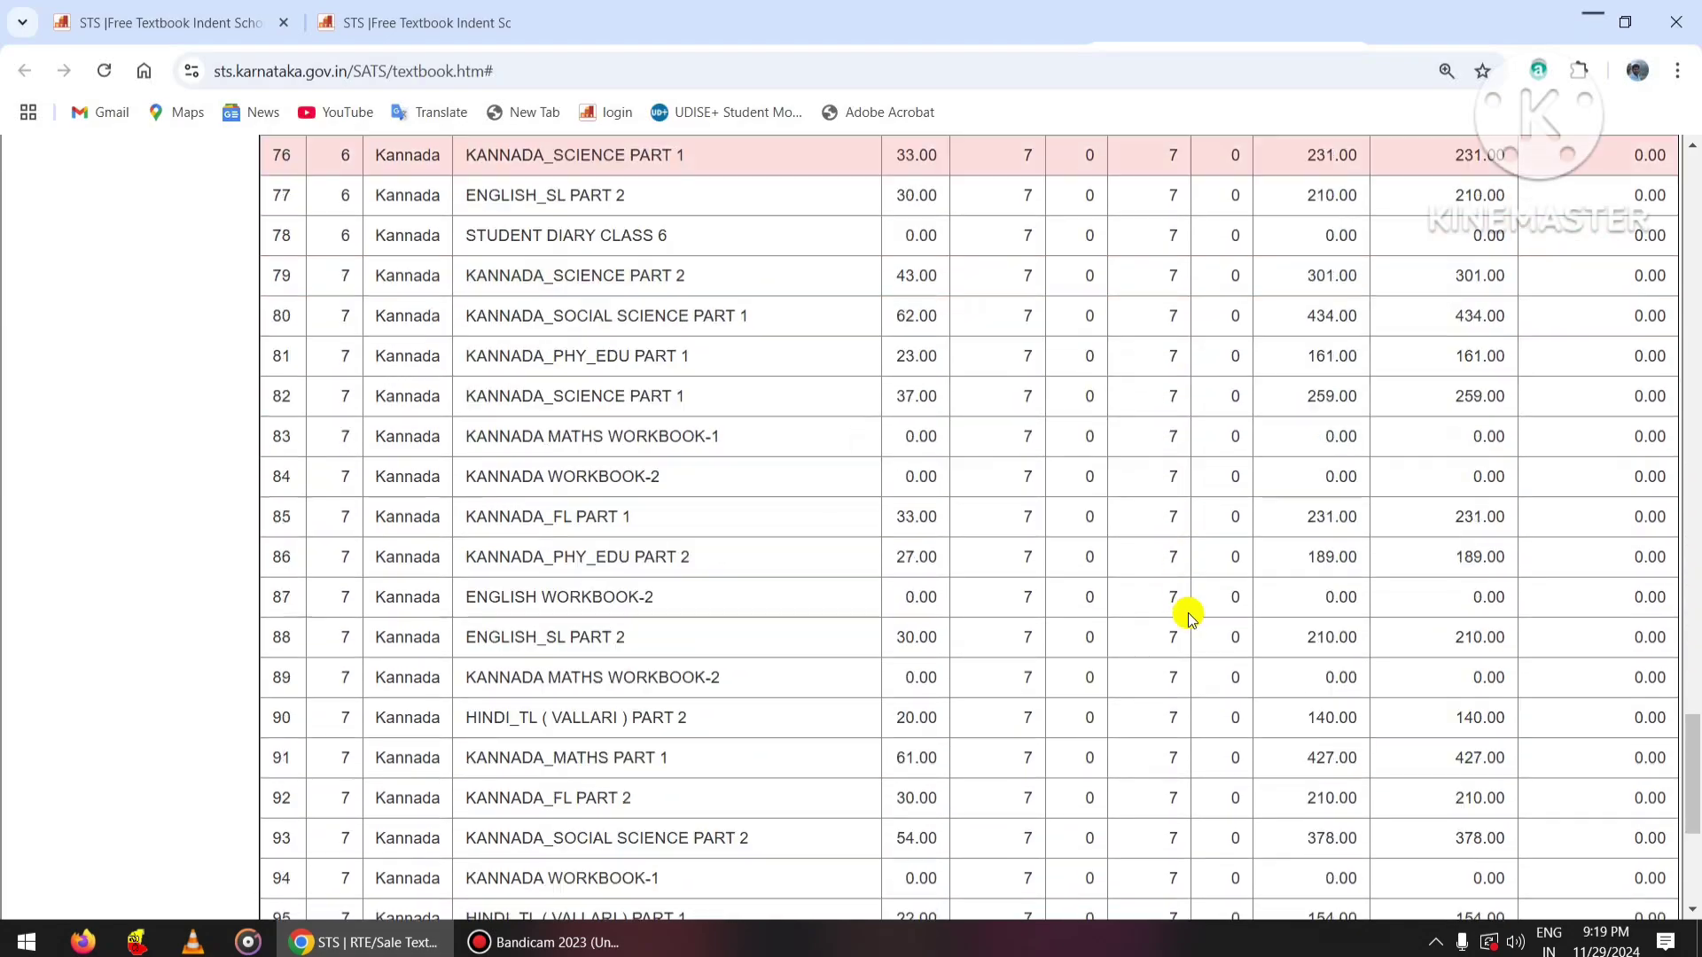
pyautogui.scroll(-4, 1189, 599)
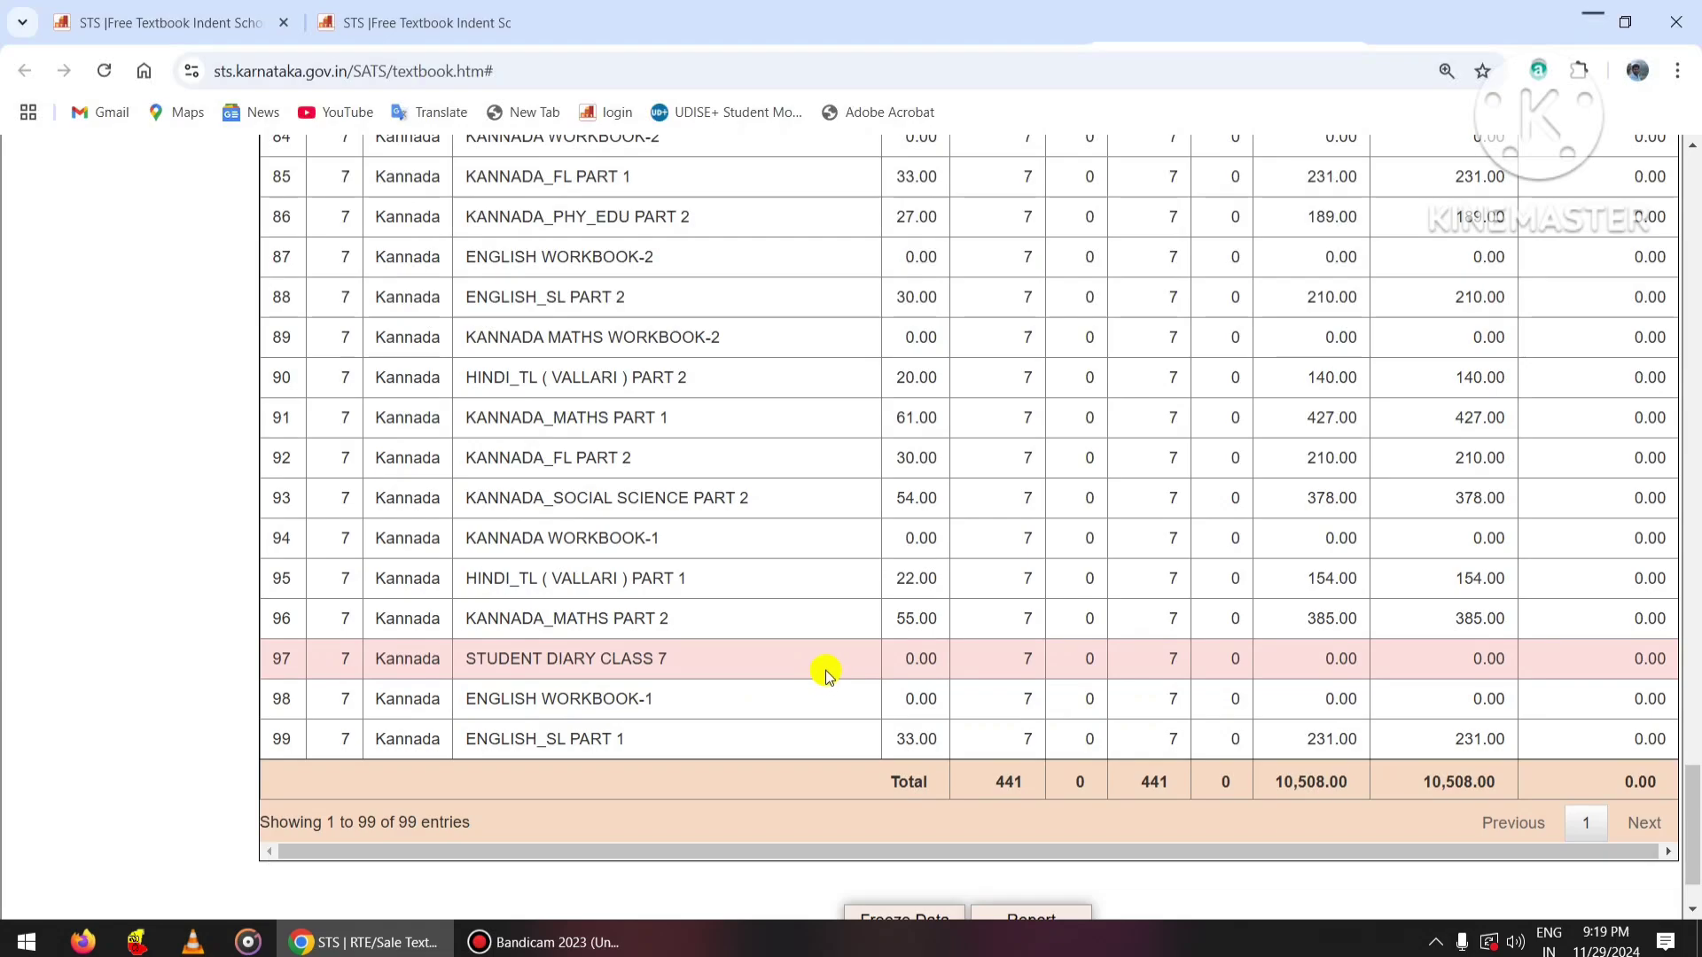
pyautogui.scroll(-2, 1132, 546)
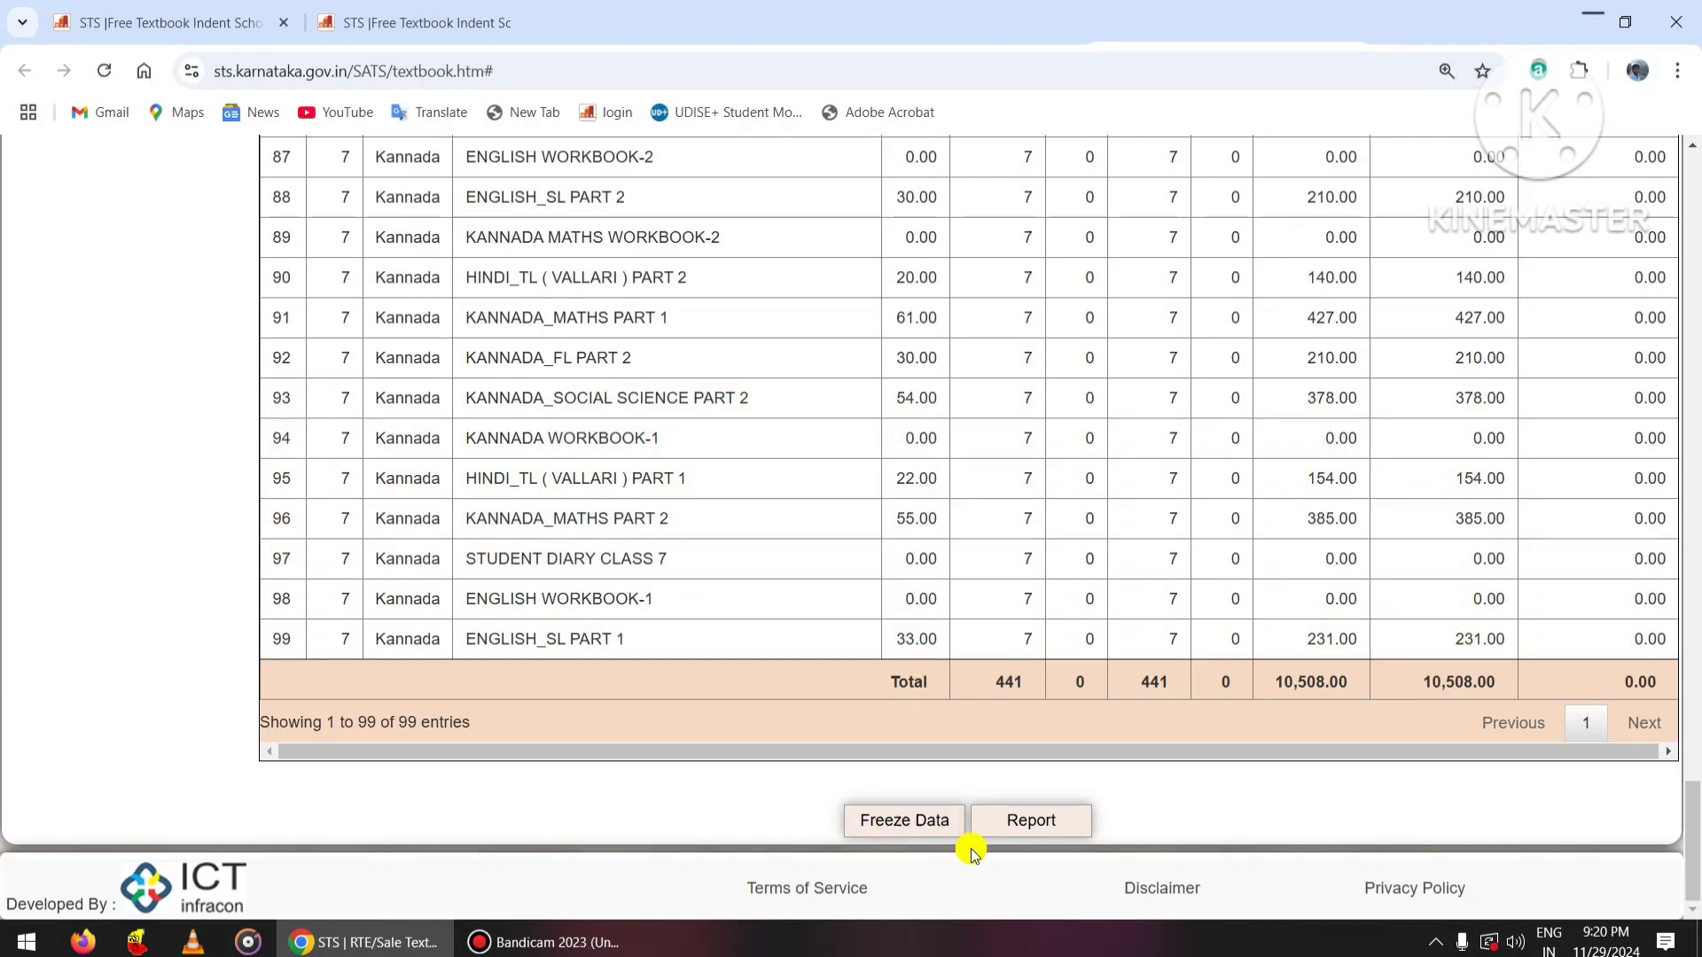
# Freeze the textbook indent data, accepting the class 8 quantity notice and confirming the freeze.
pyautogui.click(929, 823)
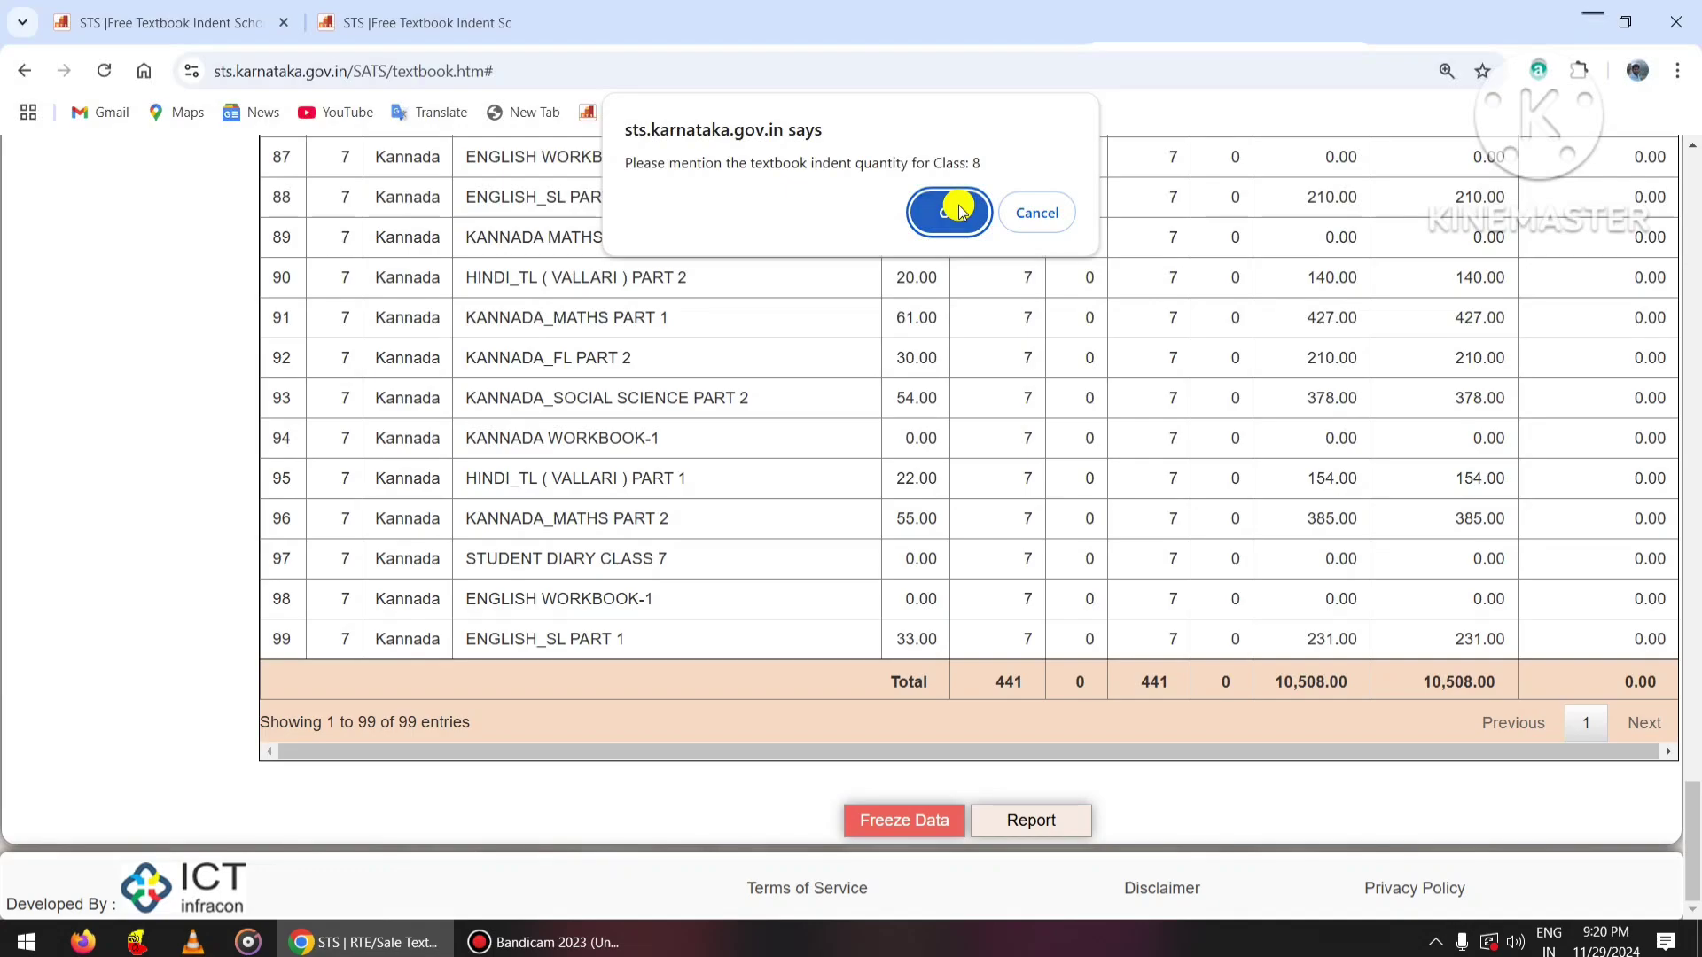
pyautogui.click(958, 210)
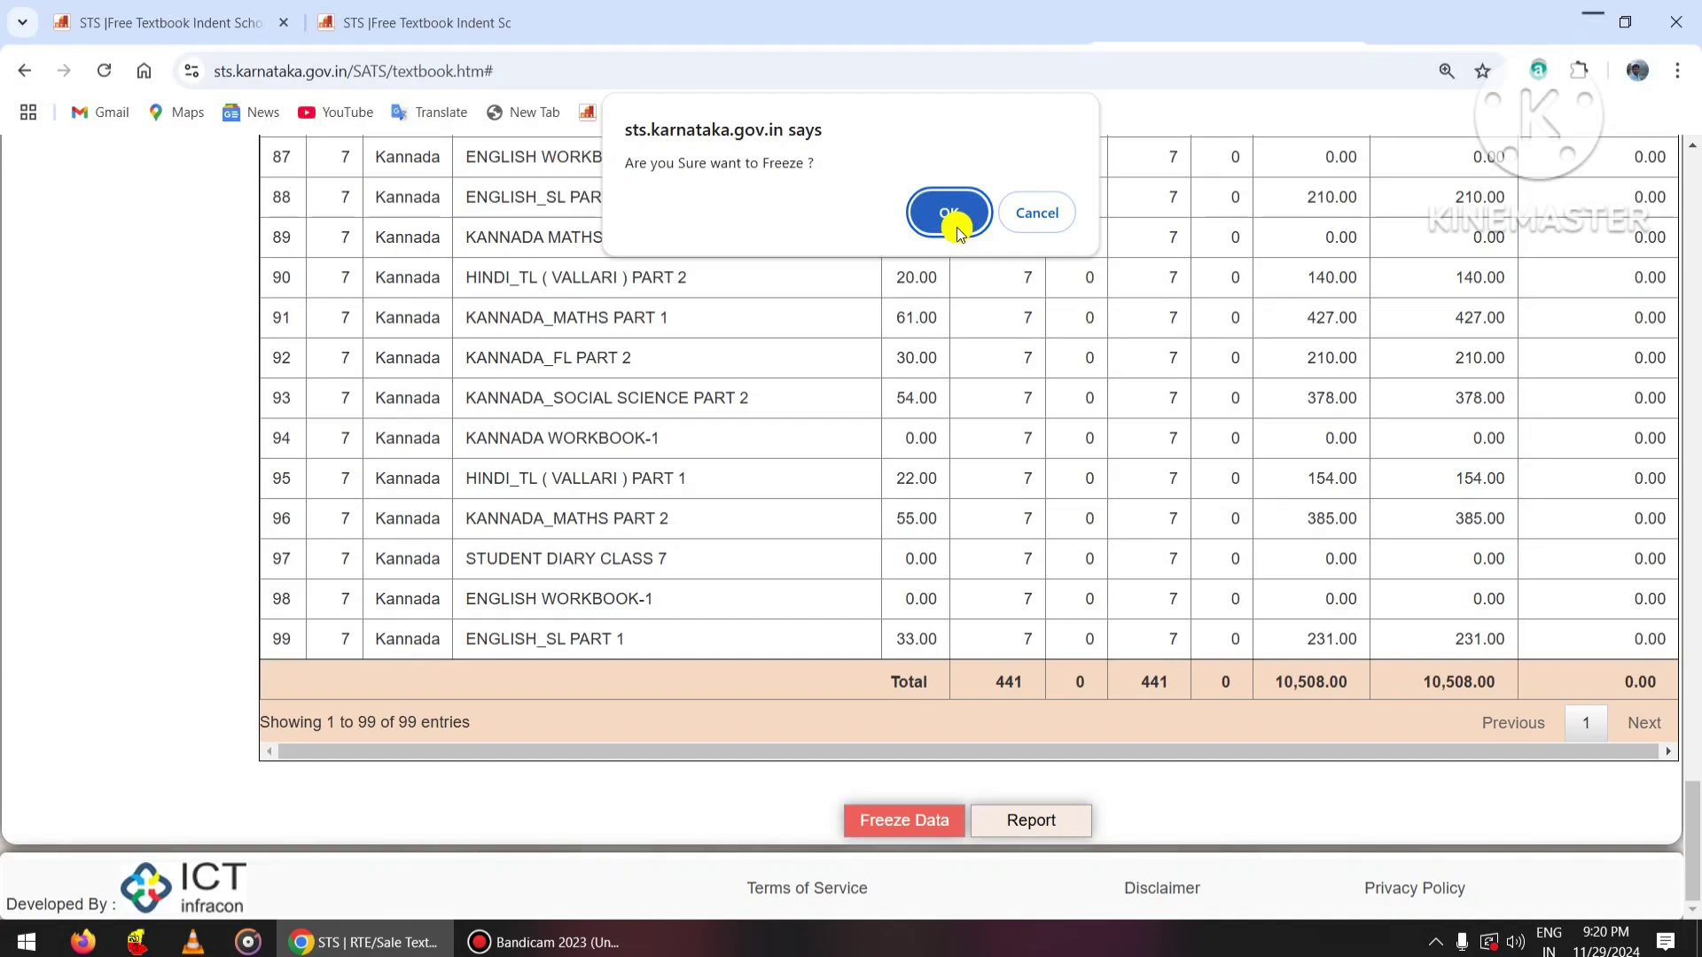
pyautogui.click(957, 229)
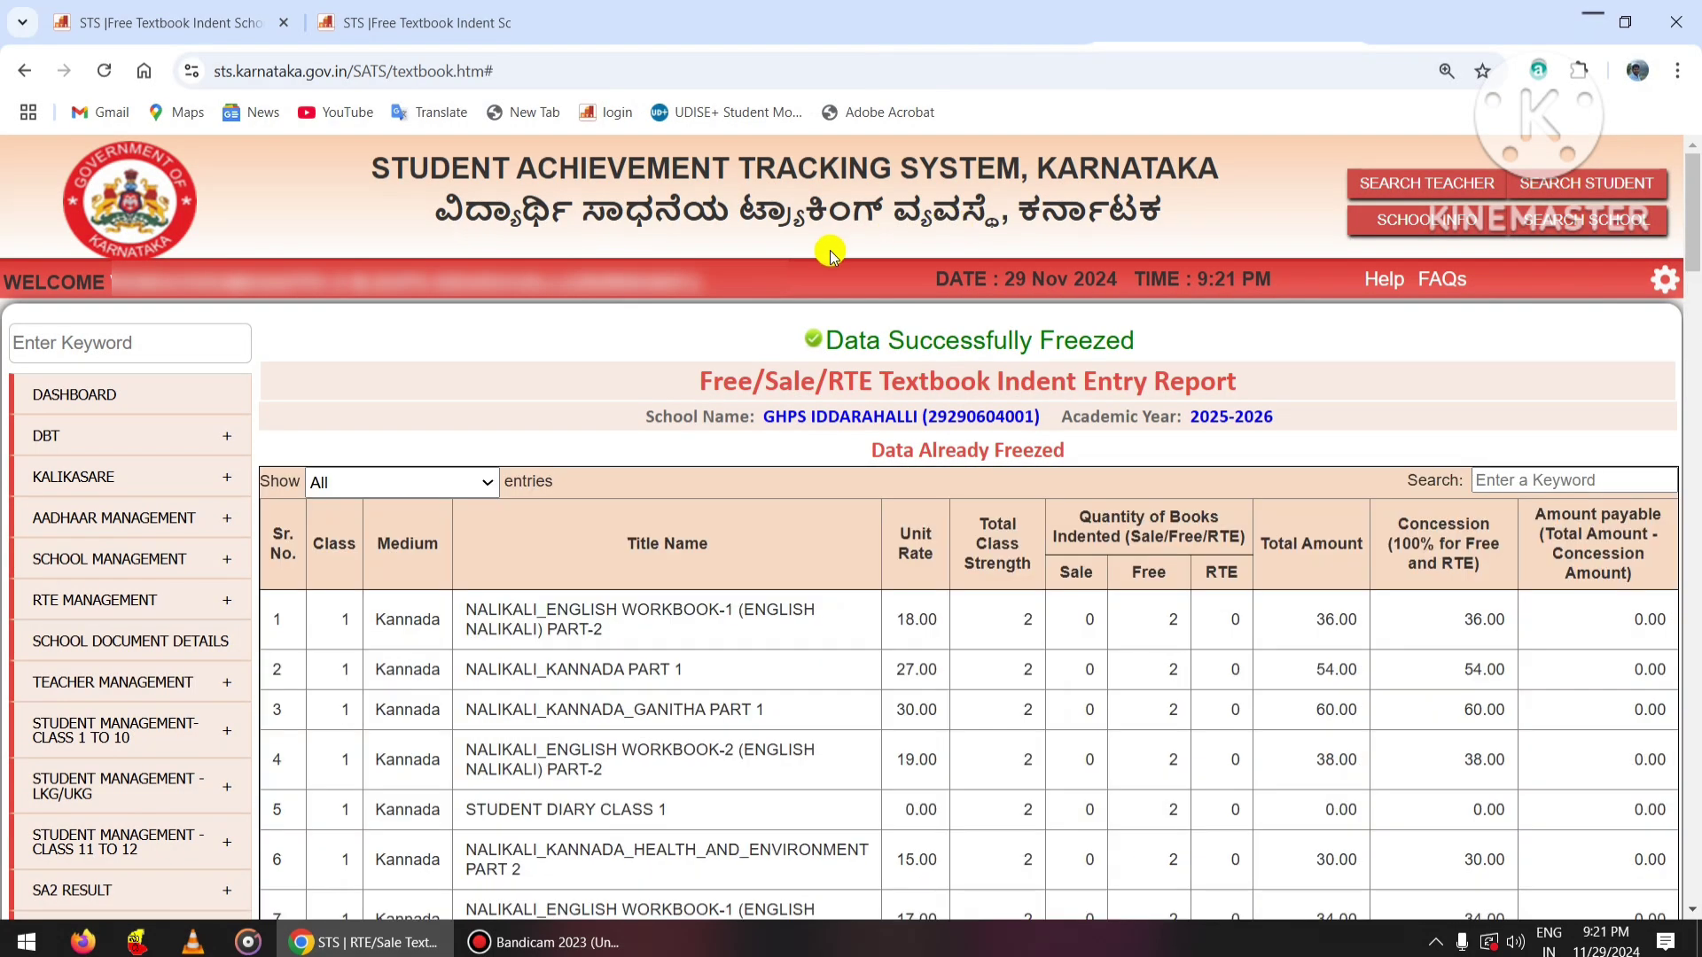
pyautogui.tripleClick(828, 350)
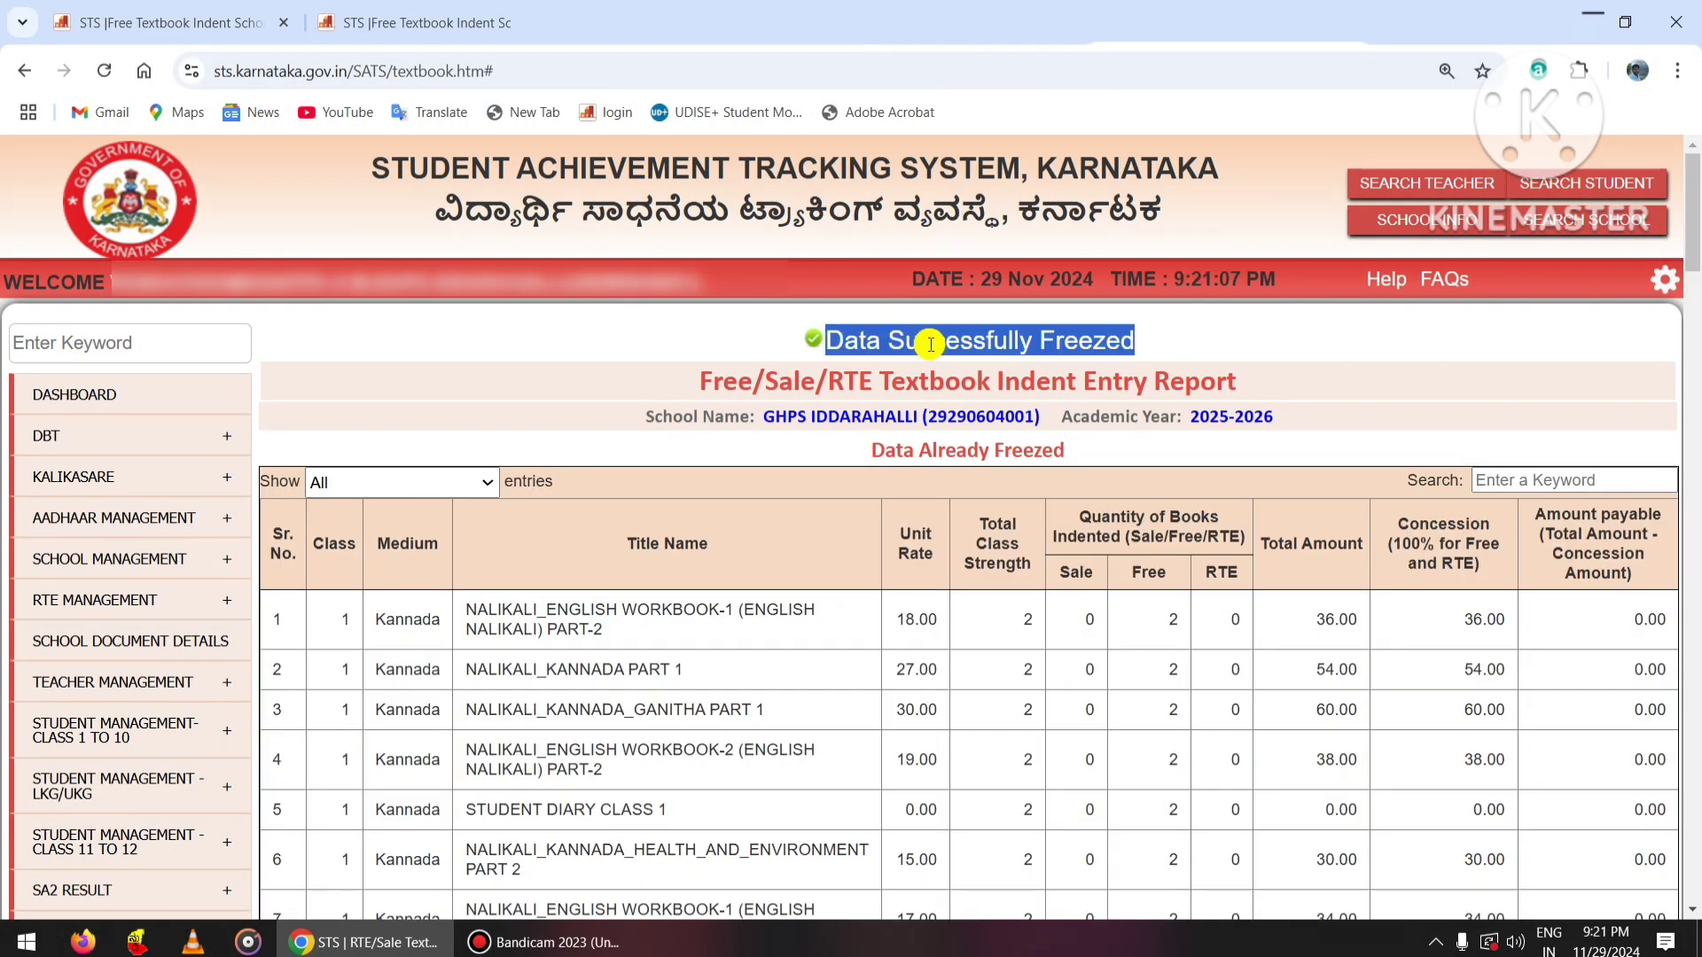
pyautogui.click(1187, 330)
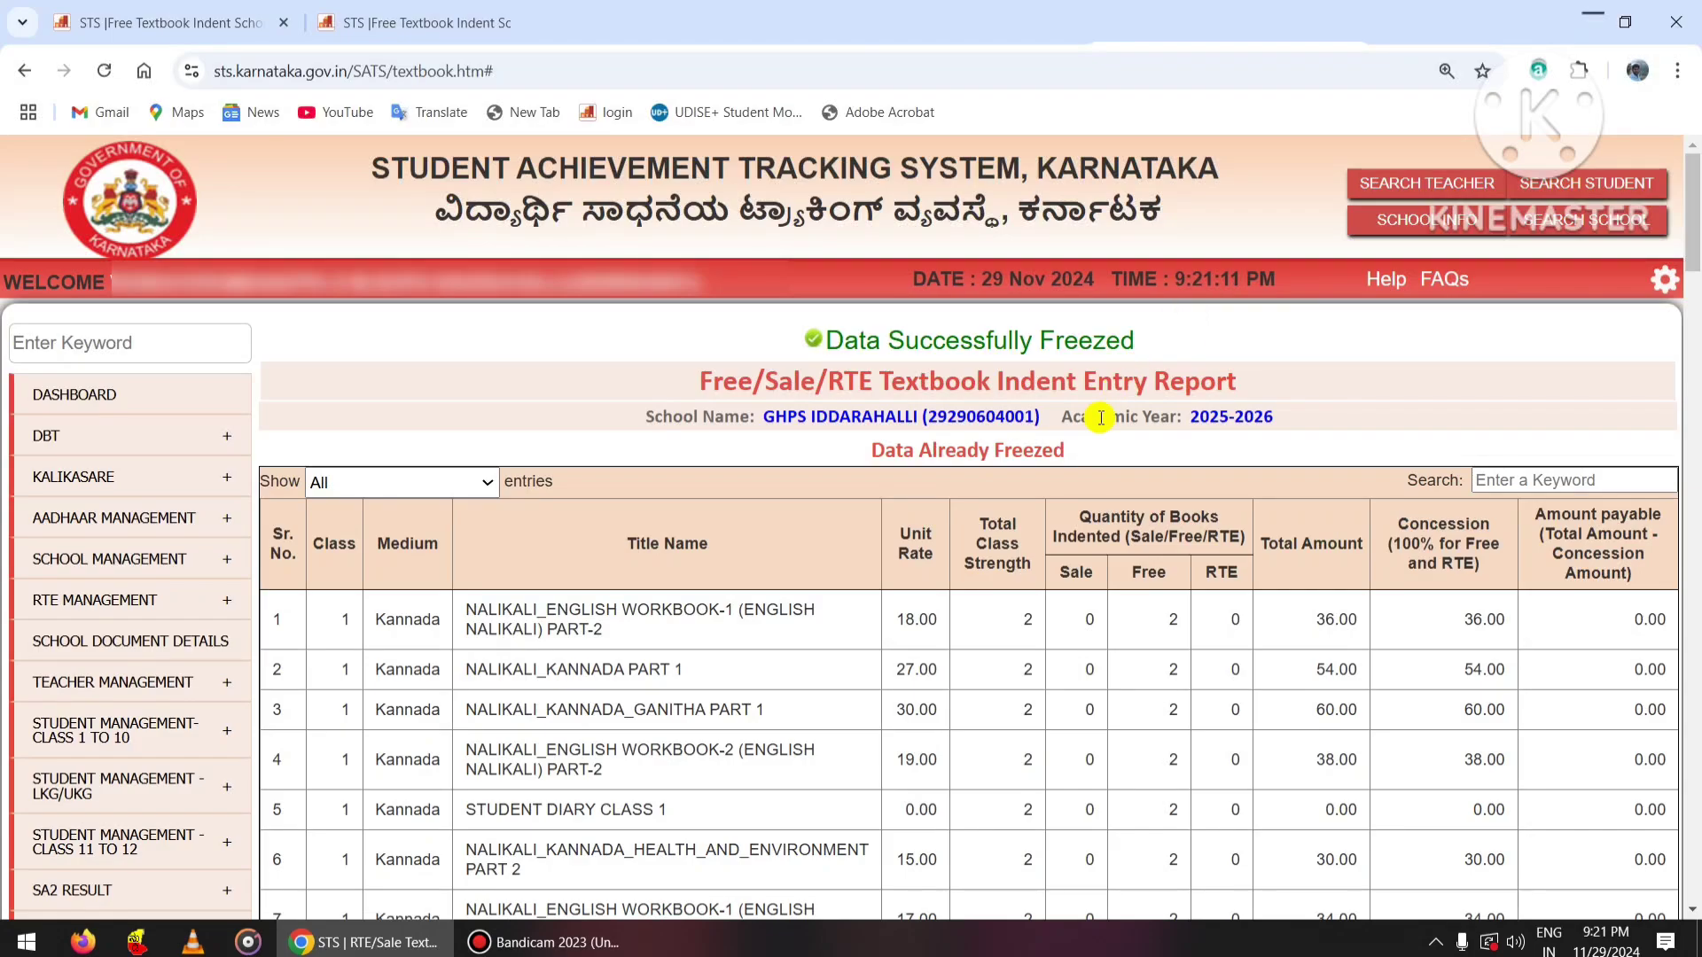
# Generate the printable report of the frozen textbook indent from the end of the report table.
pyautogui.scroll(-10, 1097, 417)
pyautogui.scroll(-20, 1096, 416)
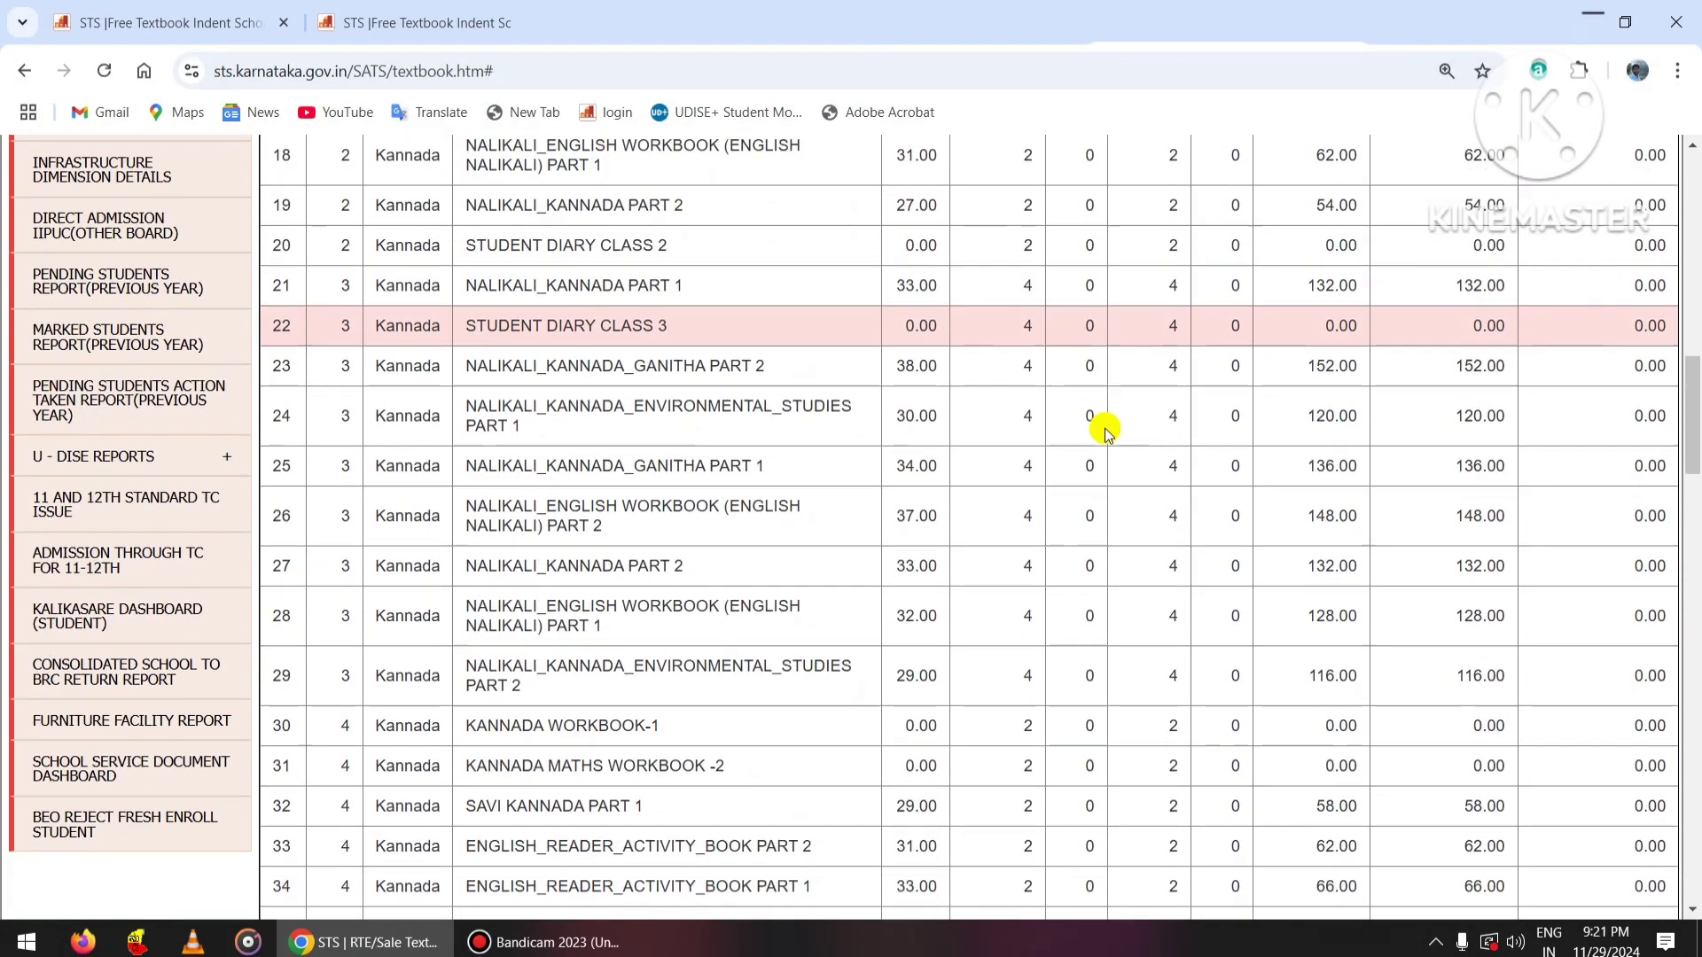
pyautogui.scroll(-10, 1145, 443)
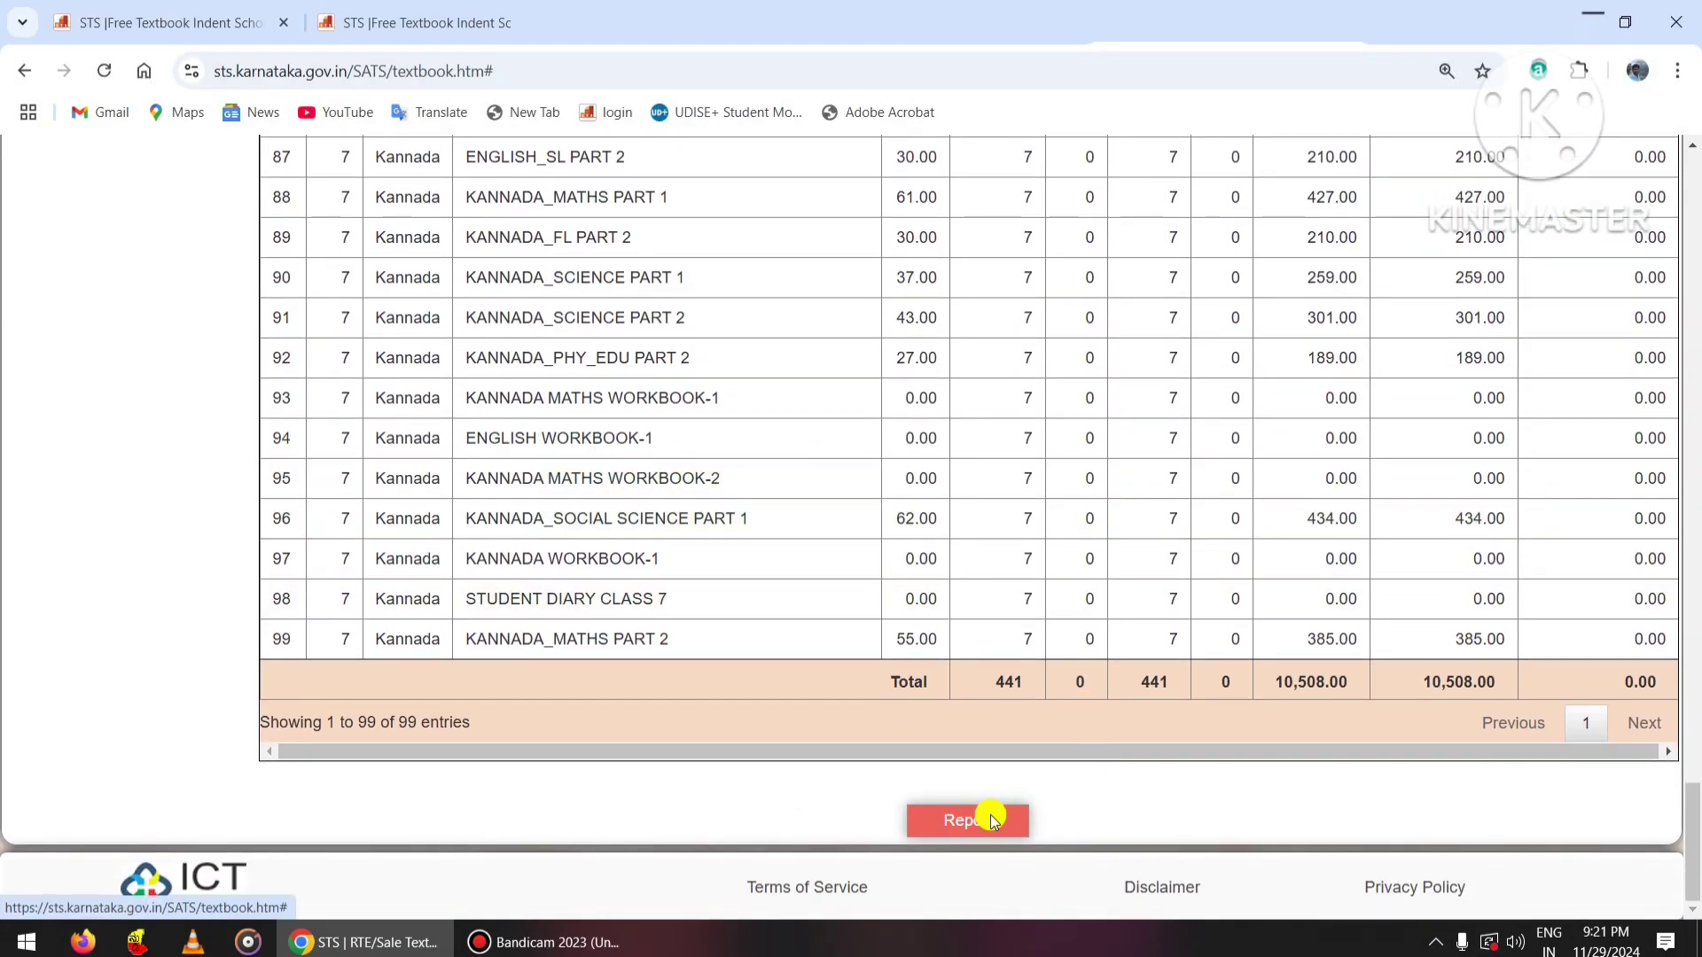
pyautogui.click(993, 821)
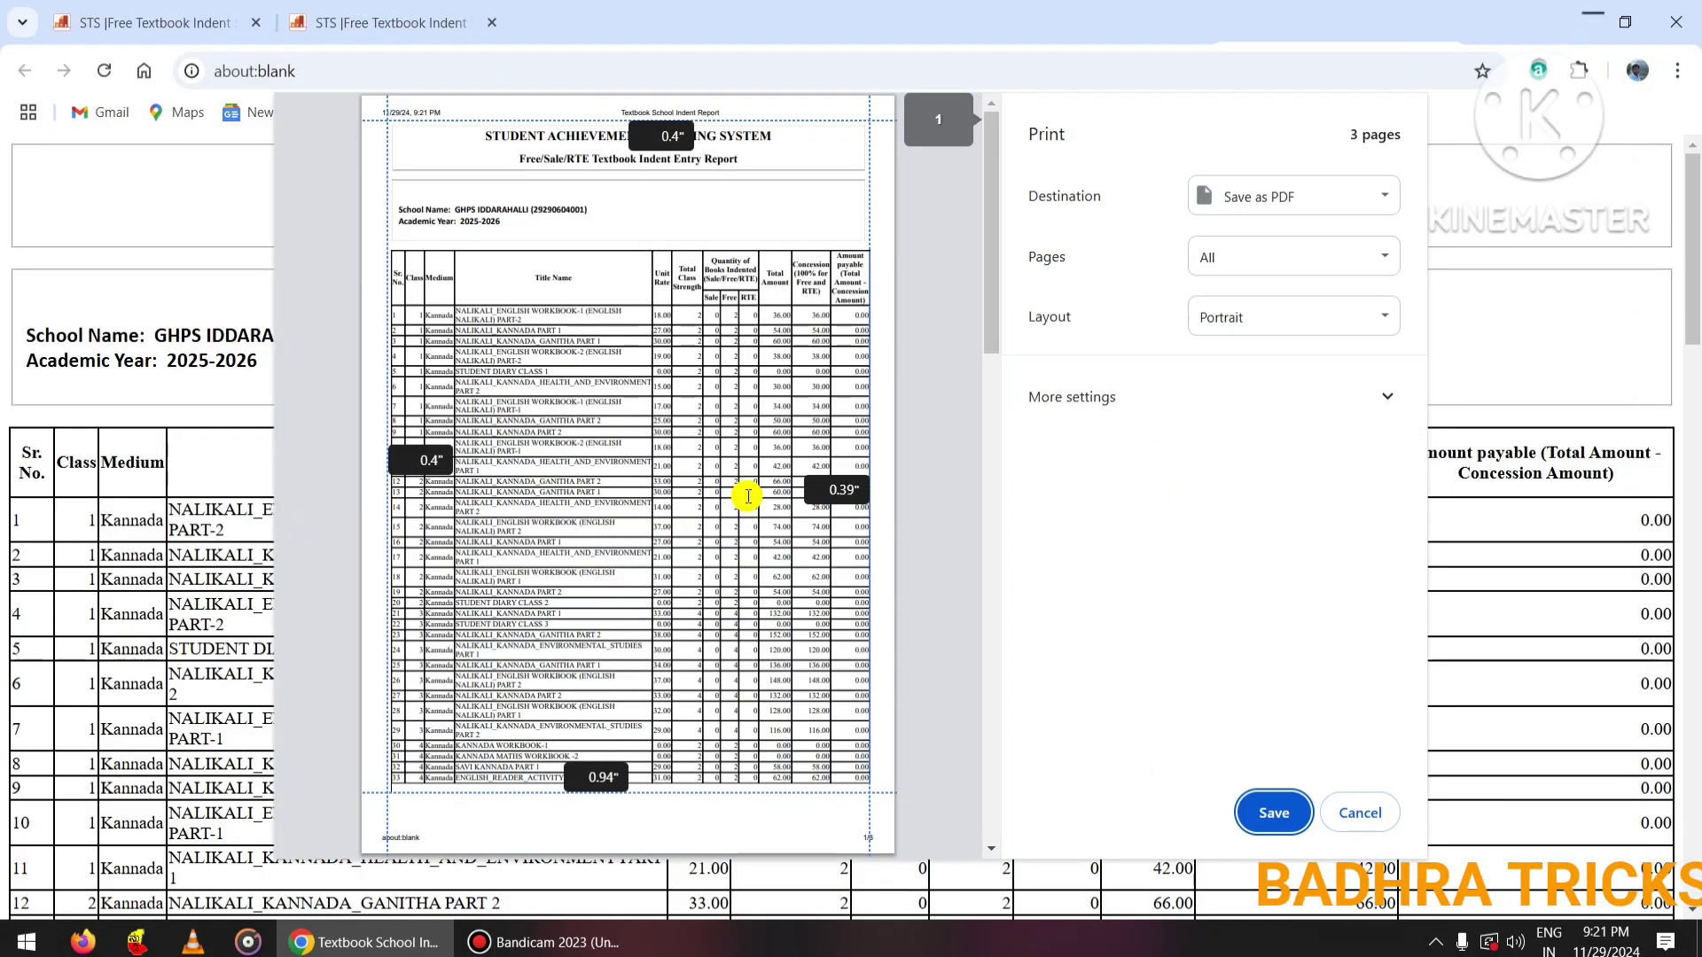
# Check the printable indent report's preview pages and additional print settings, and start saving it as a PDF.
pyautogui.scroll(-15, 754, 496)
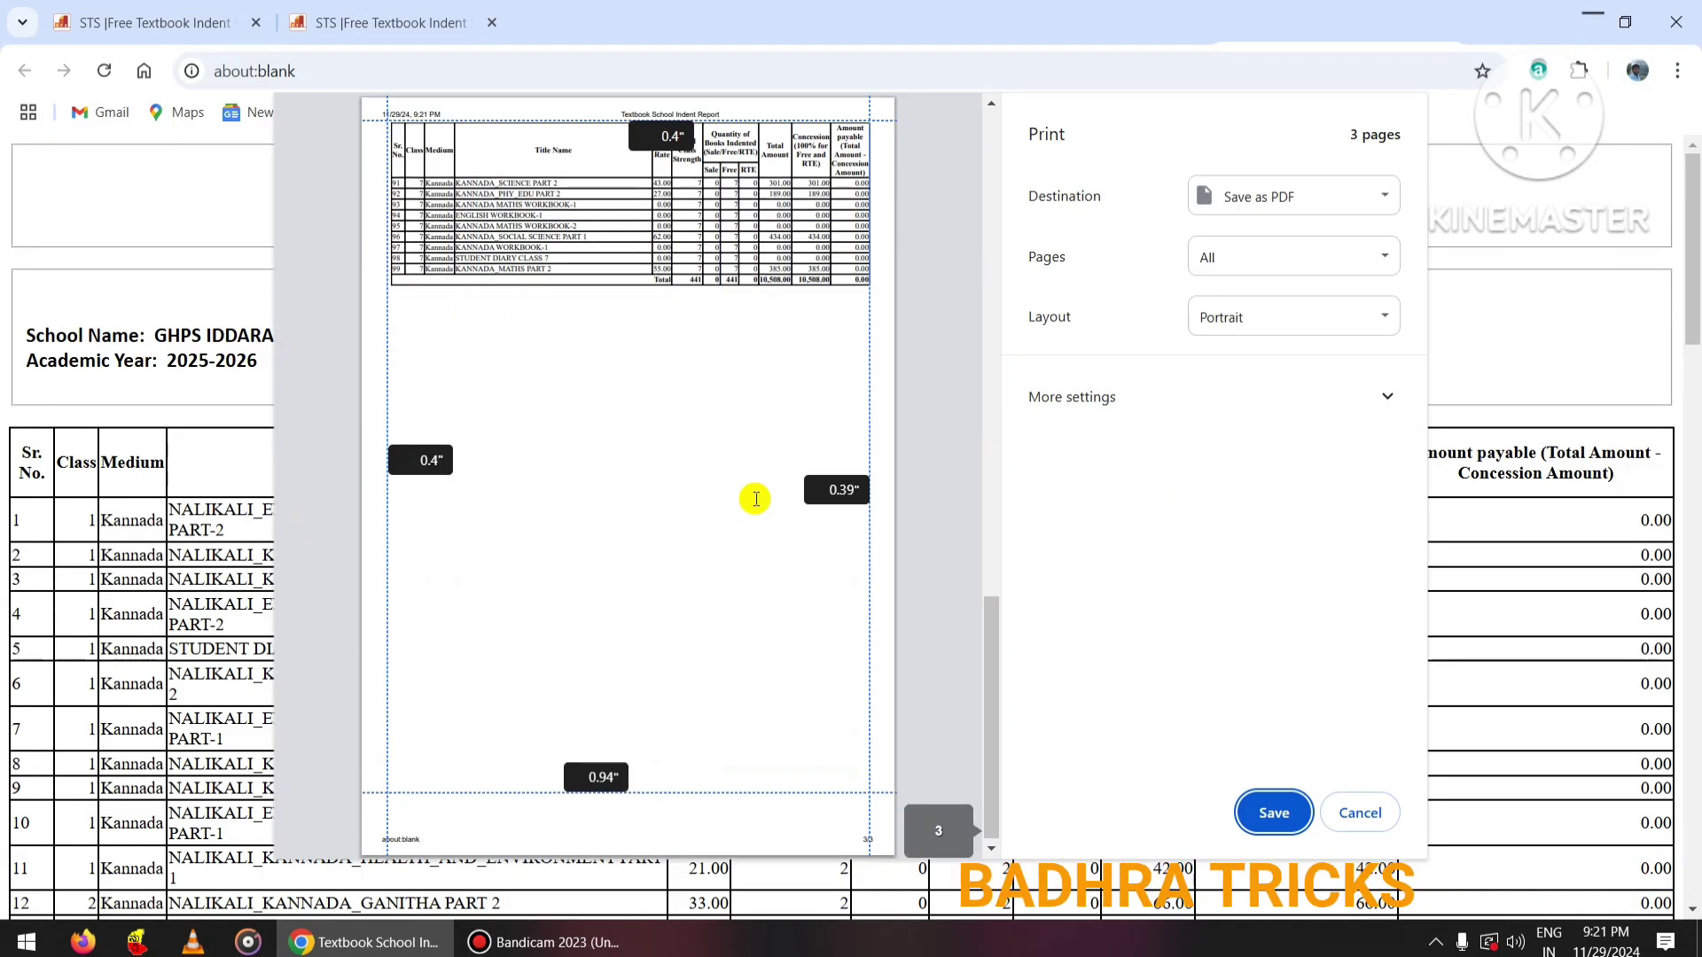
pyautogui.scroll(15, 758, 483)
pyautogui.click(1119, 401)
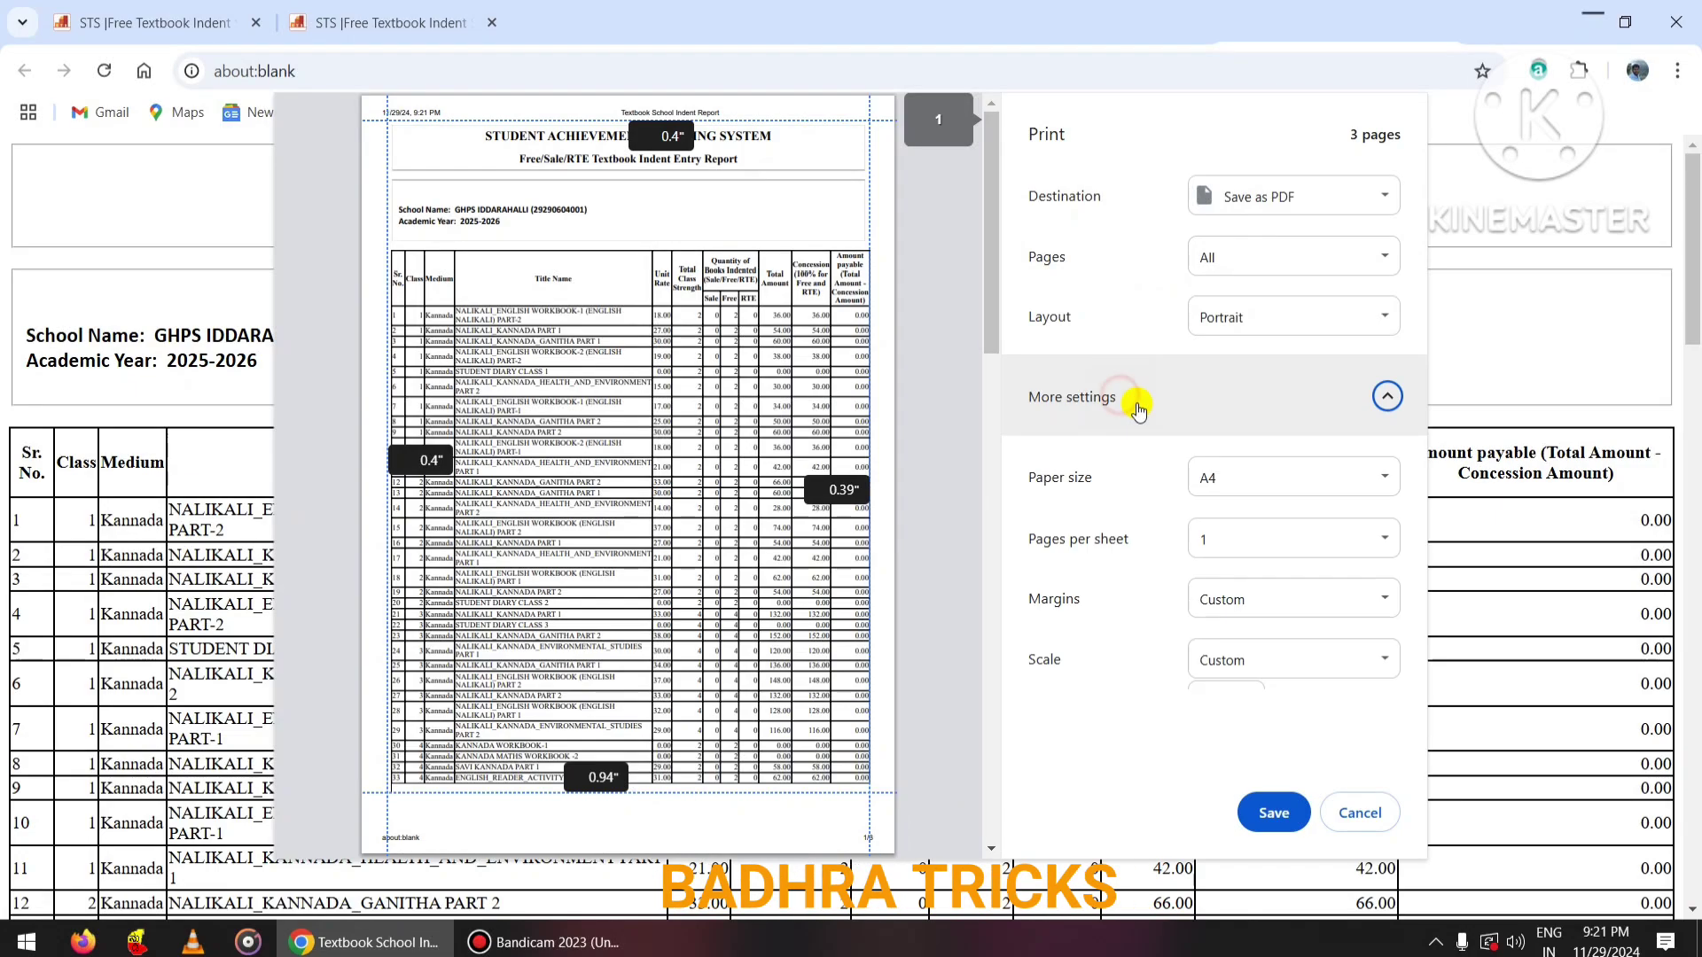
pyautogui.click(1269, 812)
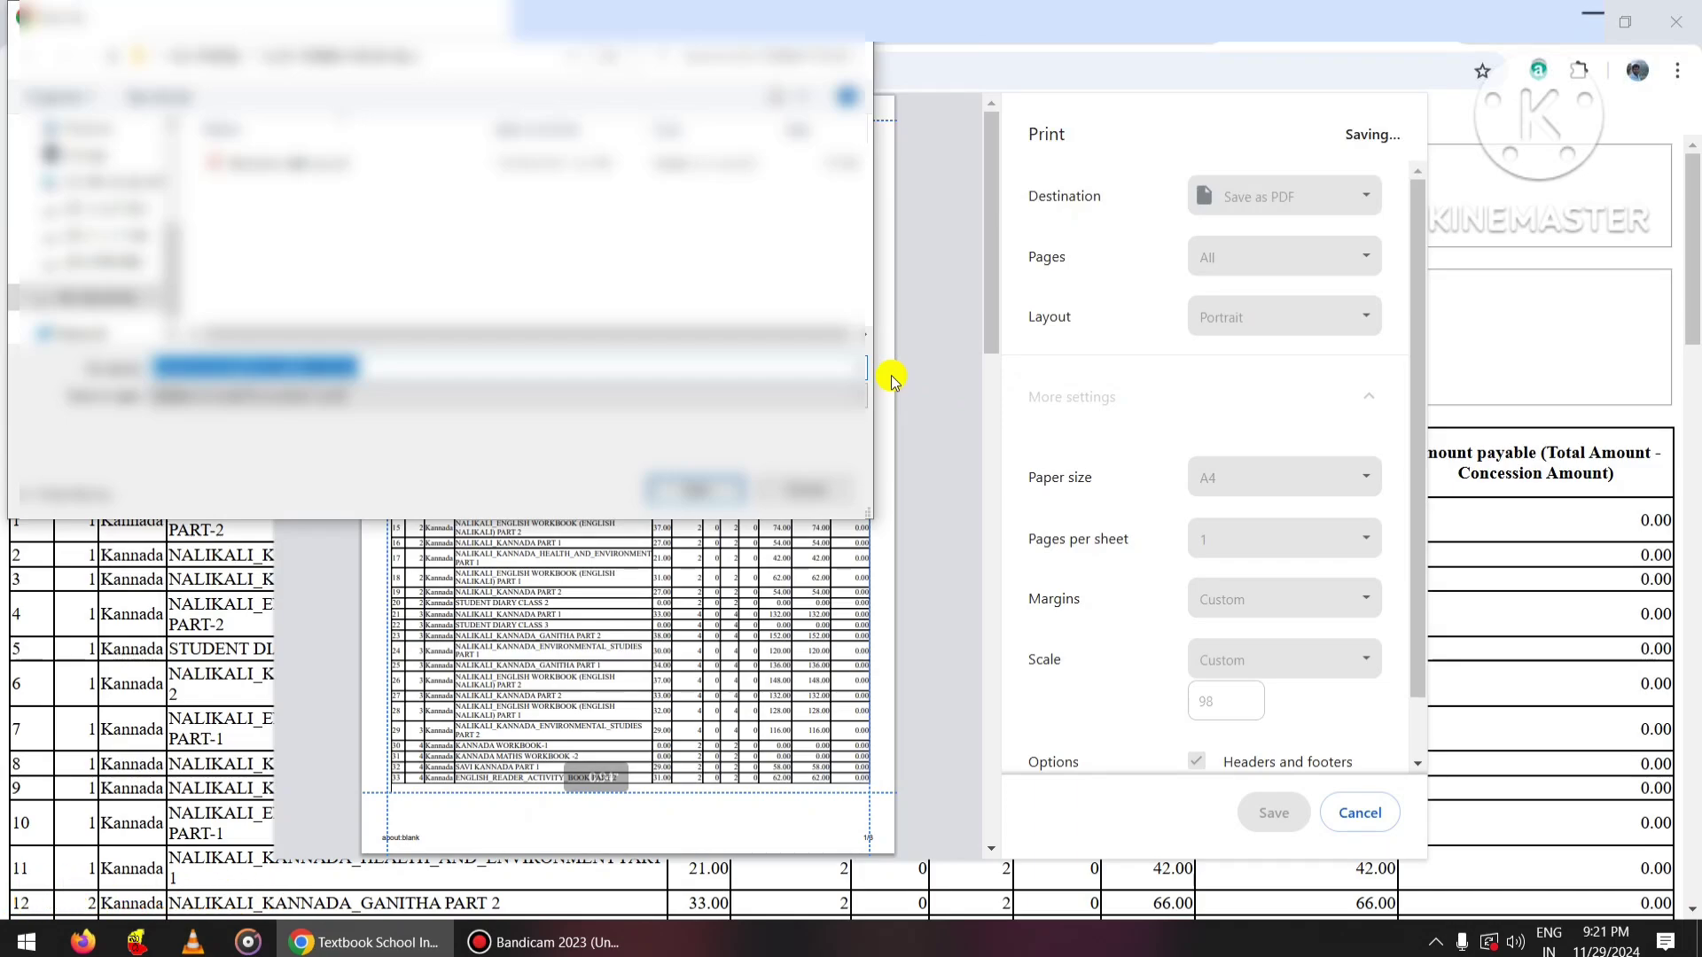
# Choose a destination folder on the computer and save the textbook indent report PDF there.
pyautogui.scroll(3, 133, 166)
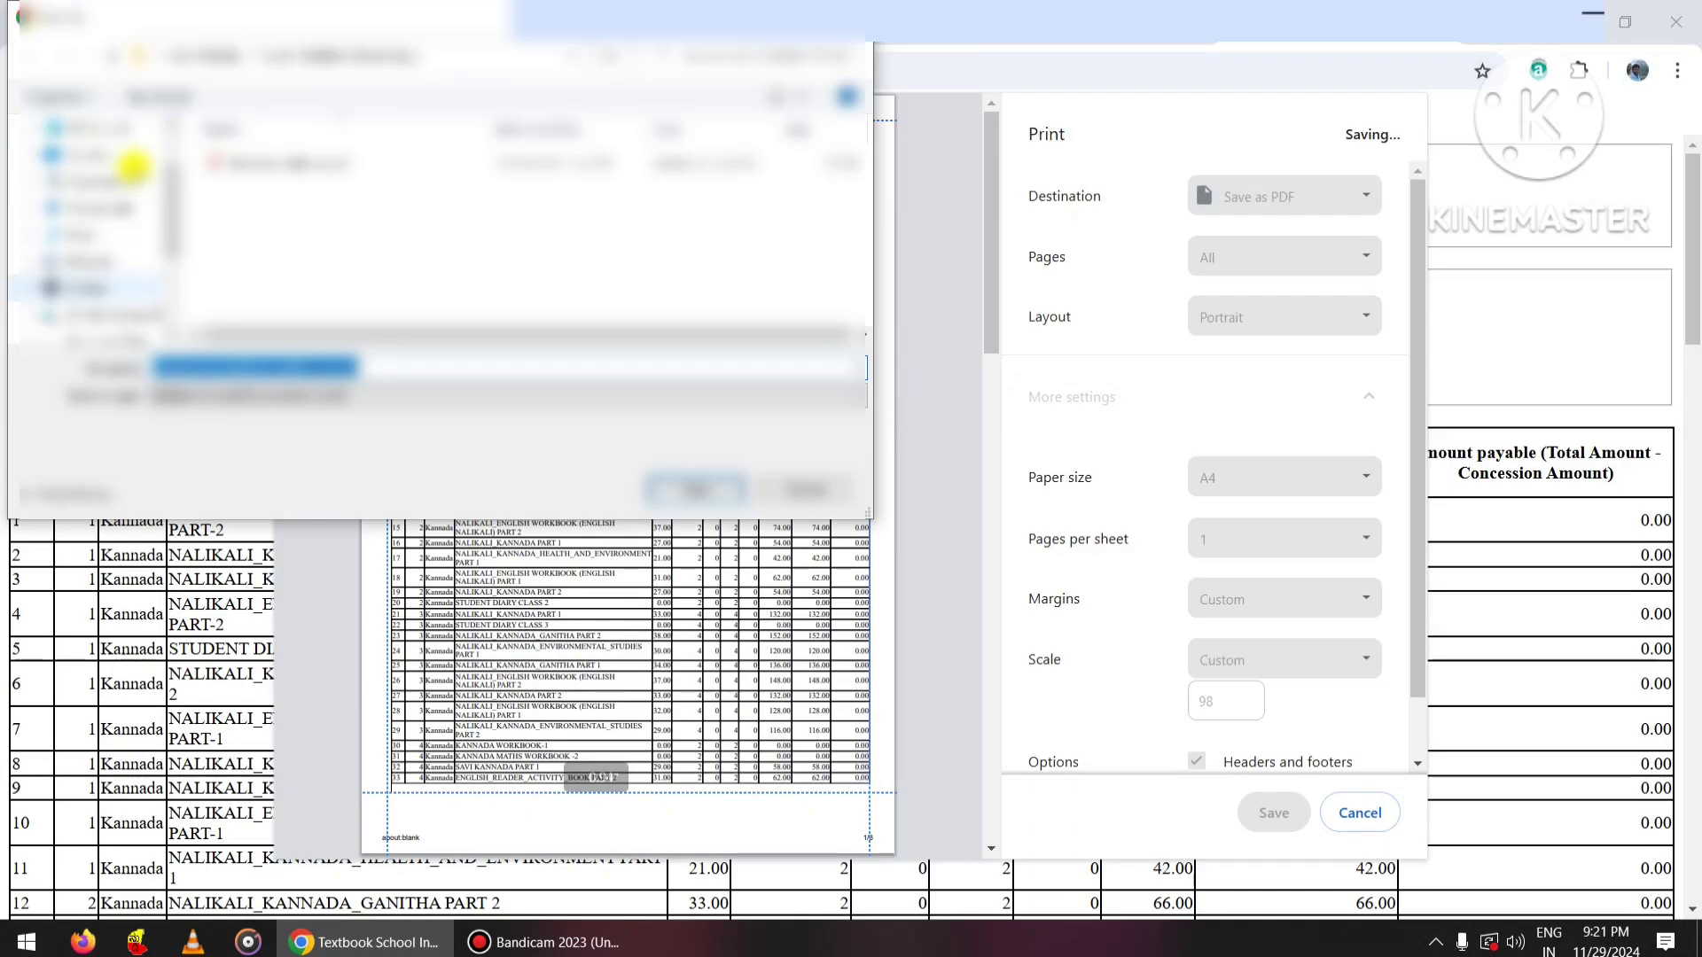
pyautogui.click(110, 234)
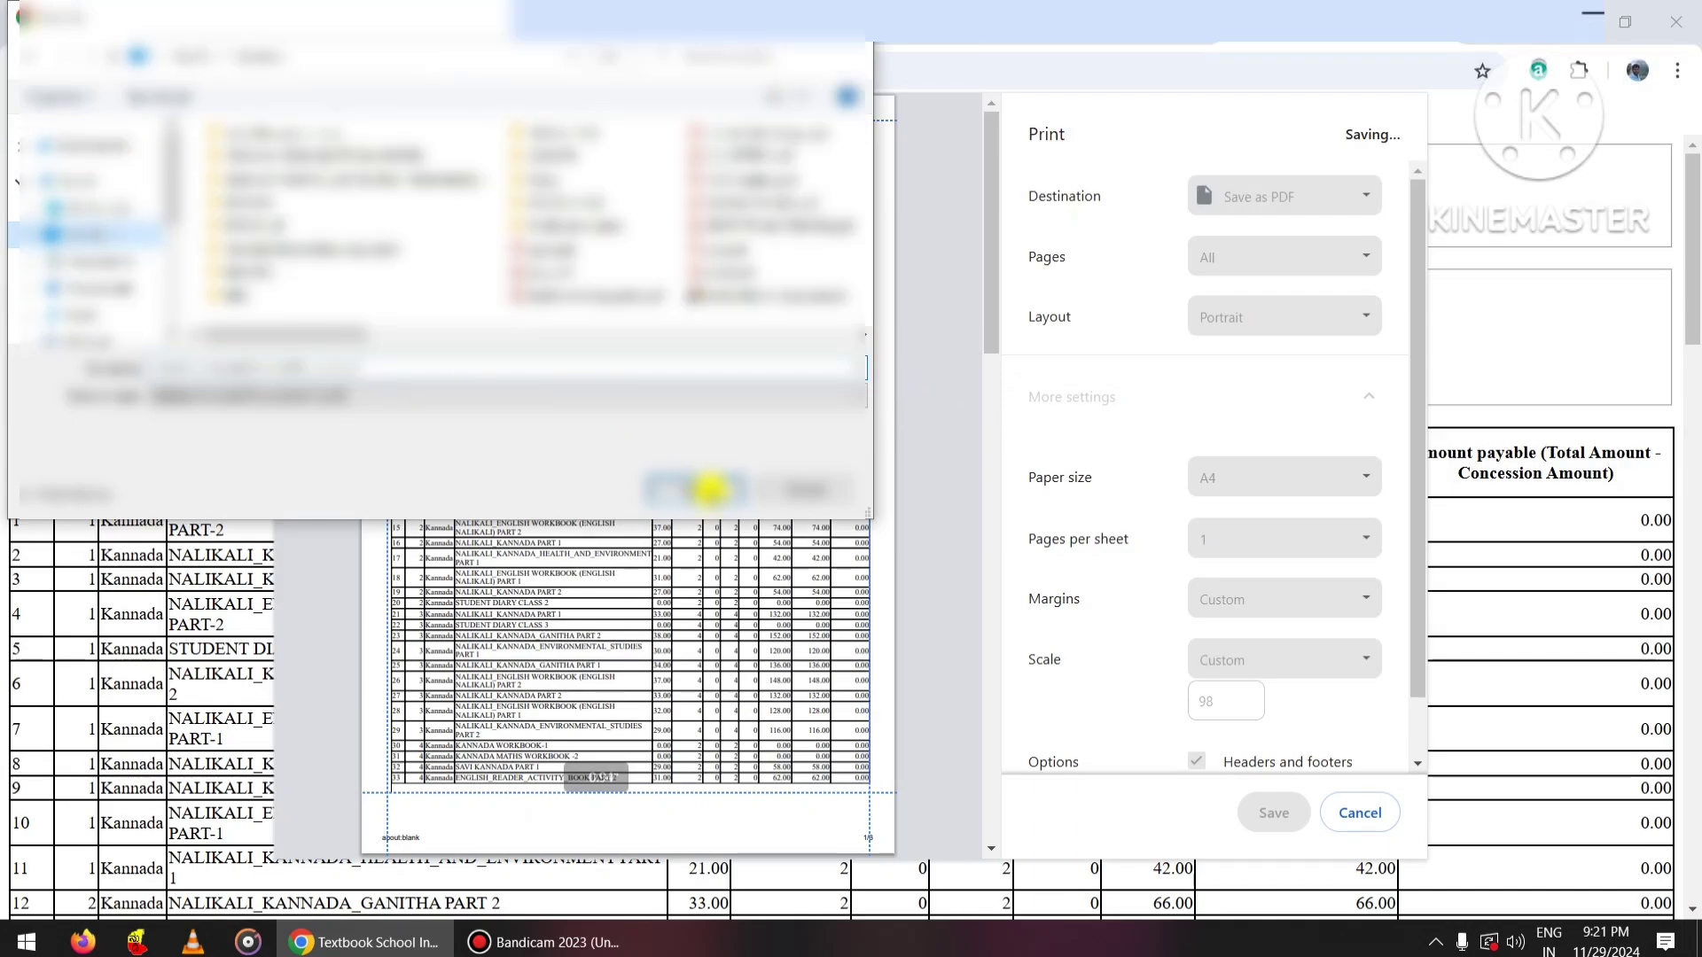
pyautogui.click(710, 489)
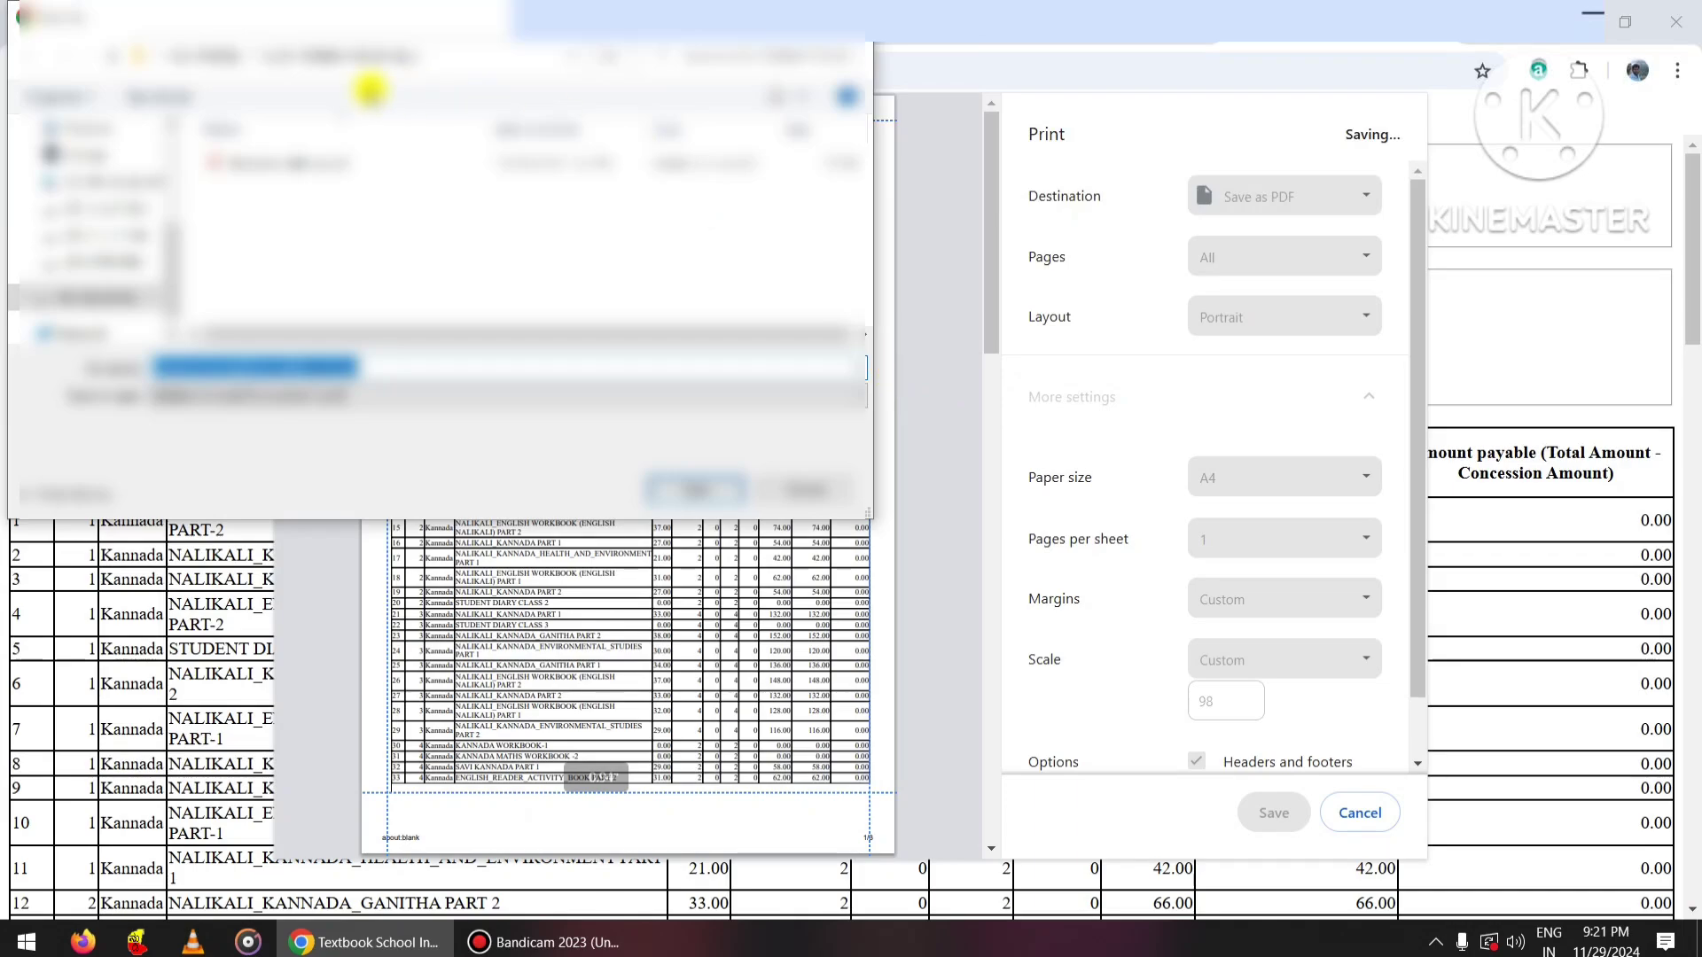
pyautogui.scroll(3, 131, 176)
pyautogui.scroll(2, 125, 177)
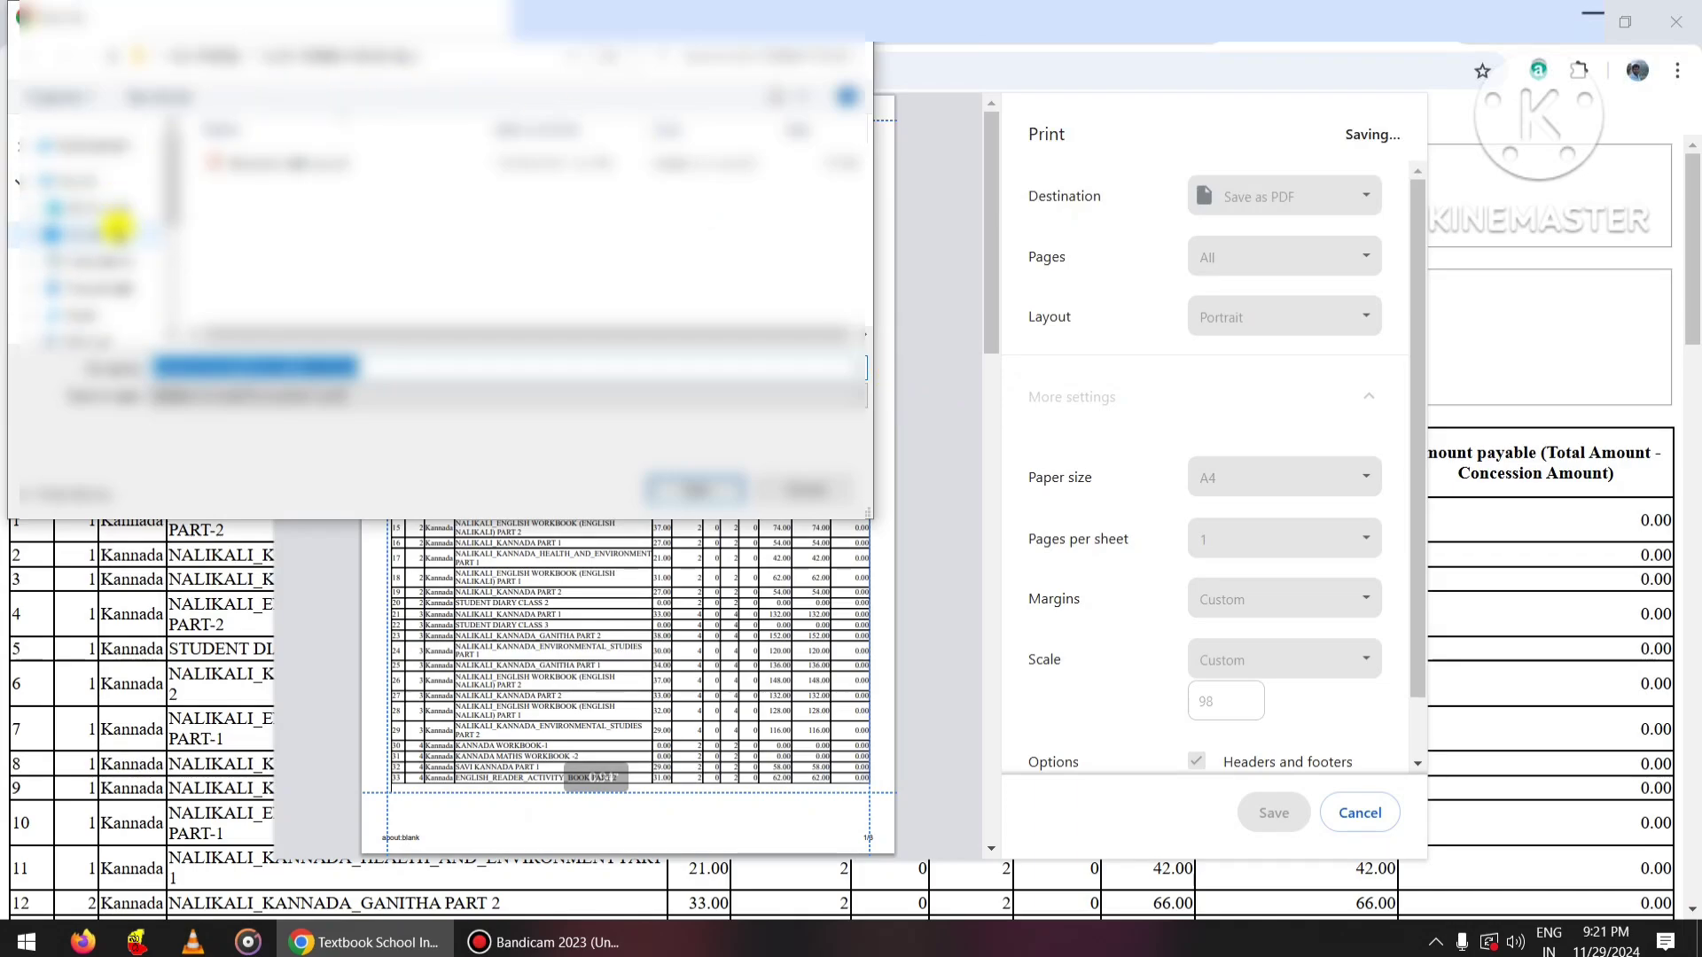
pyautogui.click(120, 232)
pyautogui.click(710, 490)
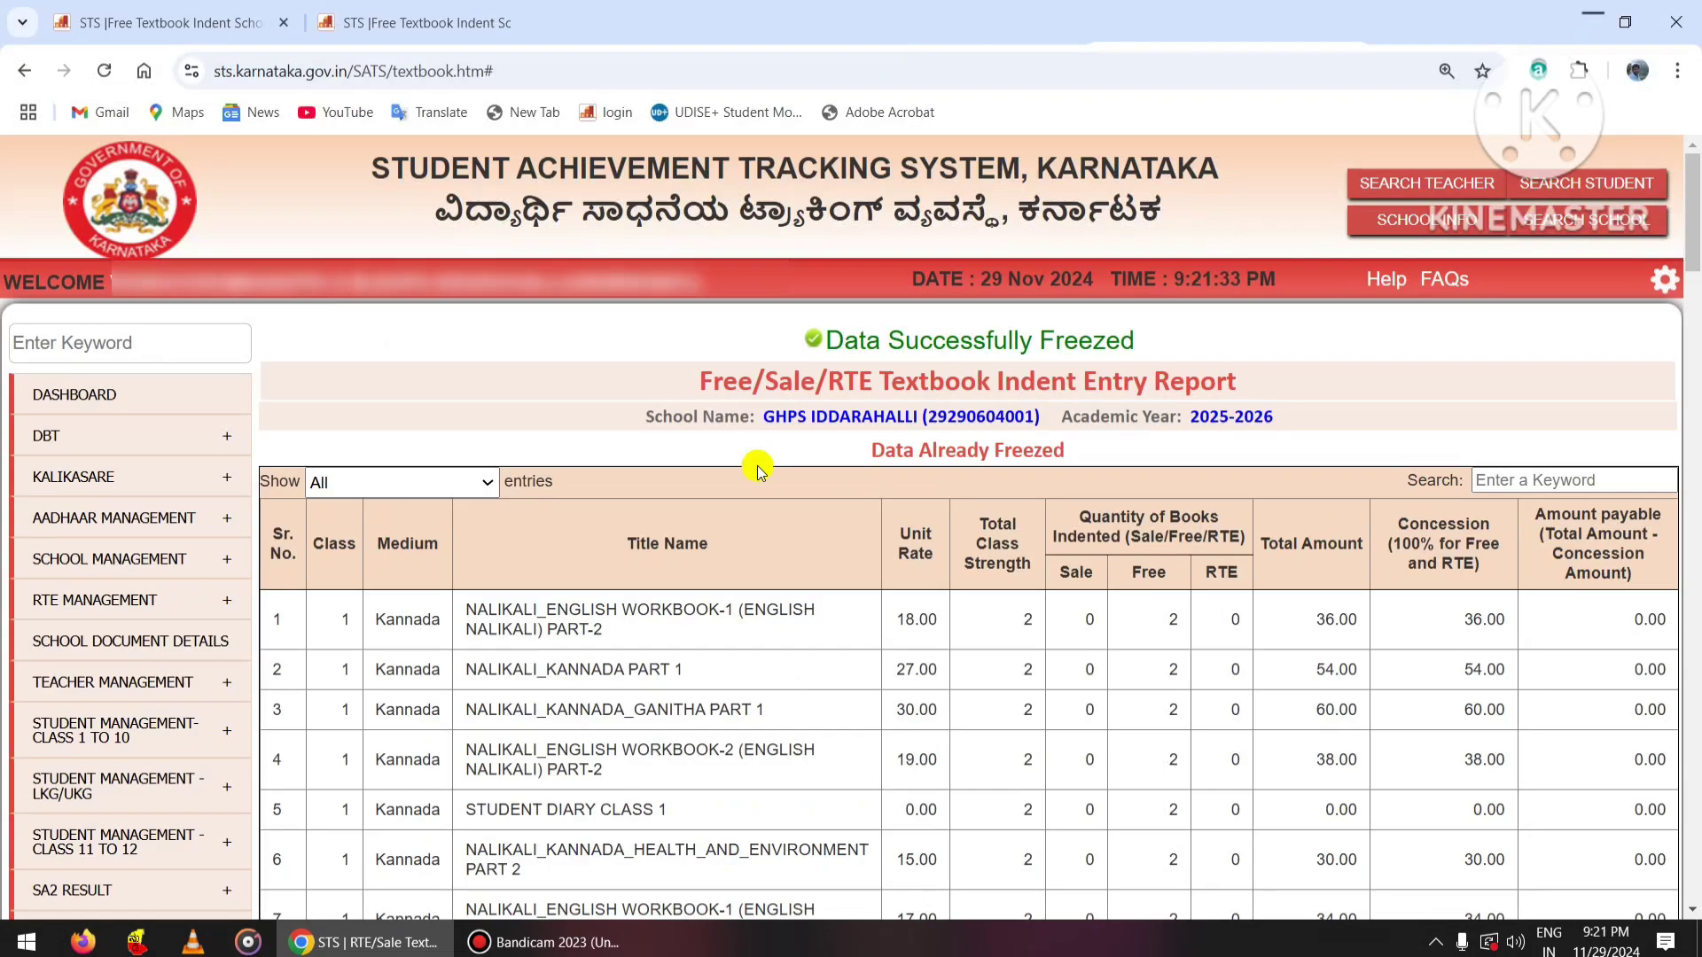
pyautogui.scroll(-5, 1011, 475)
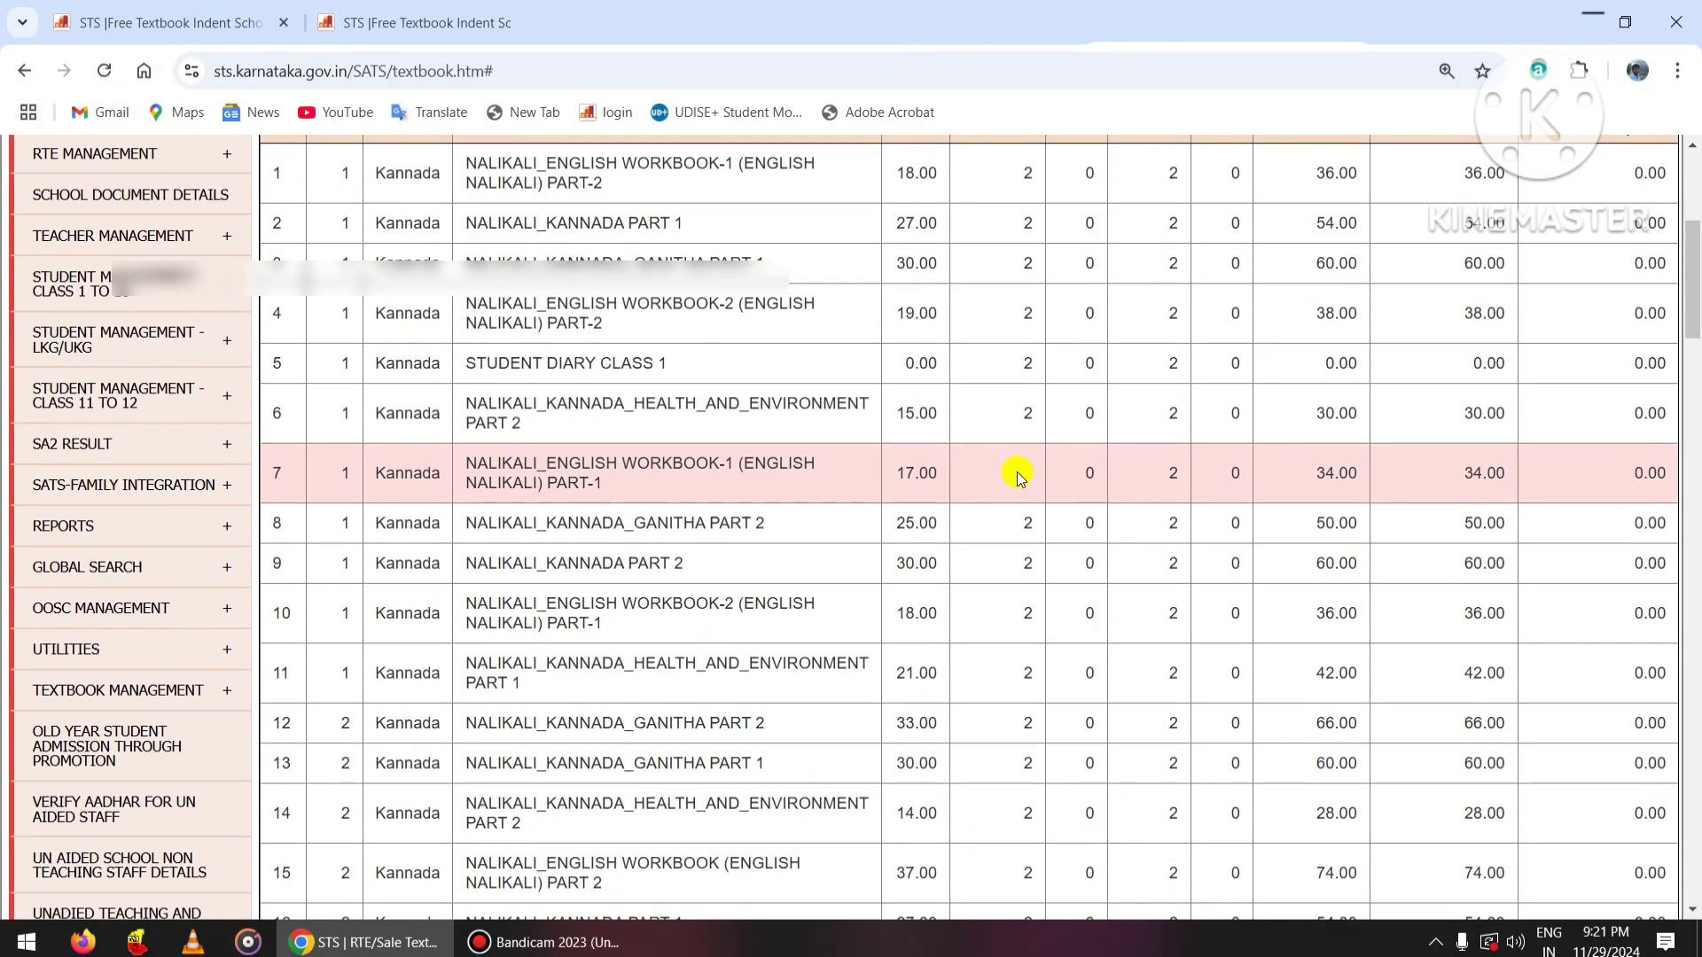